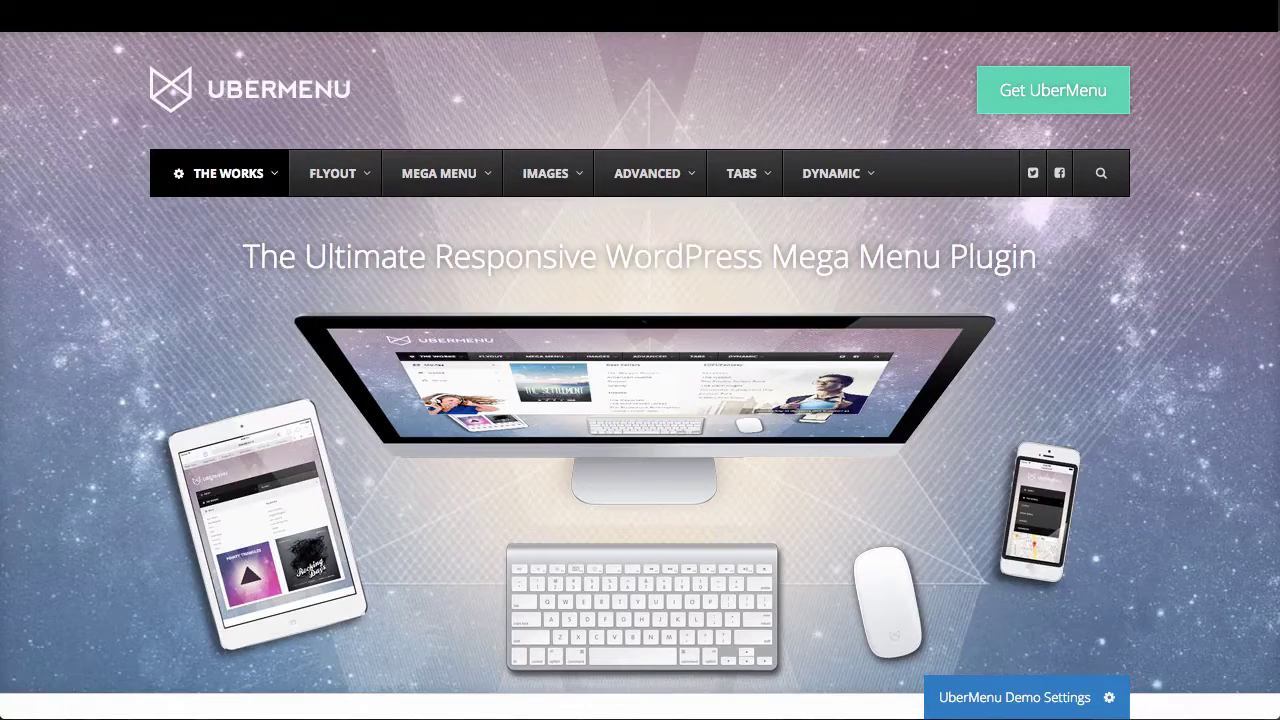
- Show the local demo site's Home page with its UberMenu navigation bar under the title
mouse_move(453, 175)
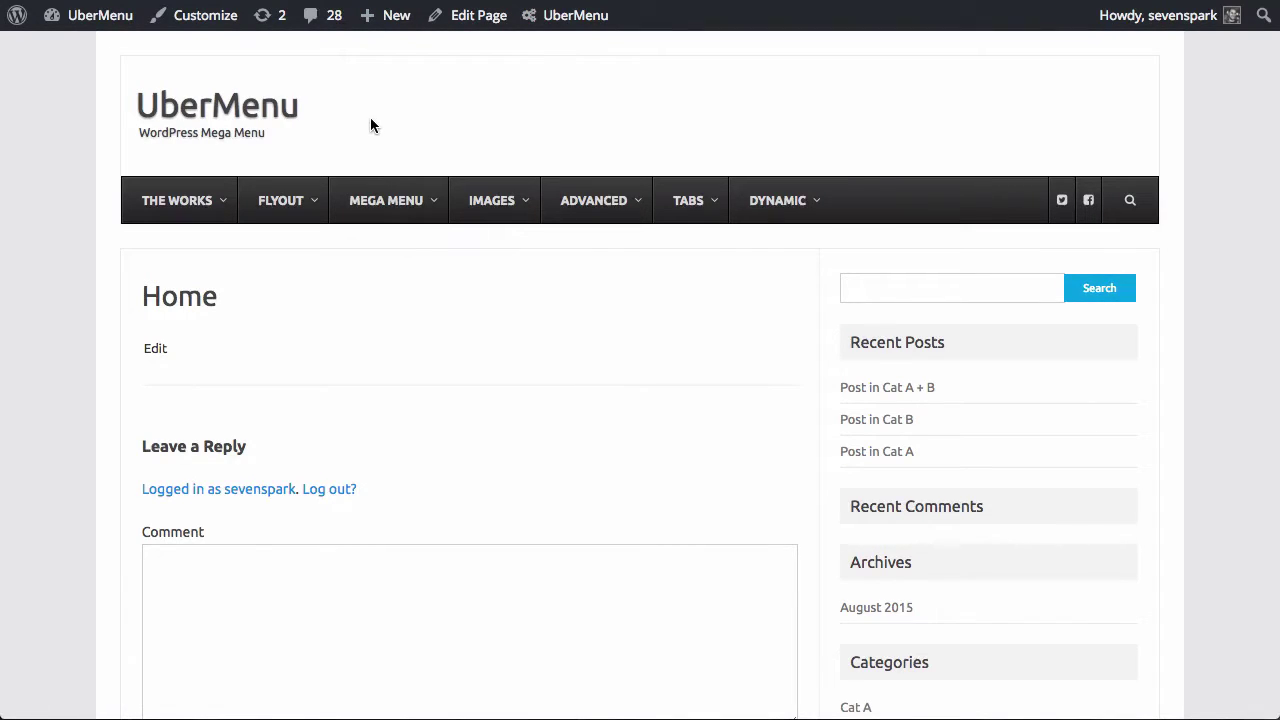
- Preview MEGA MENU's Standard and Descriptions panels, then reveal the admin-bar UberMenu shortcuts
mouse_move(392, 202)
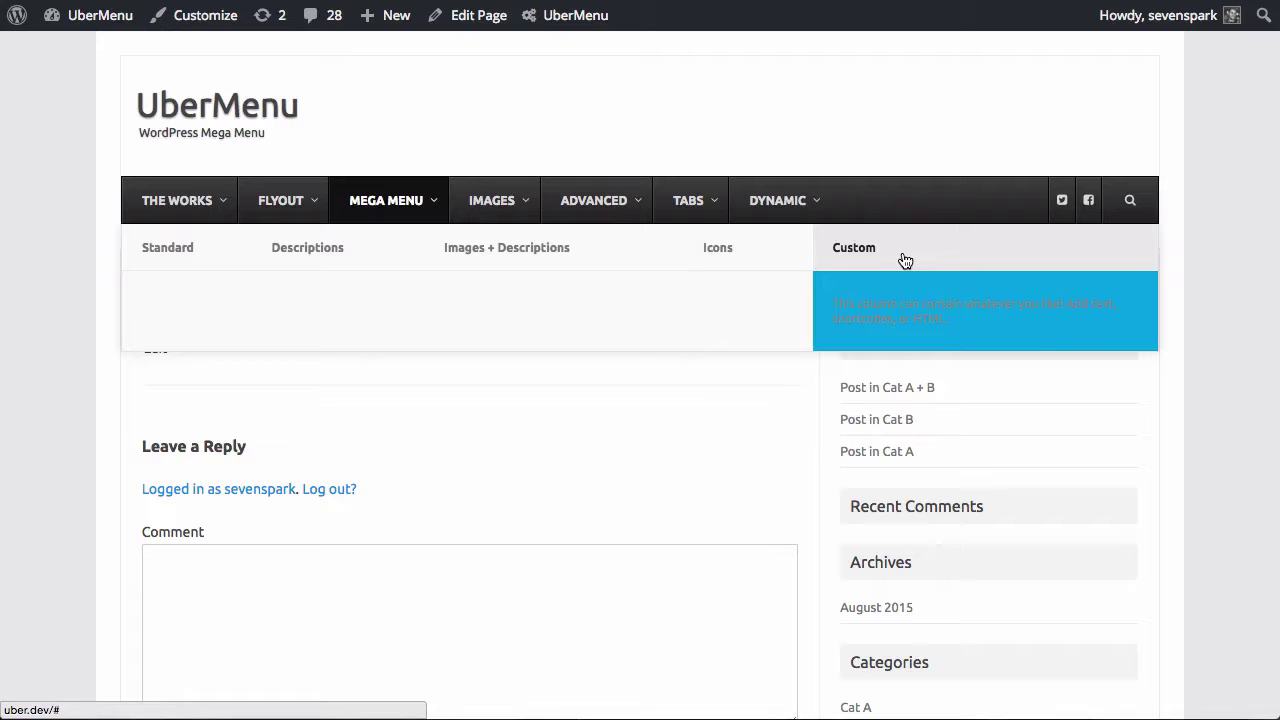
mouse_move(301, 260)
mouse_move(185, 262)
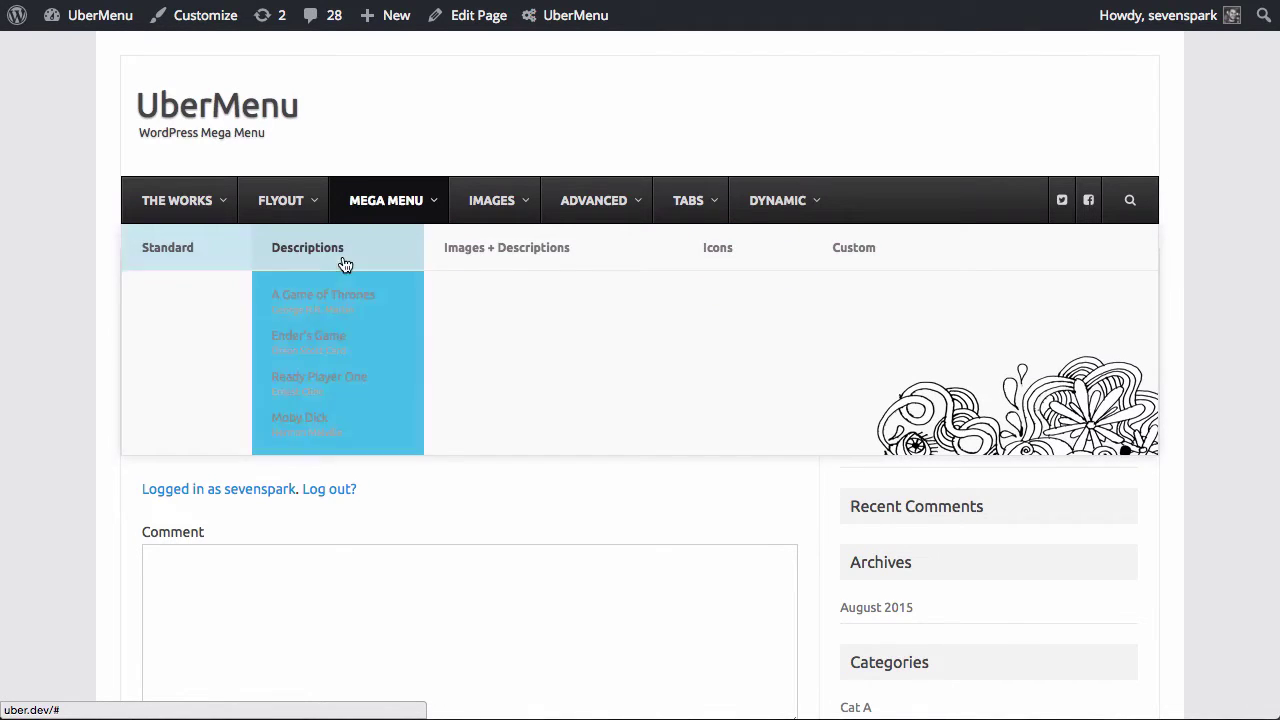
mouse_move(600, 281)
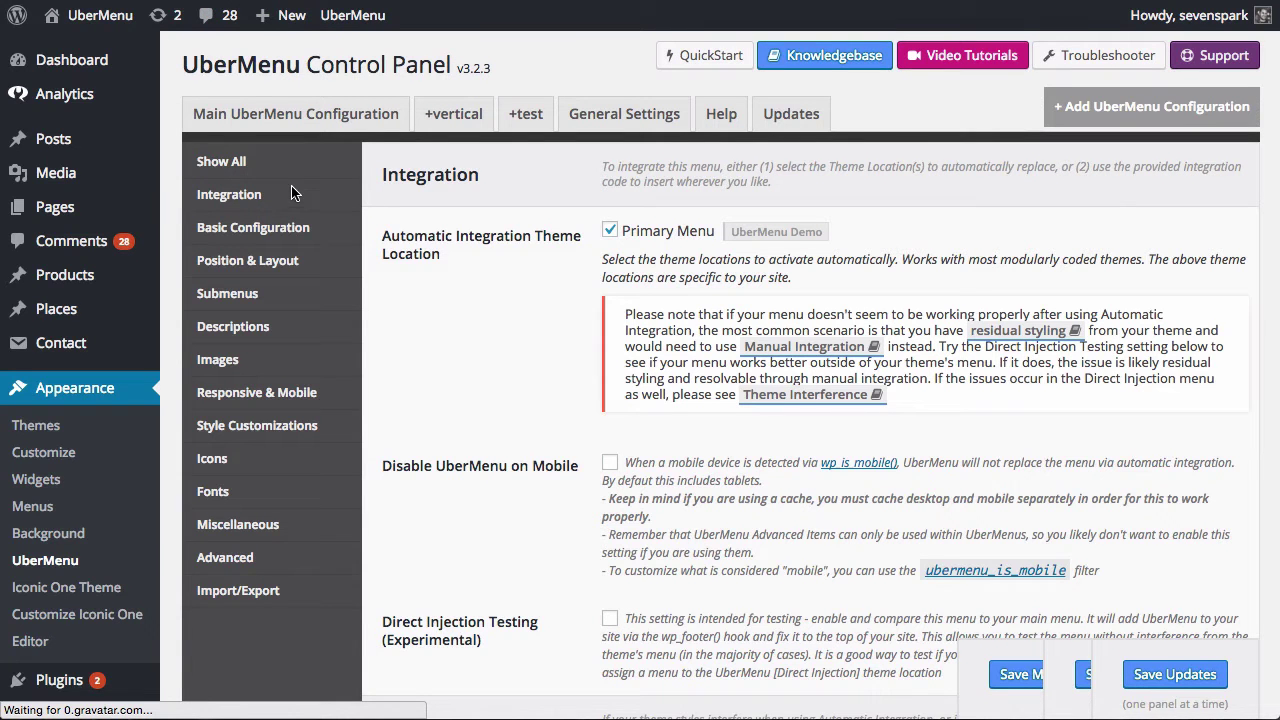
- Enable Direct Injection Testing in Integration settings and save the Main UberMenu Configuration
left_click(255, 152)
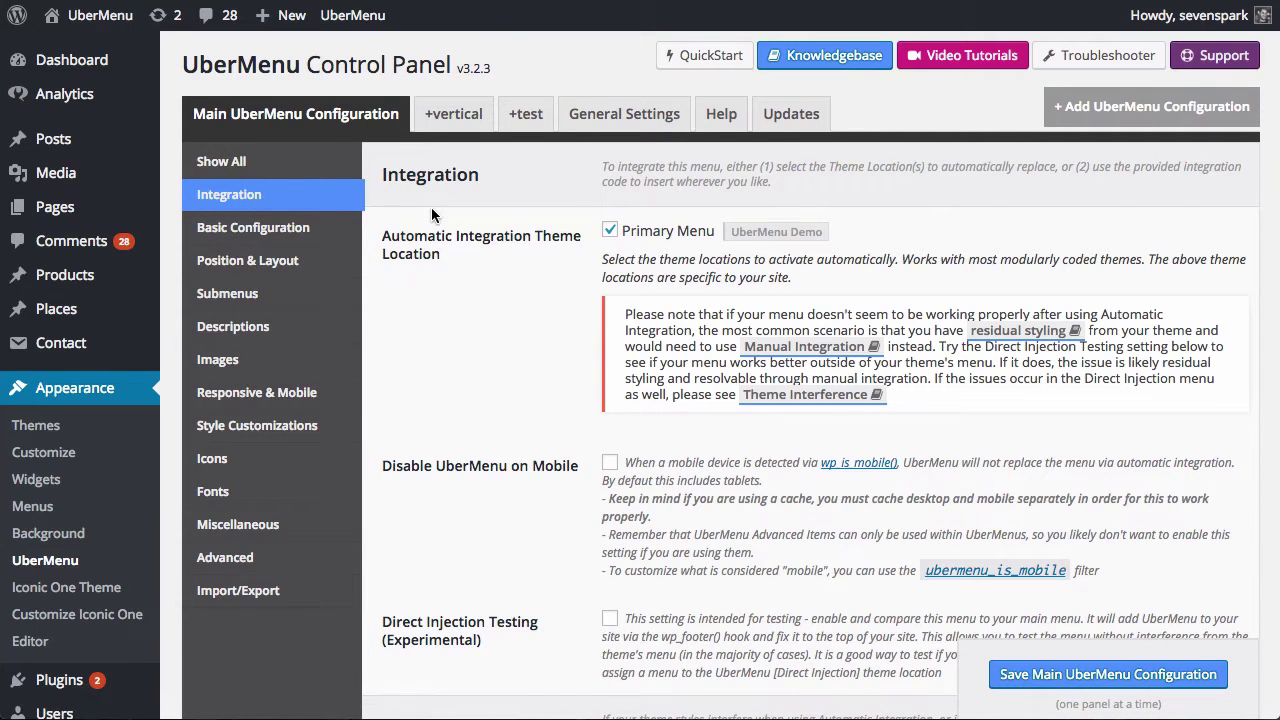
scroll(433, 209, "down", 5)
left_click(608, 378)
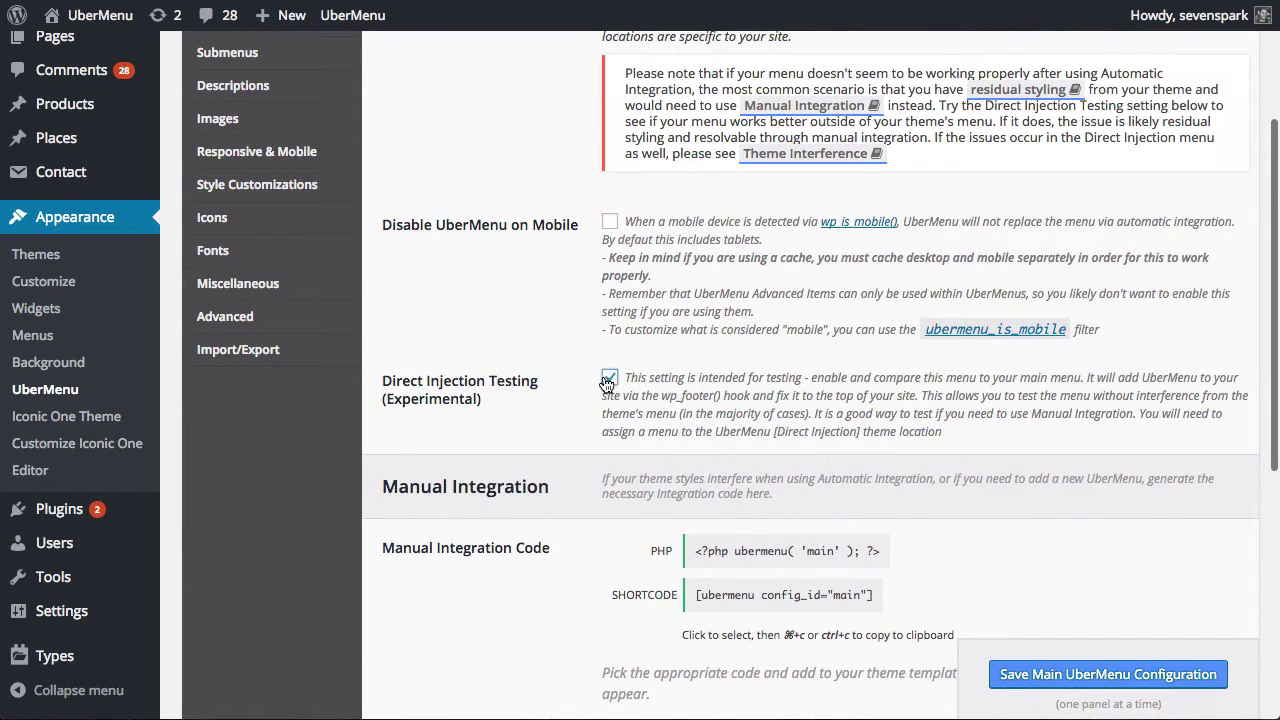
left_click(1185, 676)
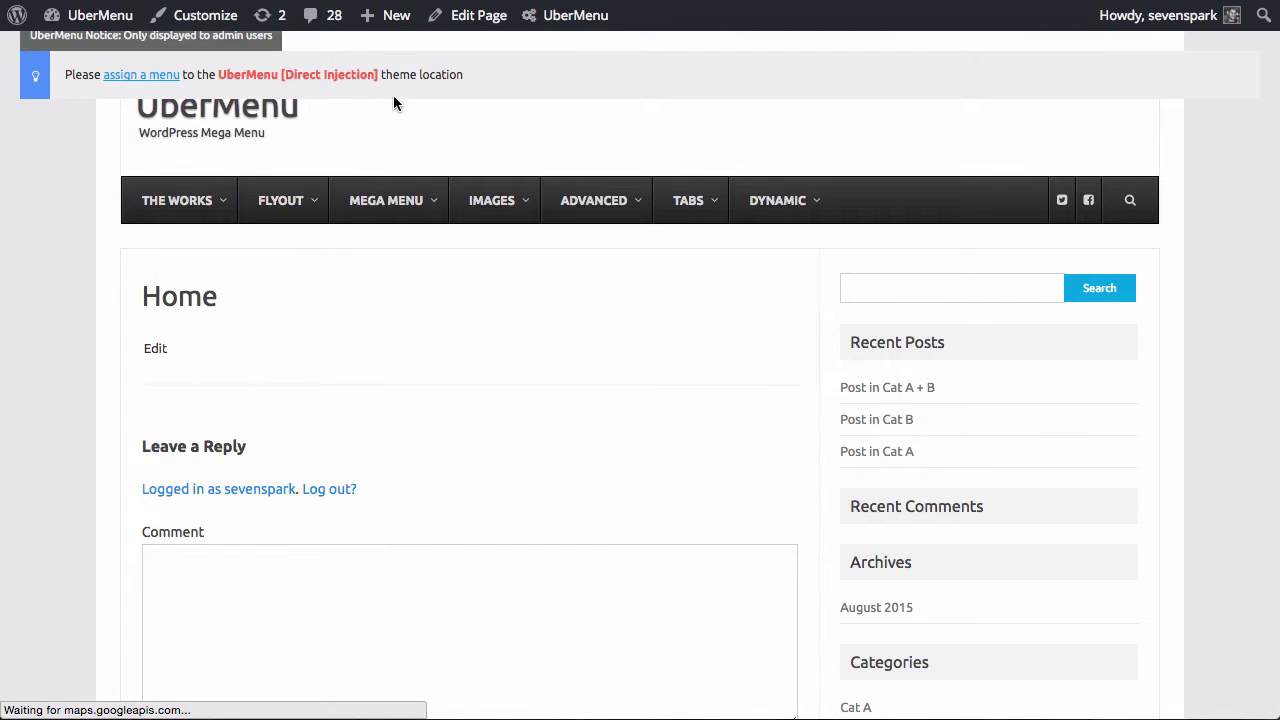
- Assign UberMenu Demo to the UberMenu [Direct Injection] location, save, and return to the site
left_click(145, 79)
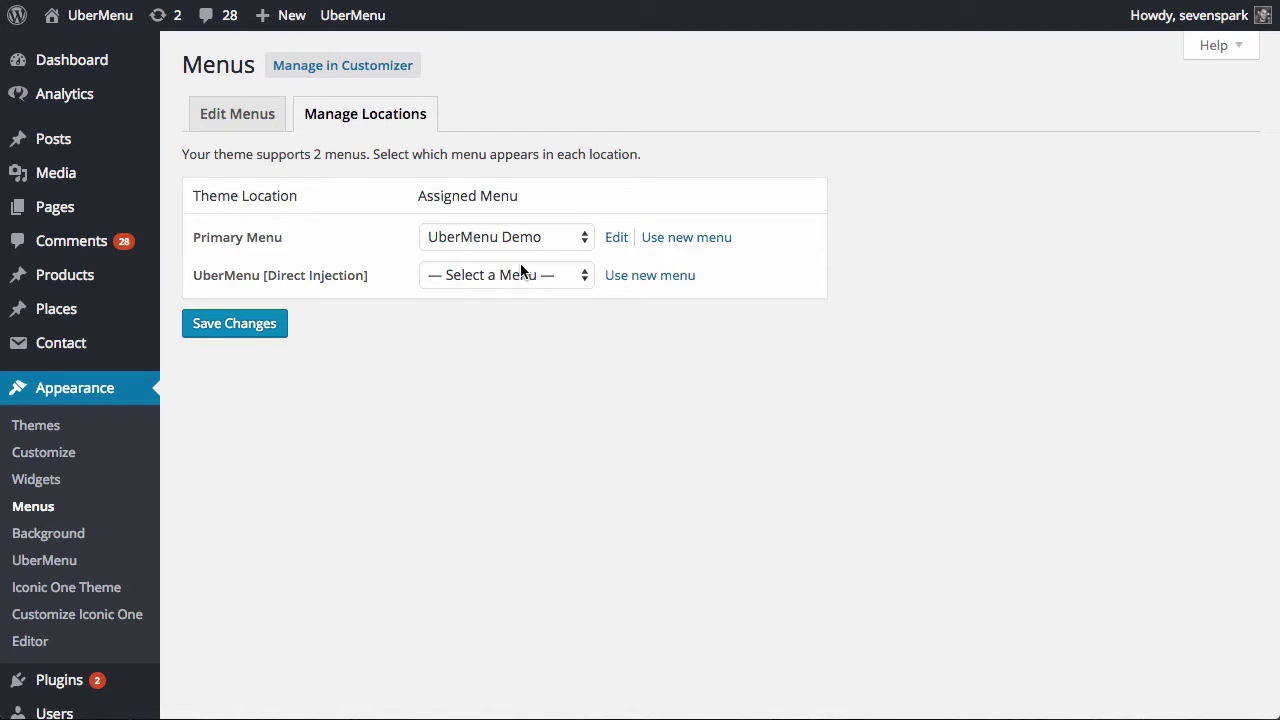
left_click(520, 273)
left_click(524, 598)
left_click(270, 330)
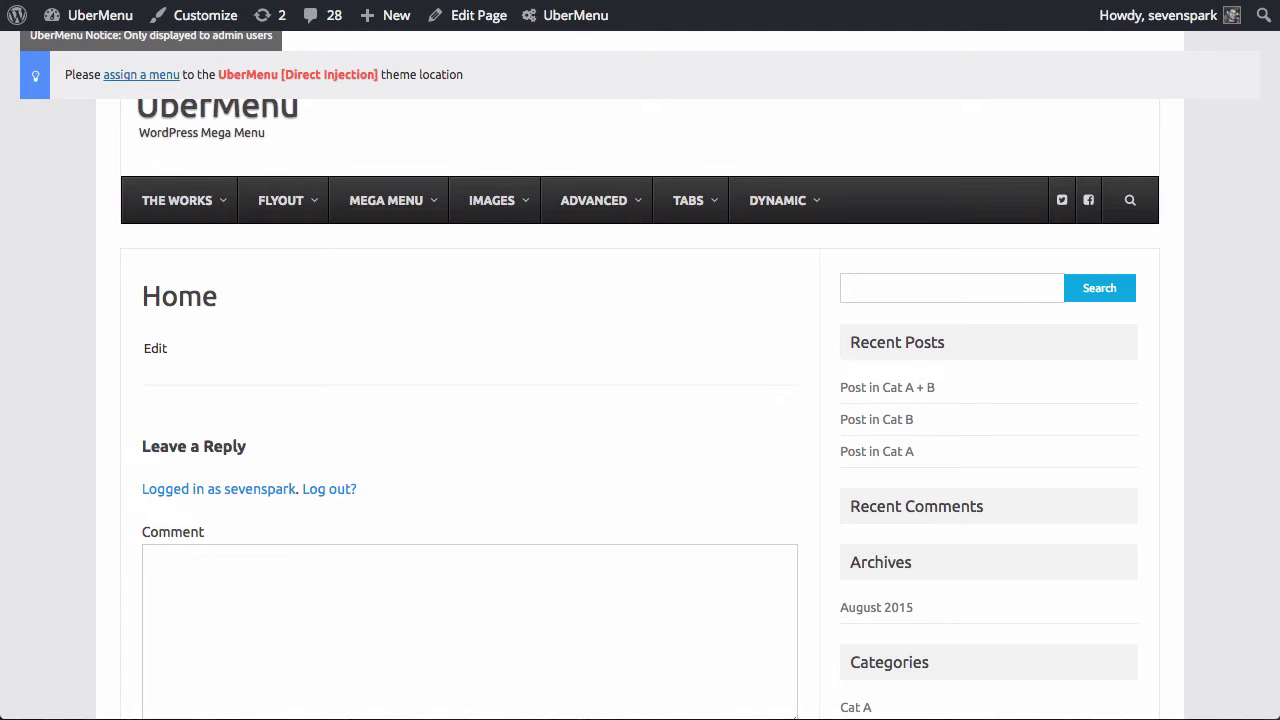
key("super+r")
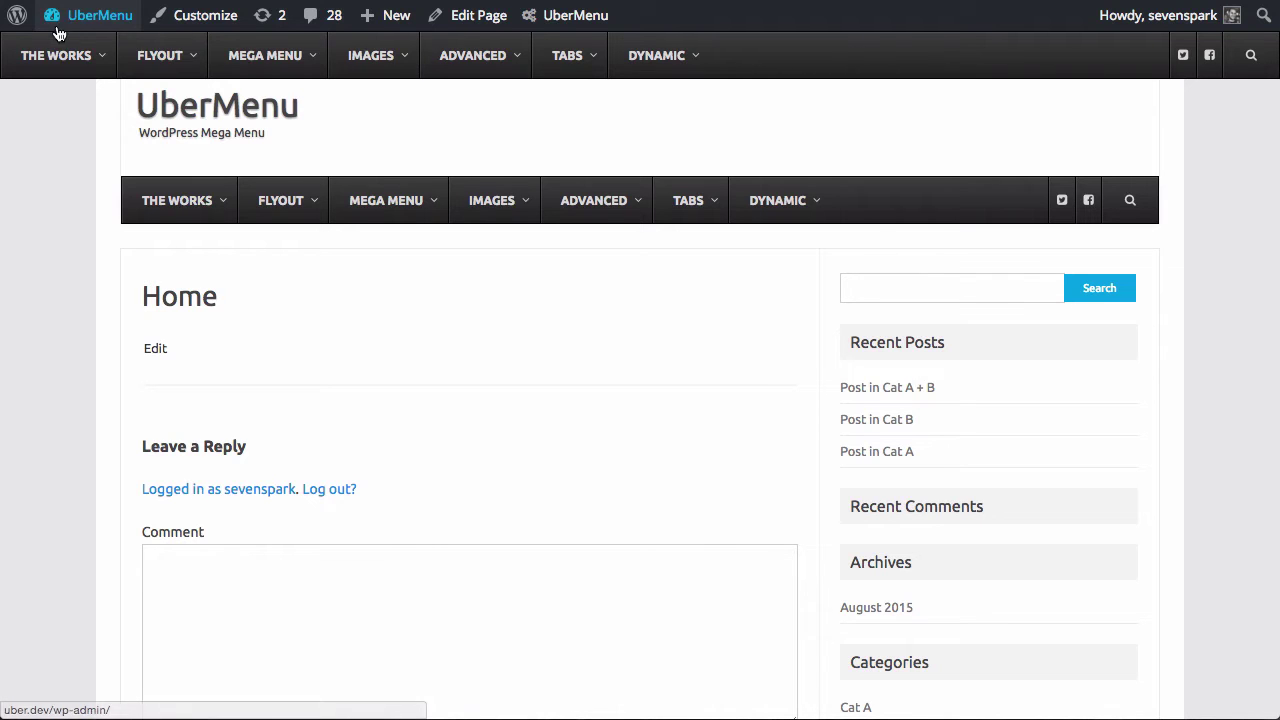
- Compare the injected top bar's MEGA MENU with the theme menu's version
mouse_move(258, 55)
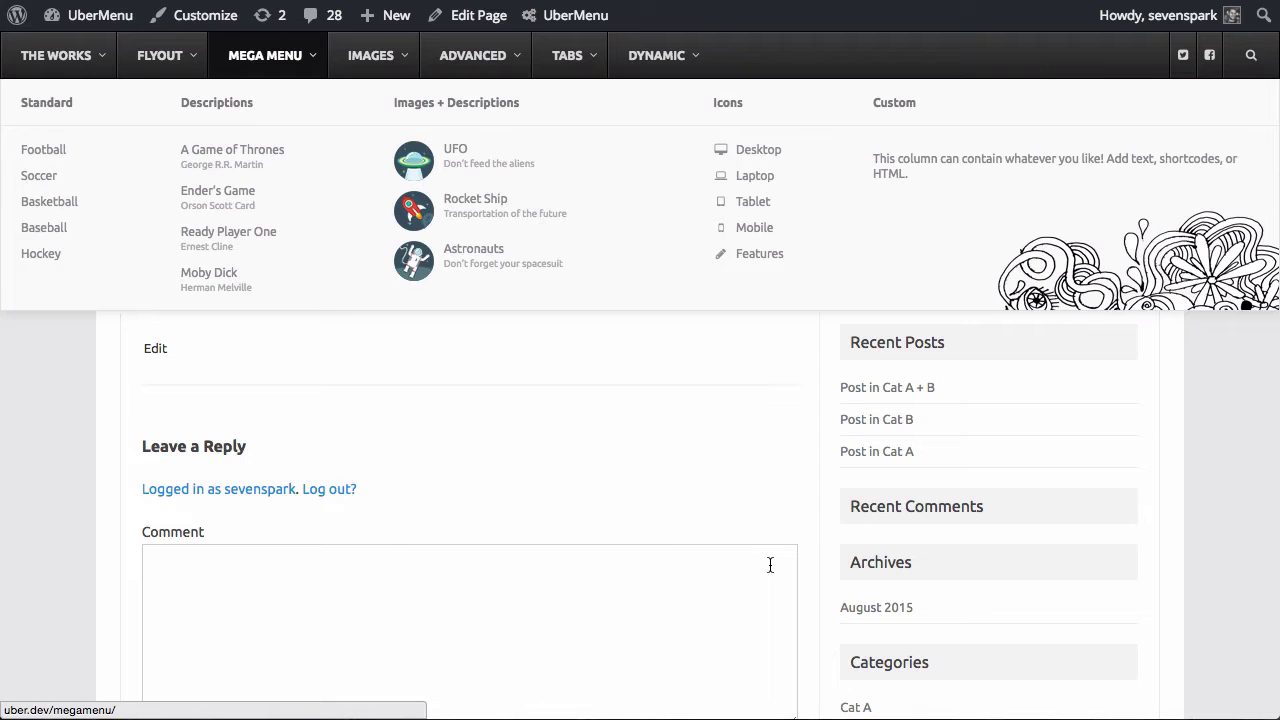
- Run the Residual Styling Detection / Manual Integration Tool from UberMenu Diagnostics (Alpha) Tools
mouse_move(575, 15)
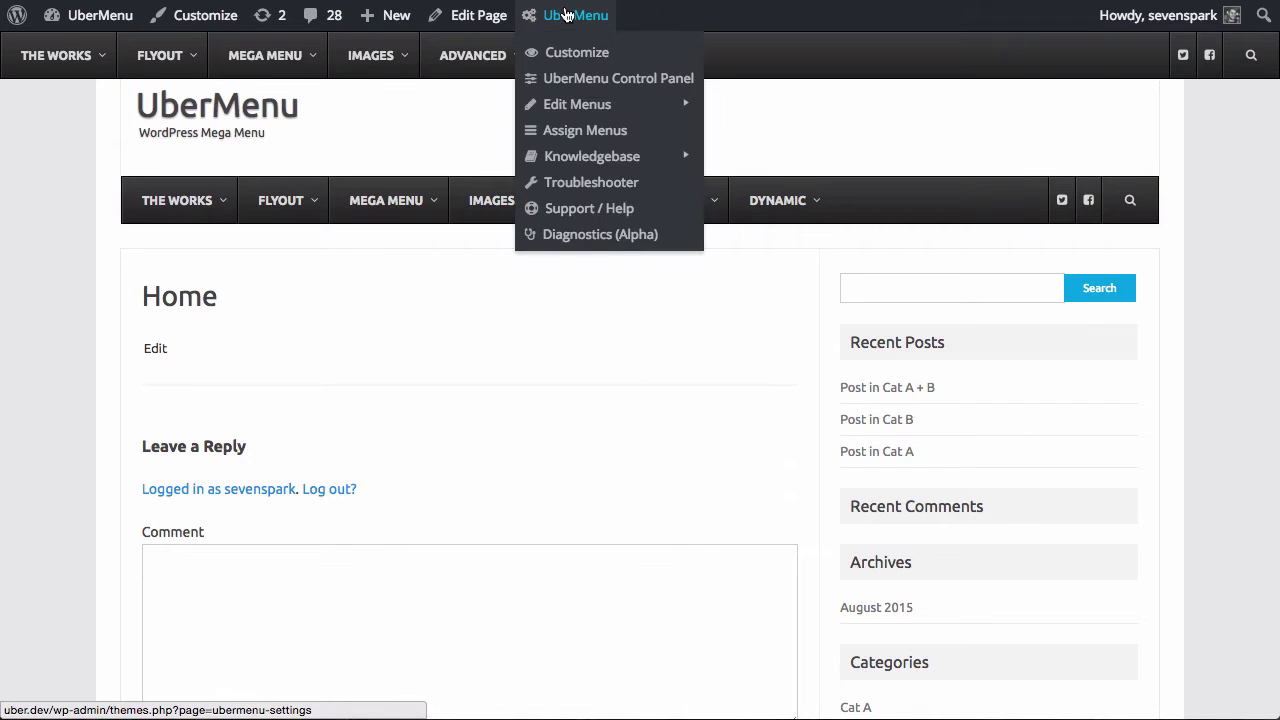
left_click(600, 236)
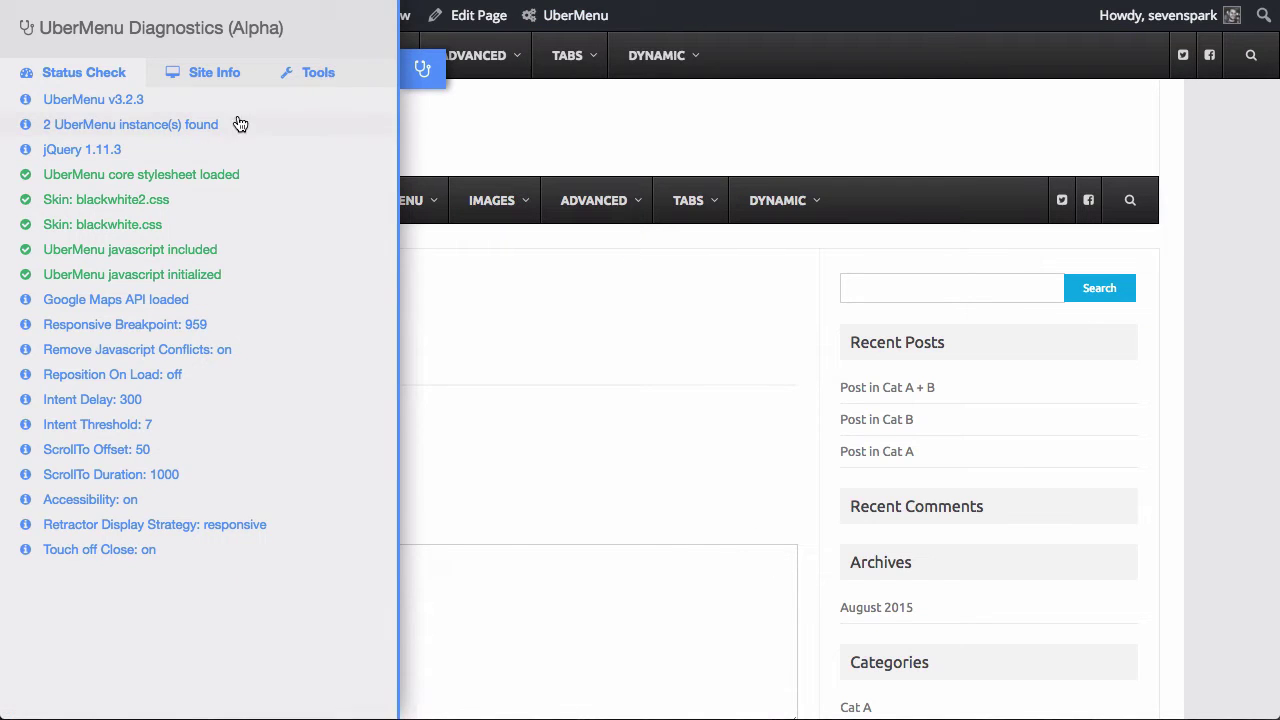
left_click(314, 72)
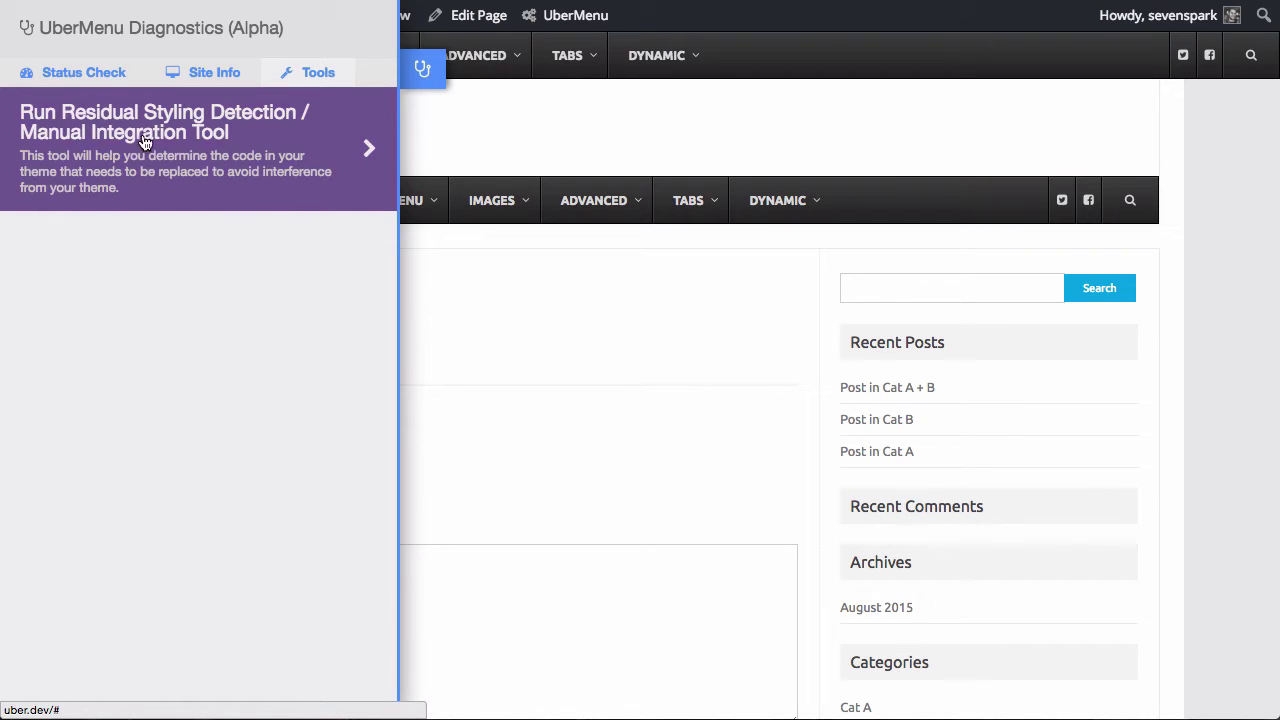
left_click(300, 148)
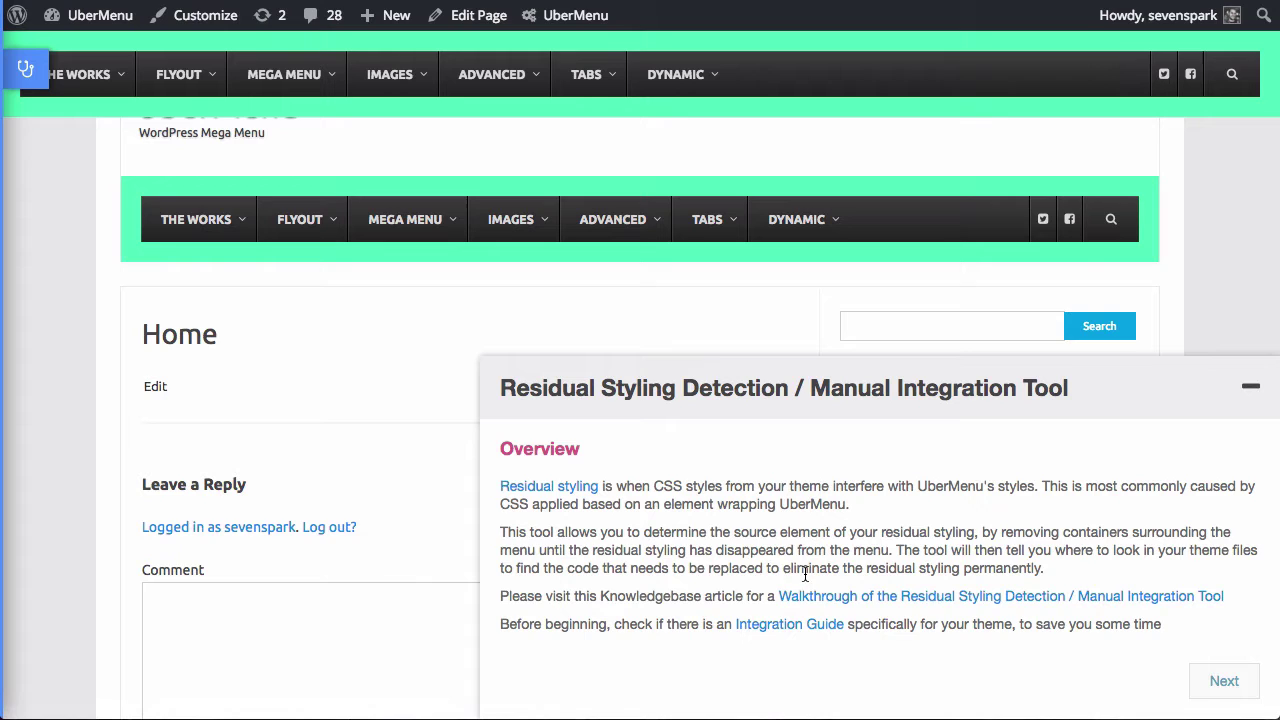
- Move past the Overview and Step 1: Activate Direct Injection screens
left_click(1222, 680)
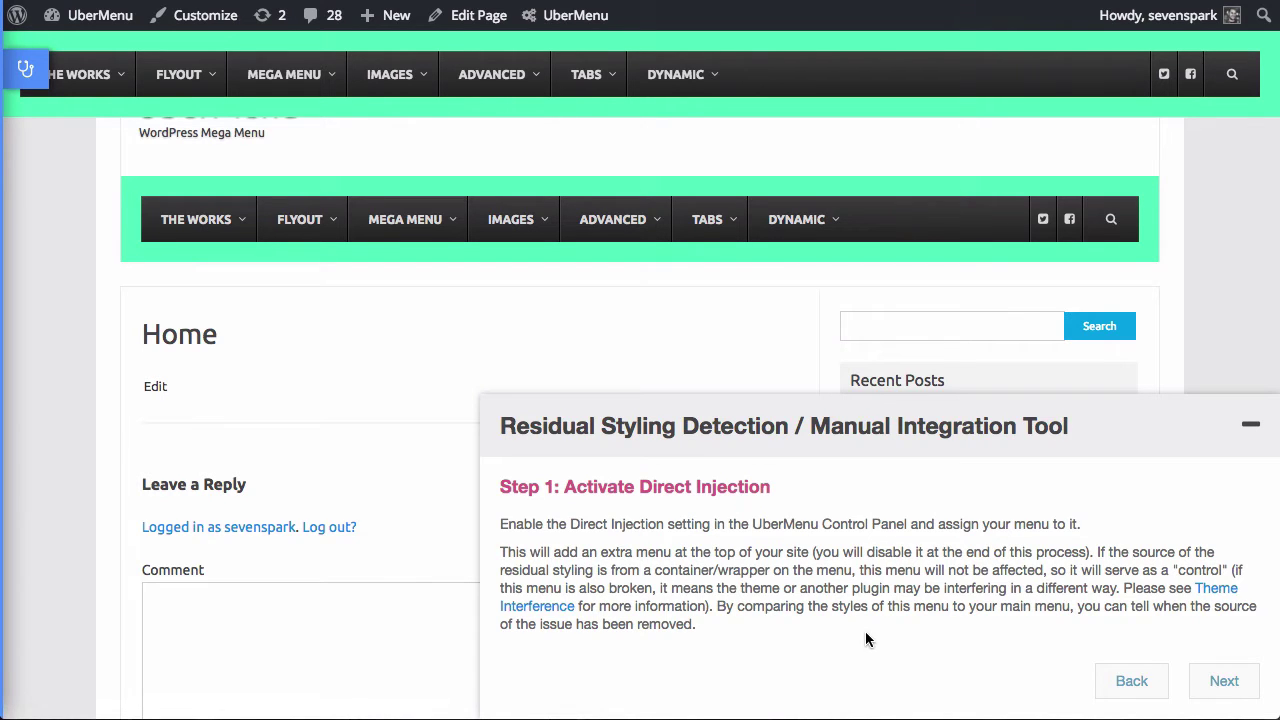
left_click(1226, 682)
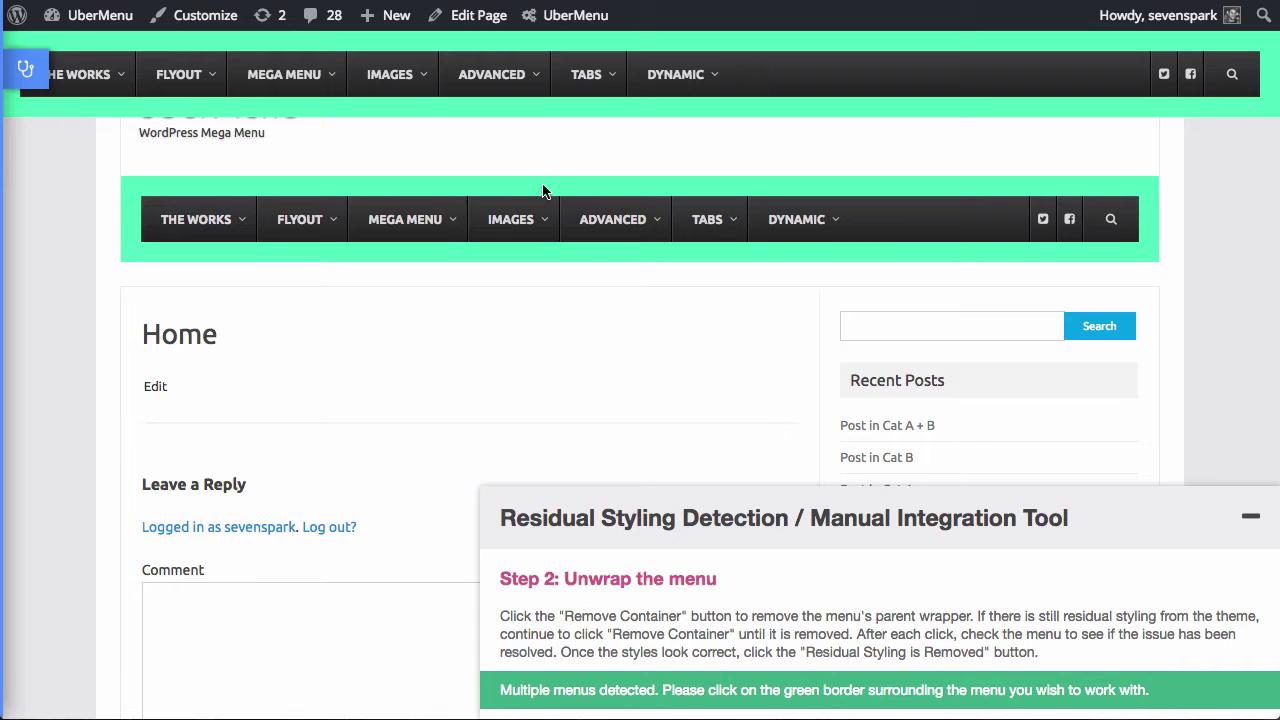
- Select the theme's main menu and remove its parent site-navigation nav container
left_click(408, 190)
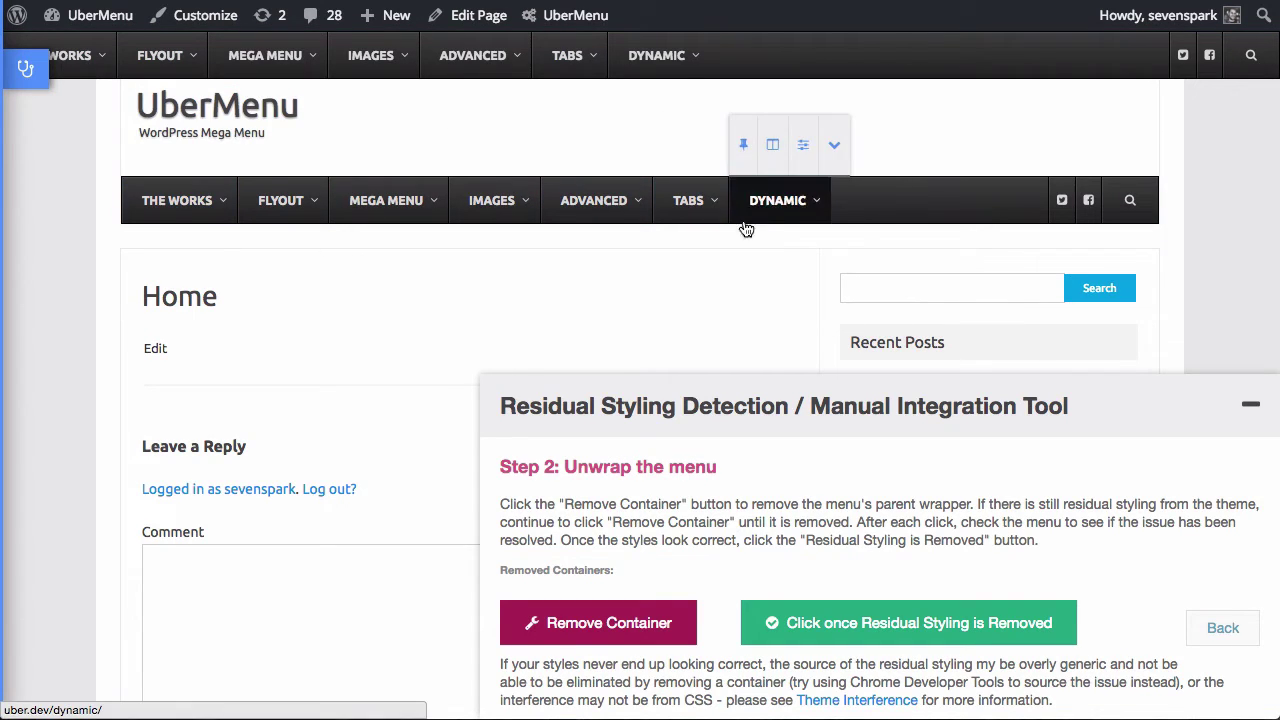
scroll(628, 522, "down", 1)
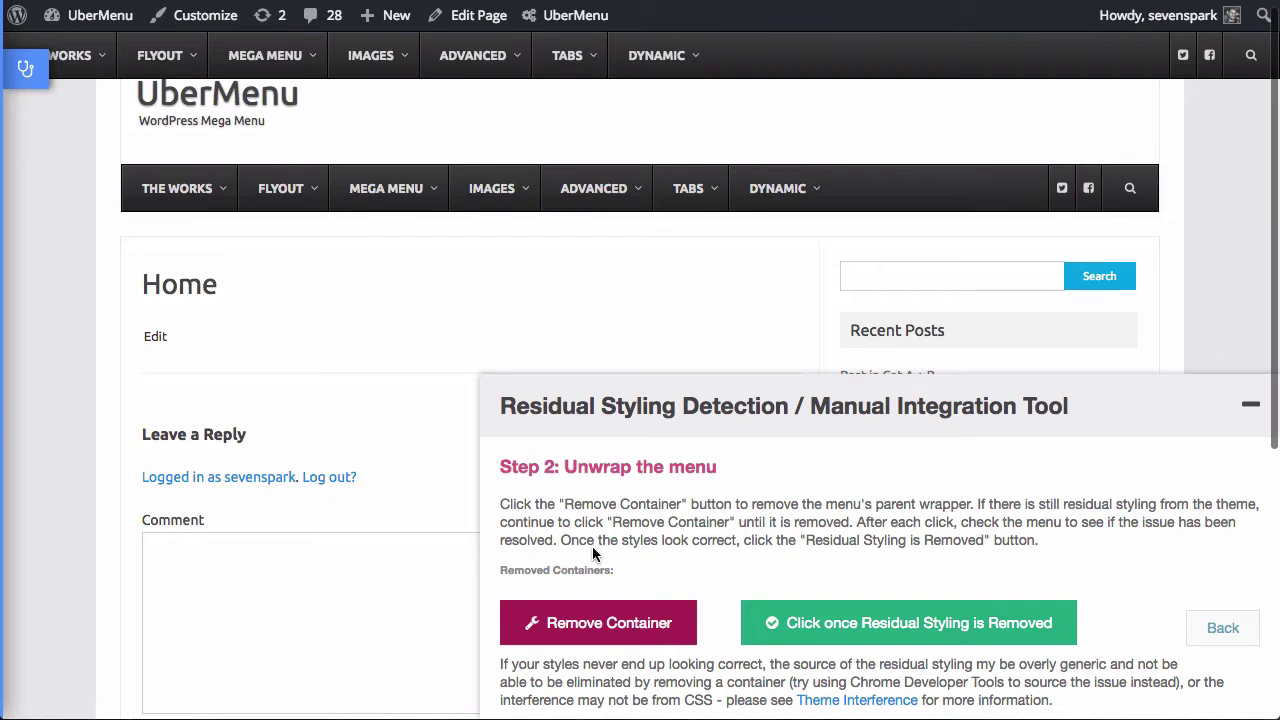
scroll(592, 546, "up", 1)
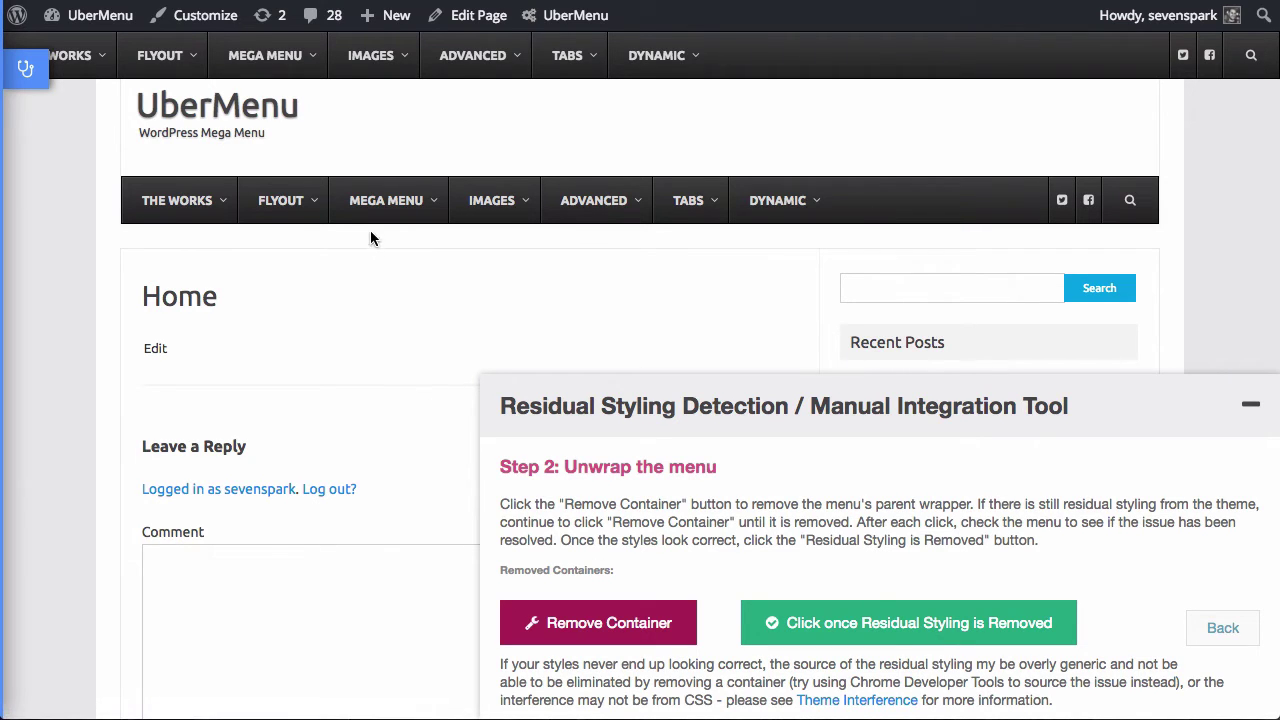
mouse_move(391, 230)
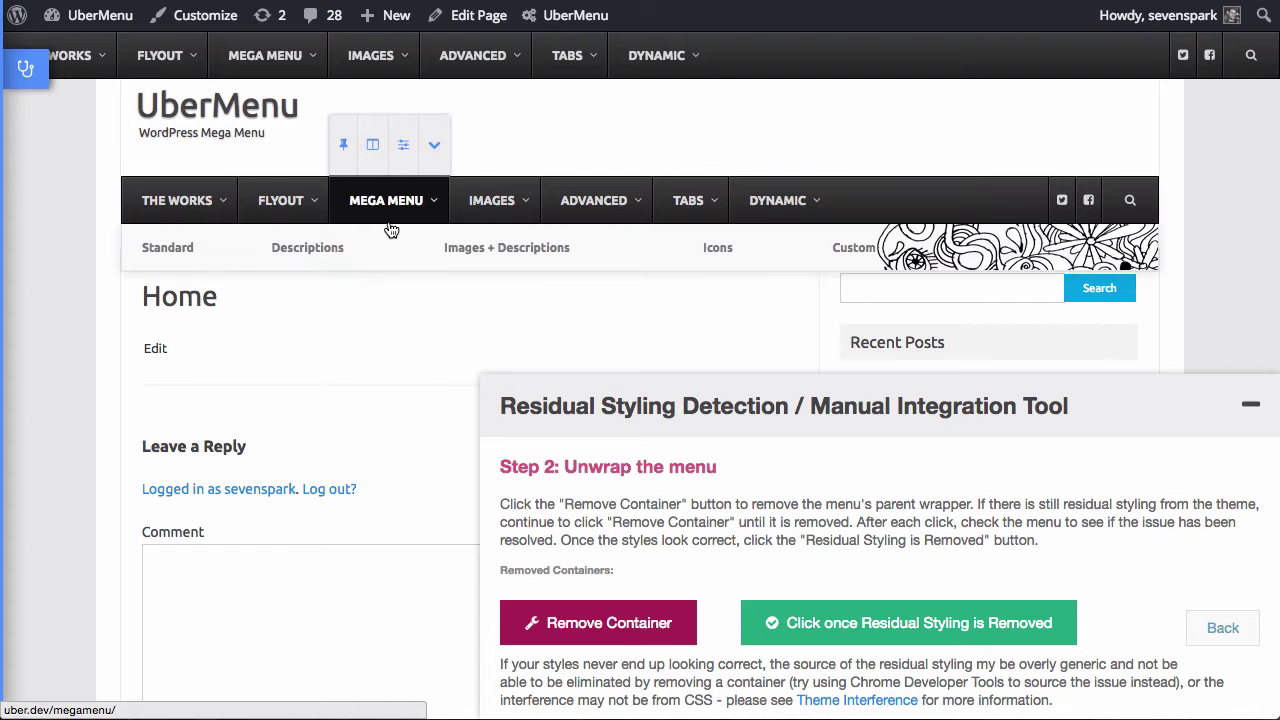
mouse_move(185, 250)
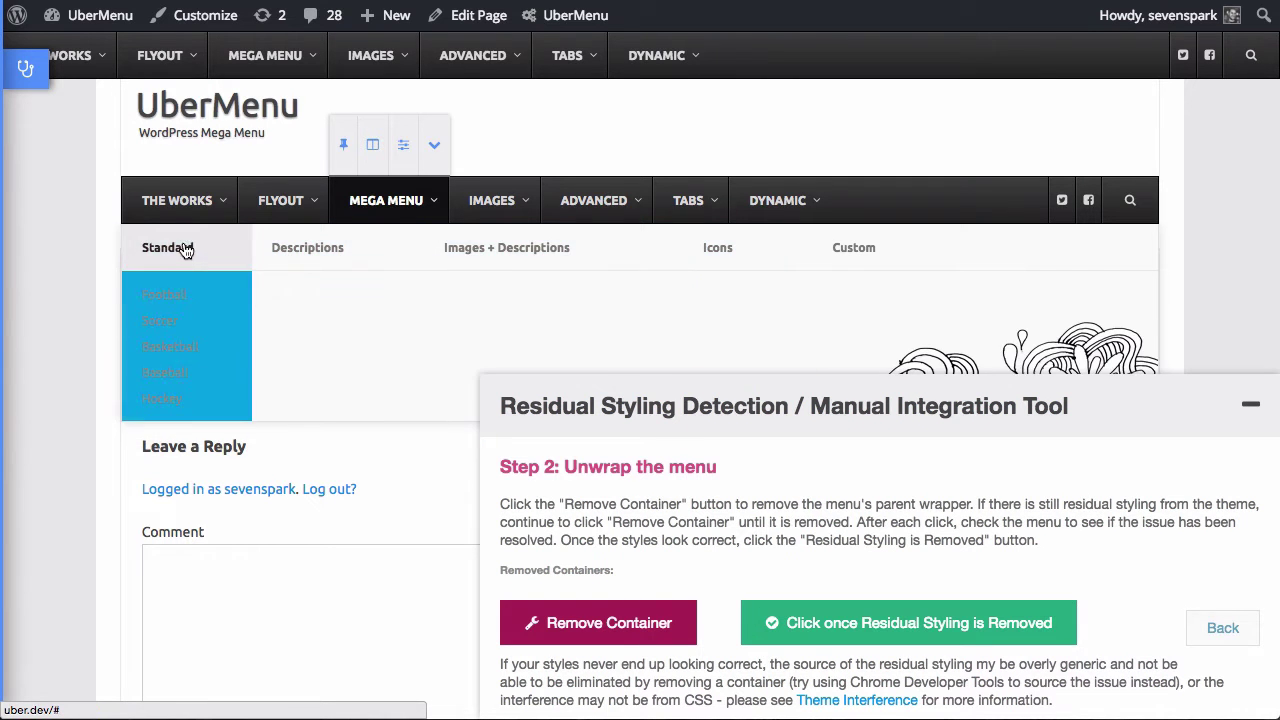
mouse_move(307, 250)
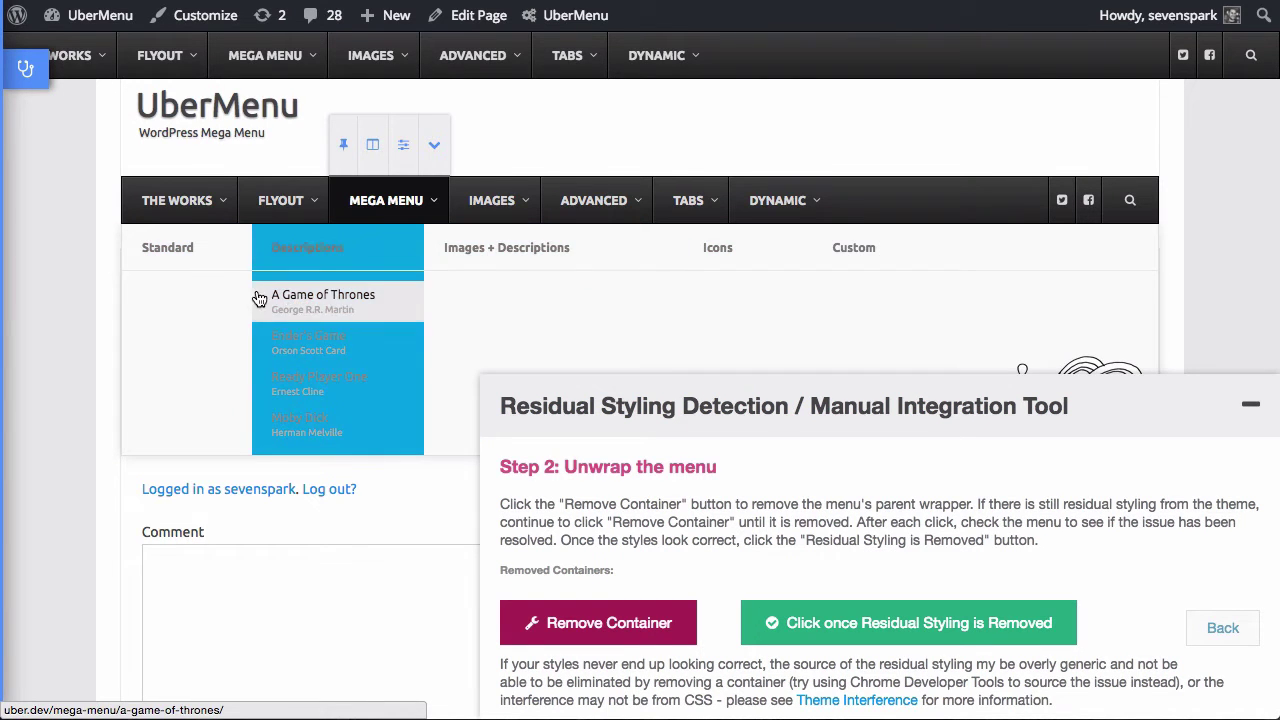
left_click(610, 624)
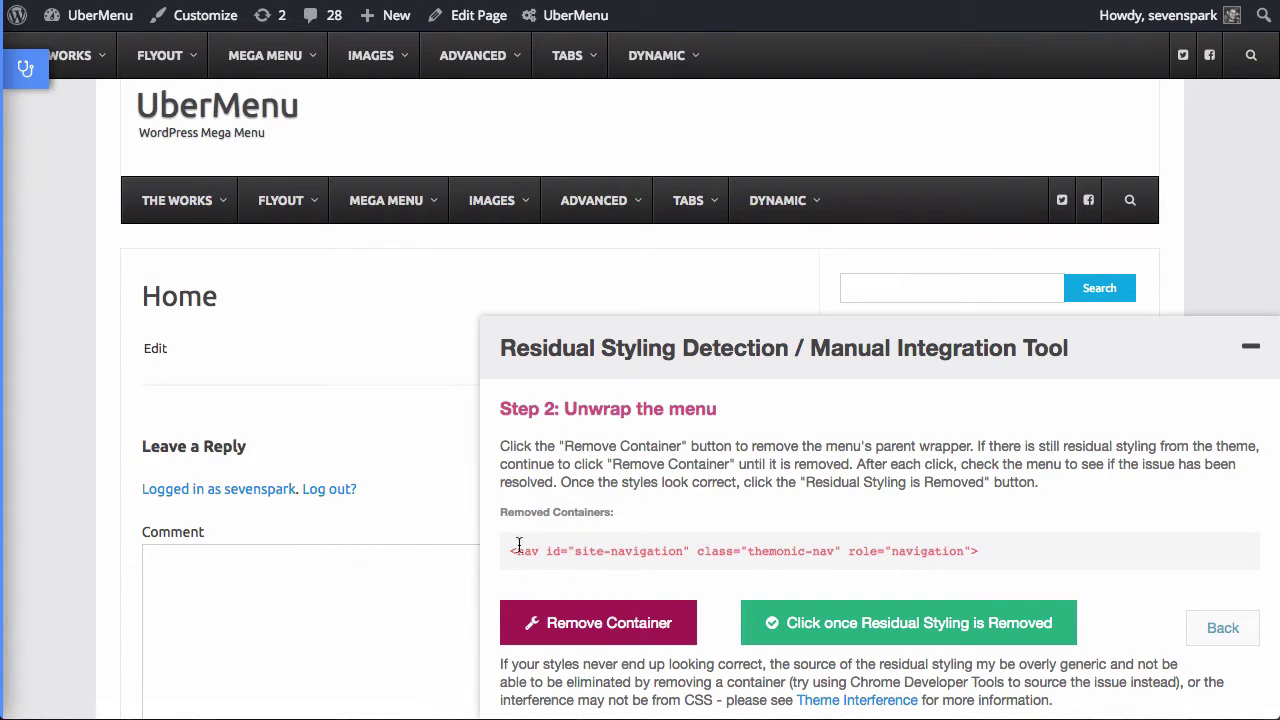
- Review the removed themonic-nav code, then collapse the tool to test MEGA MENU and restore it
left_click_drag(508, 550, 1080, 557)
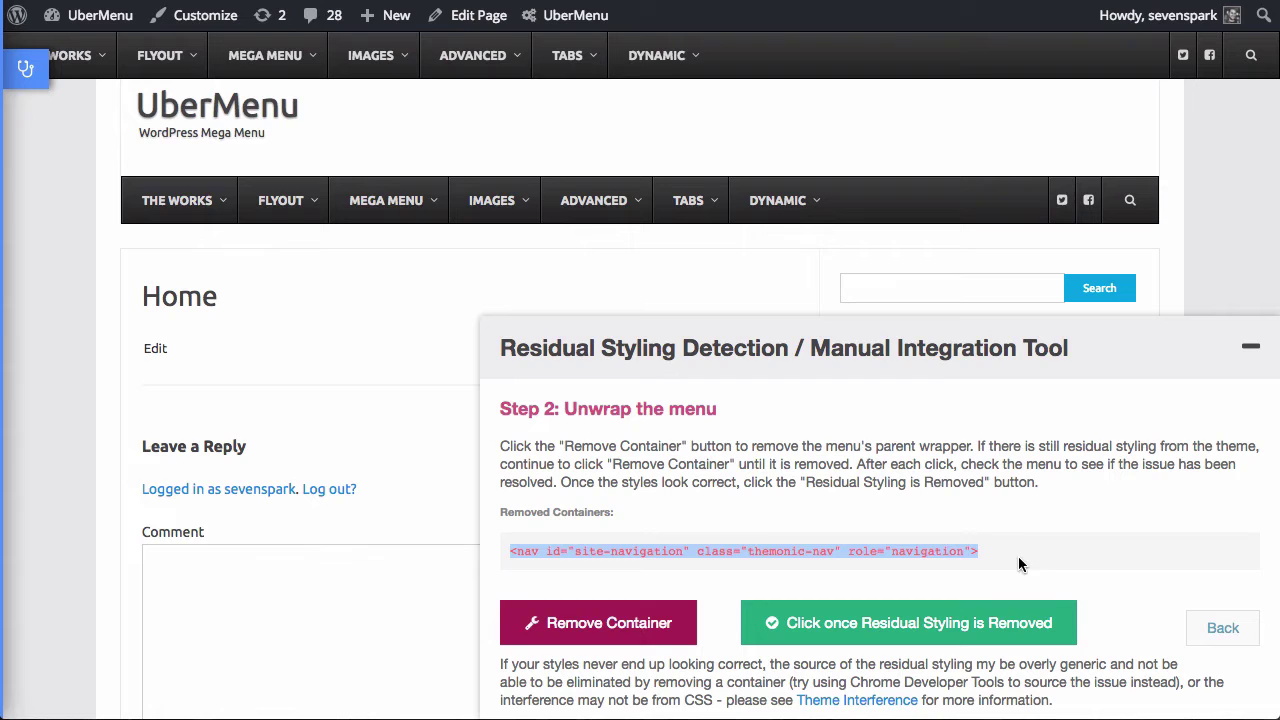
left_click(332, 315)
mouse_move(386, 205)
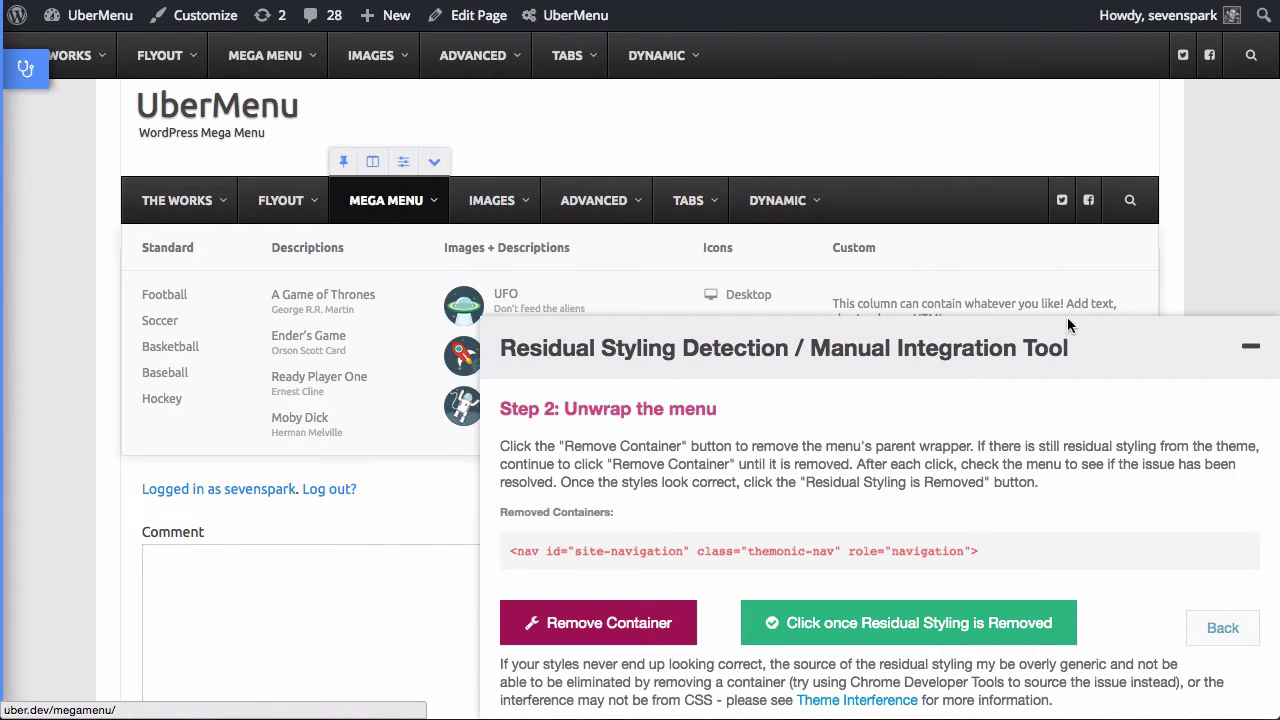
left_click(1258, 349)
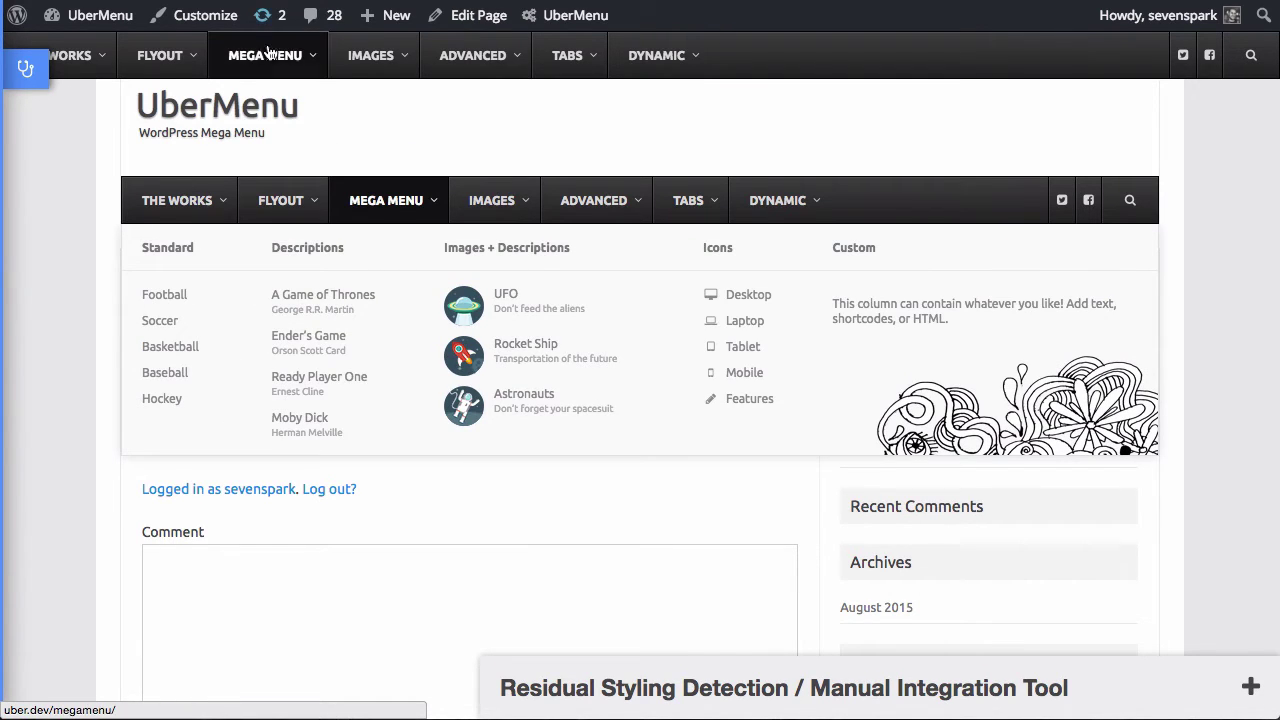
mouse_move(268, 52)
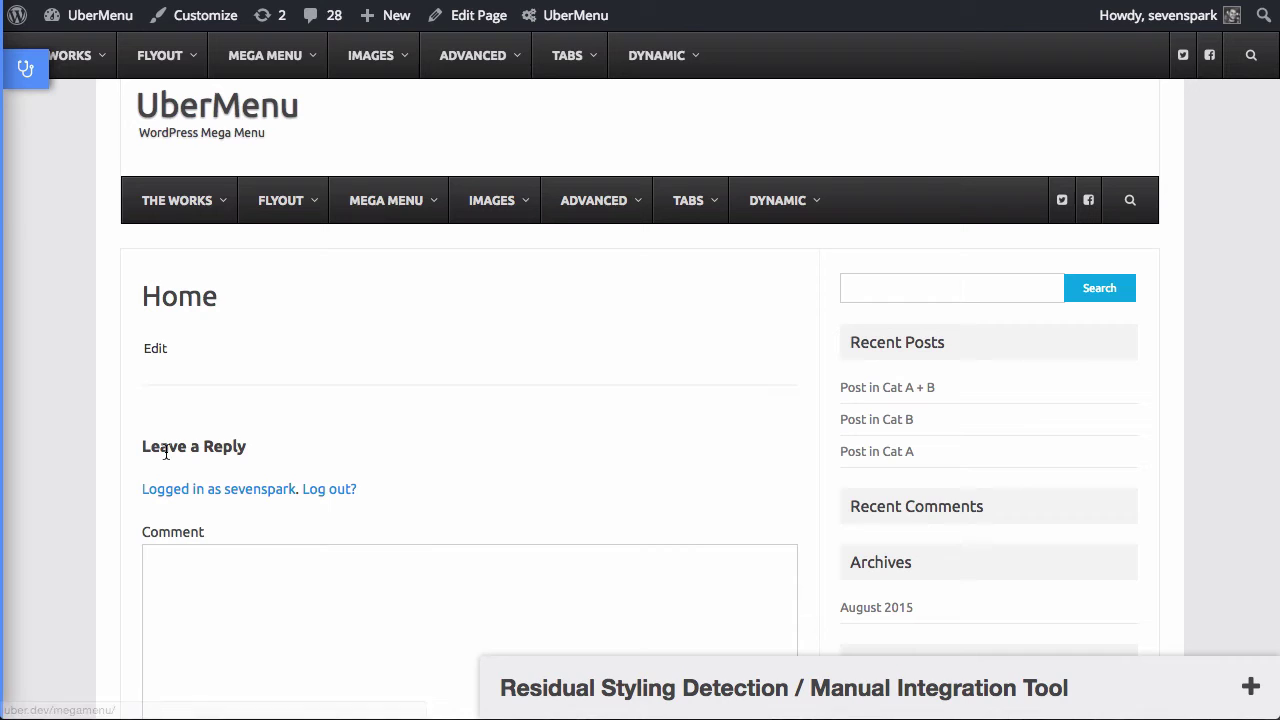
left_click(1254, 686)
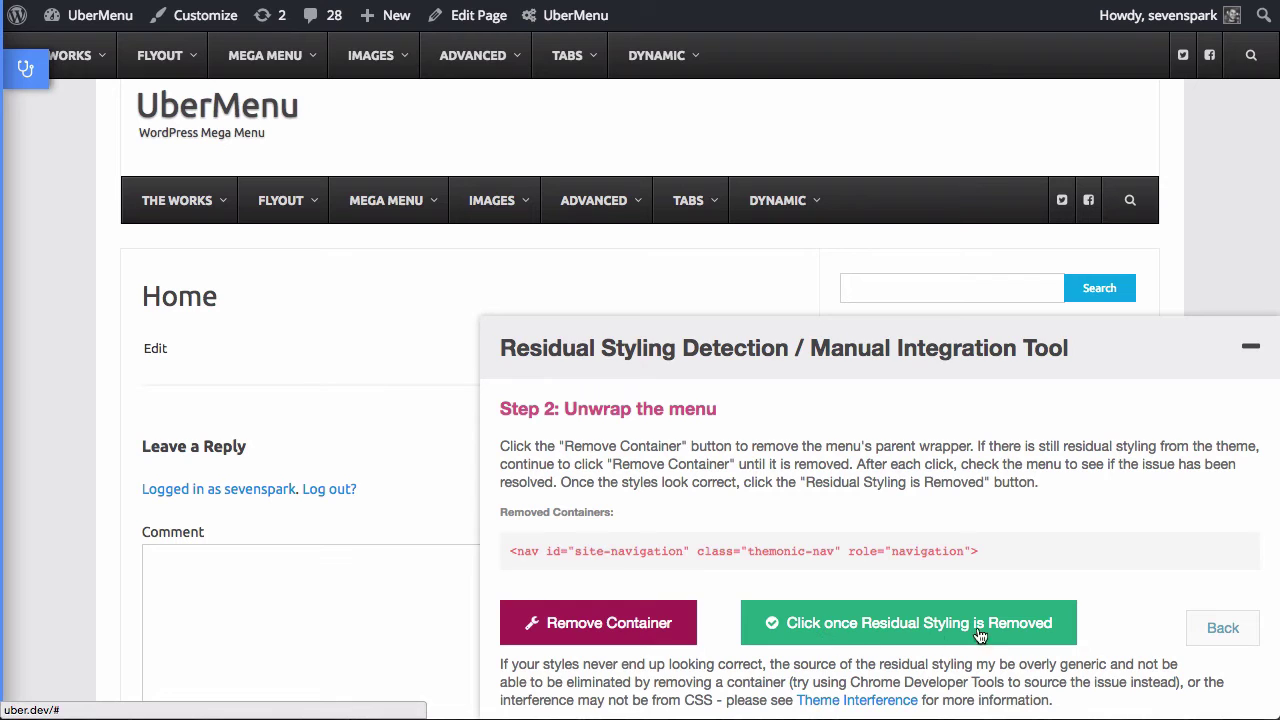
left_click(942, 628)
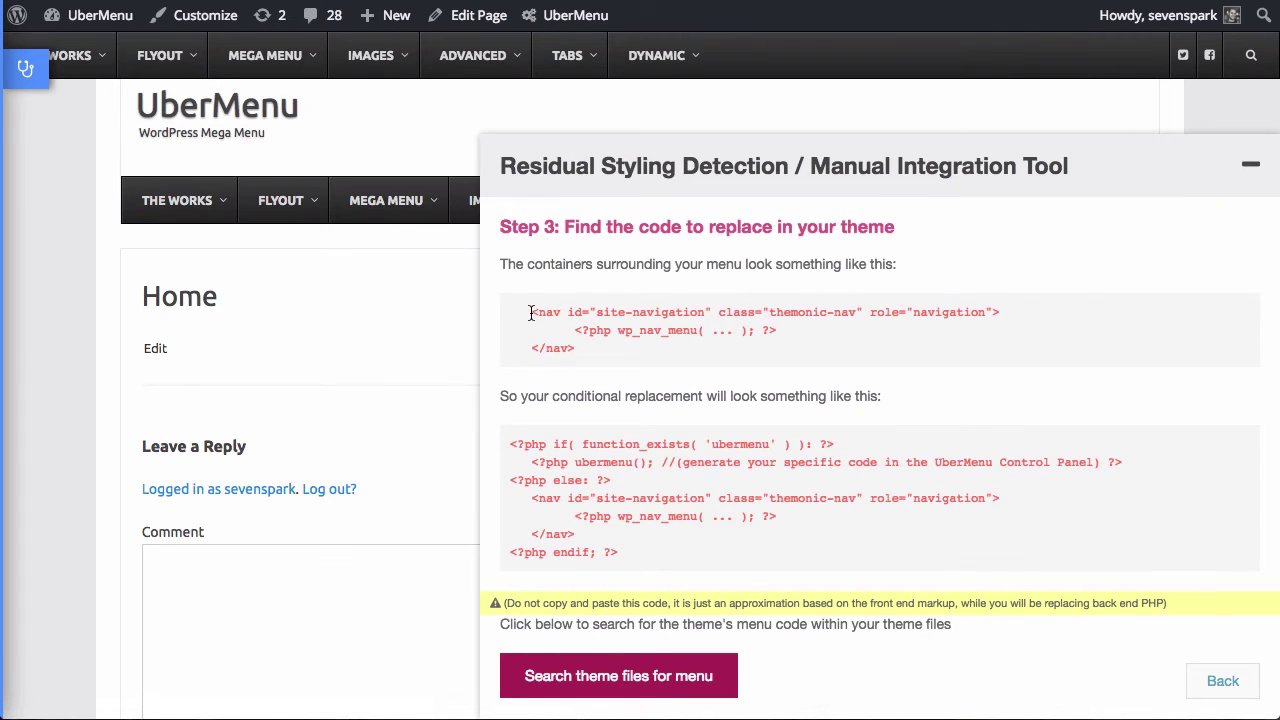
left_click_drag(530, 310, 602, 356)
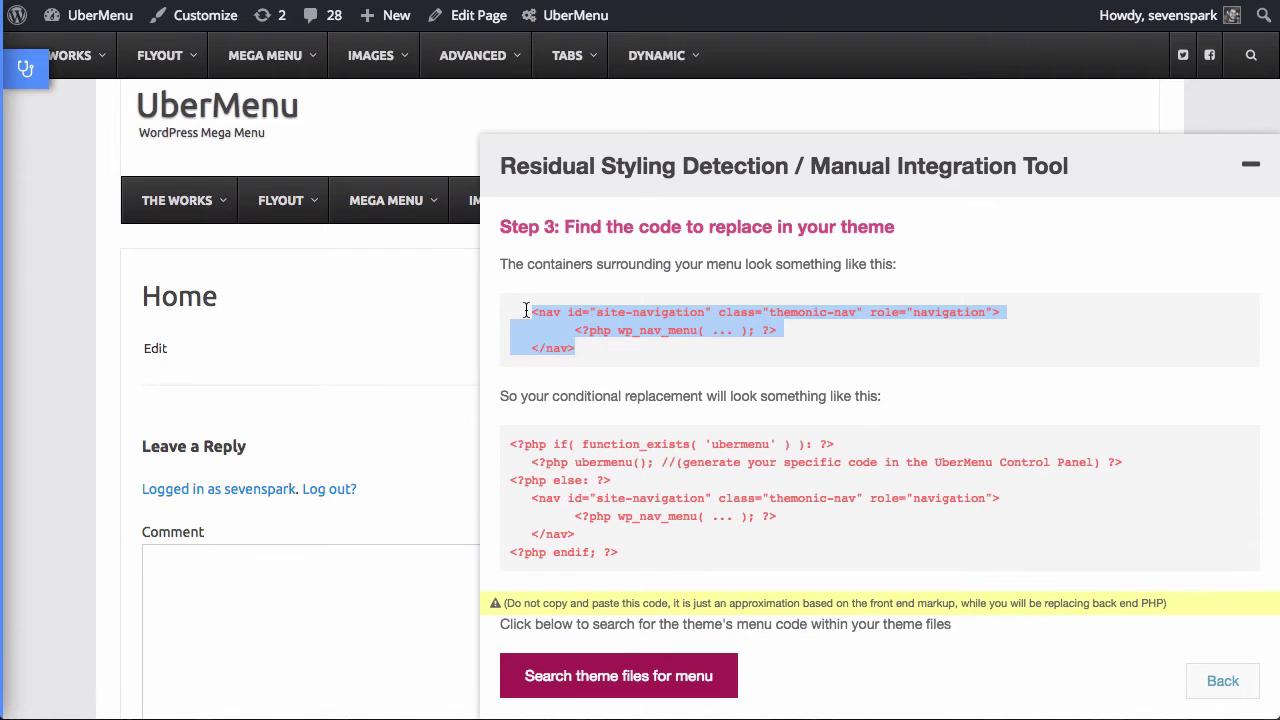
left_click_drag(525, 310, 1063, 318)
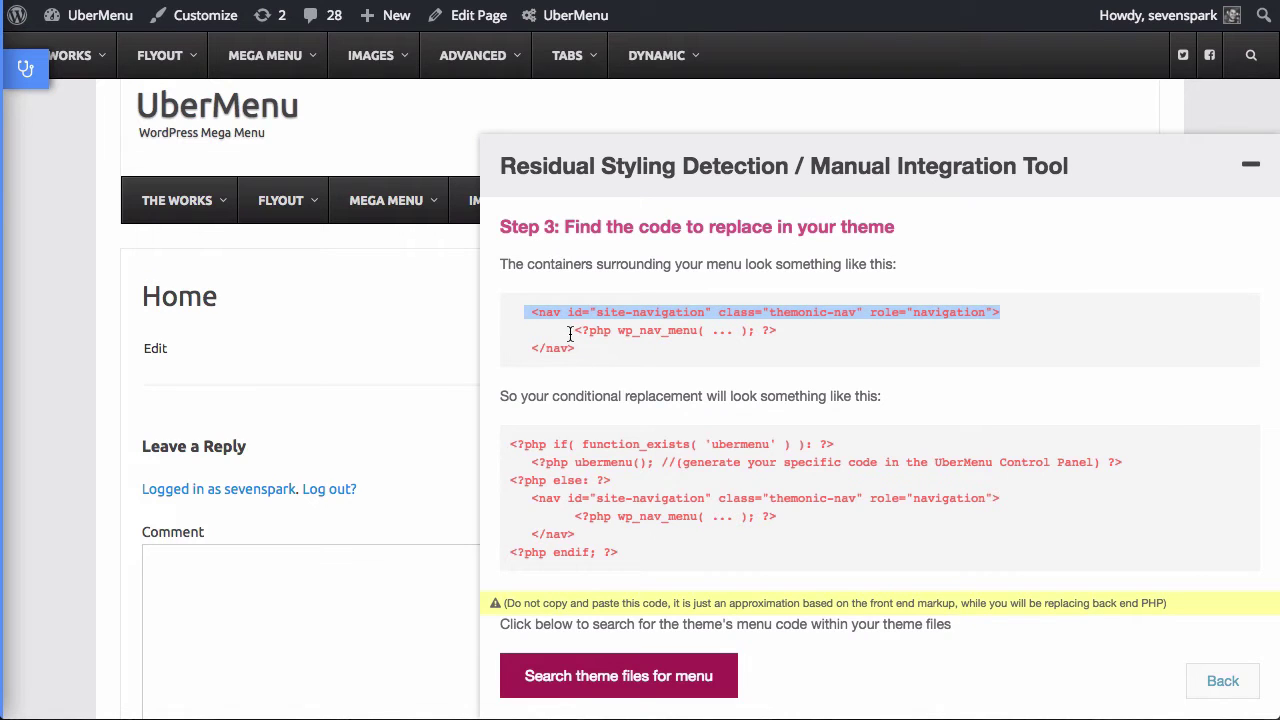
left_click_drag(570, 332, 794, 334)
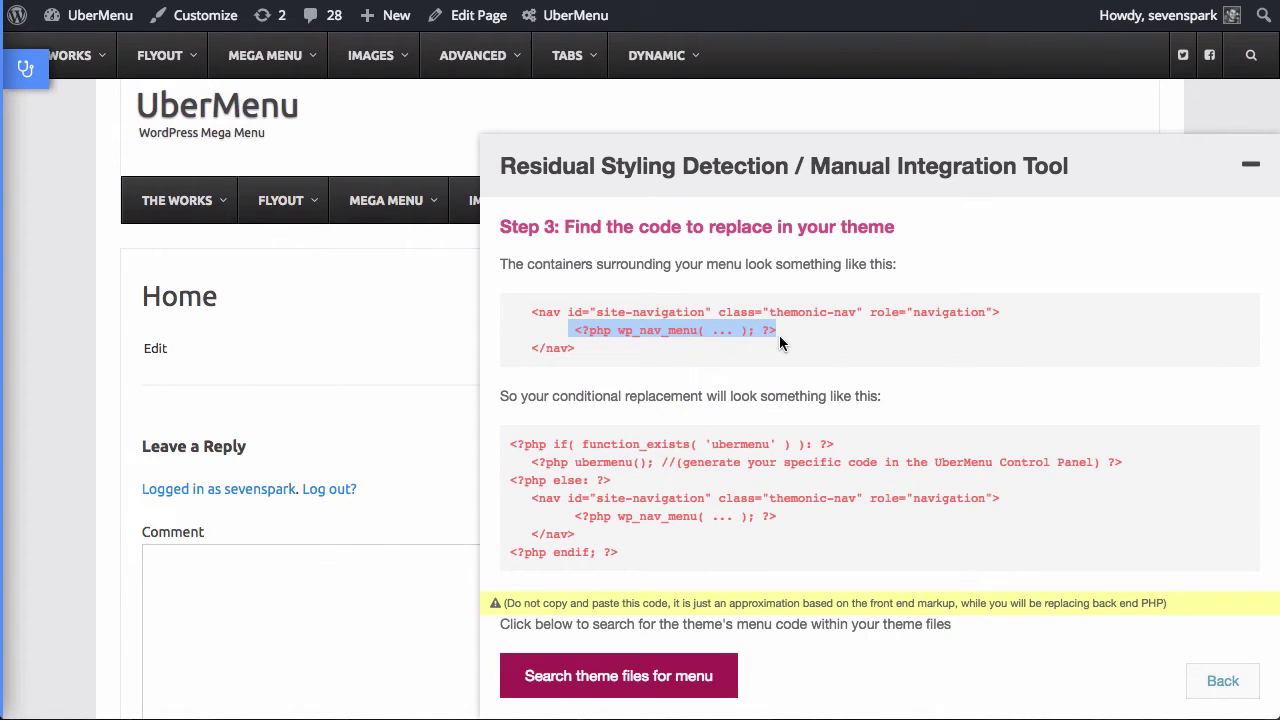
left_click(566, 322)
left_click_drag(527, 309, 592, 351)
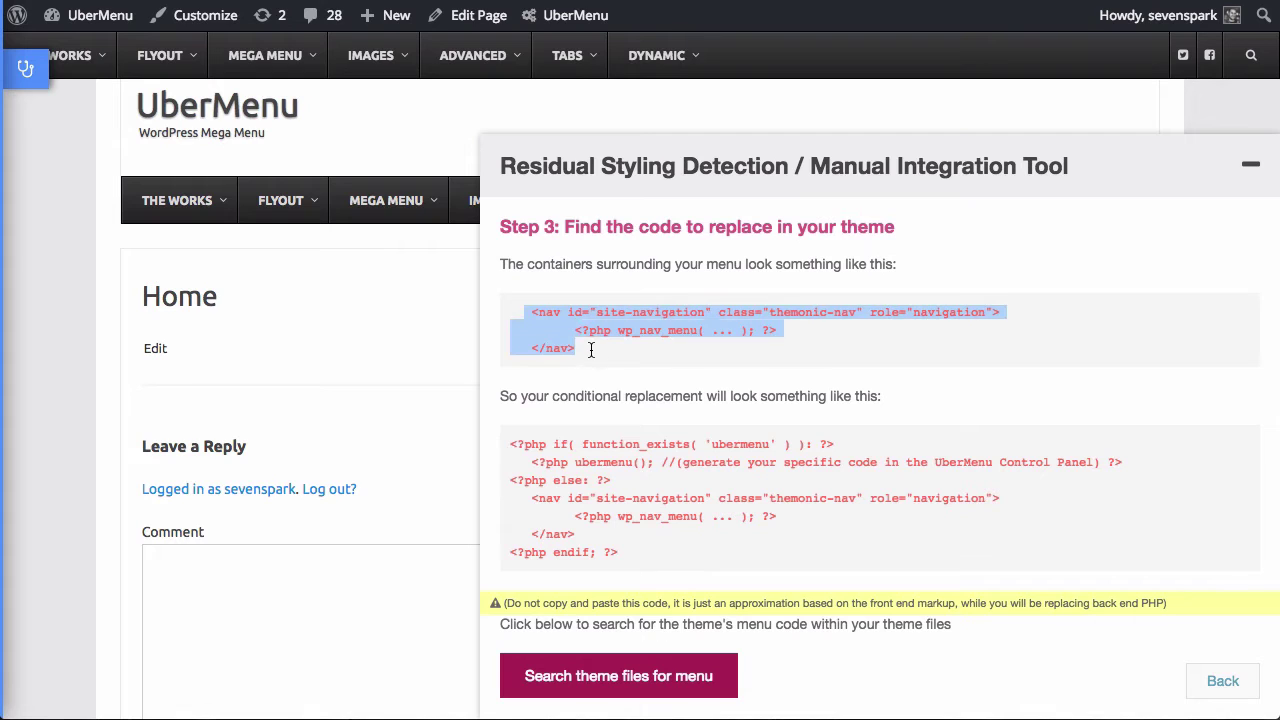
left_click(592, 516)
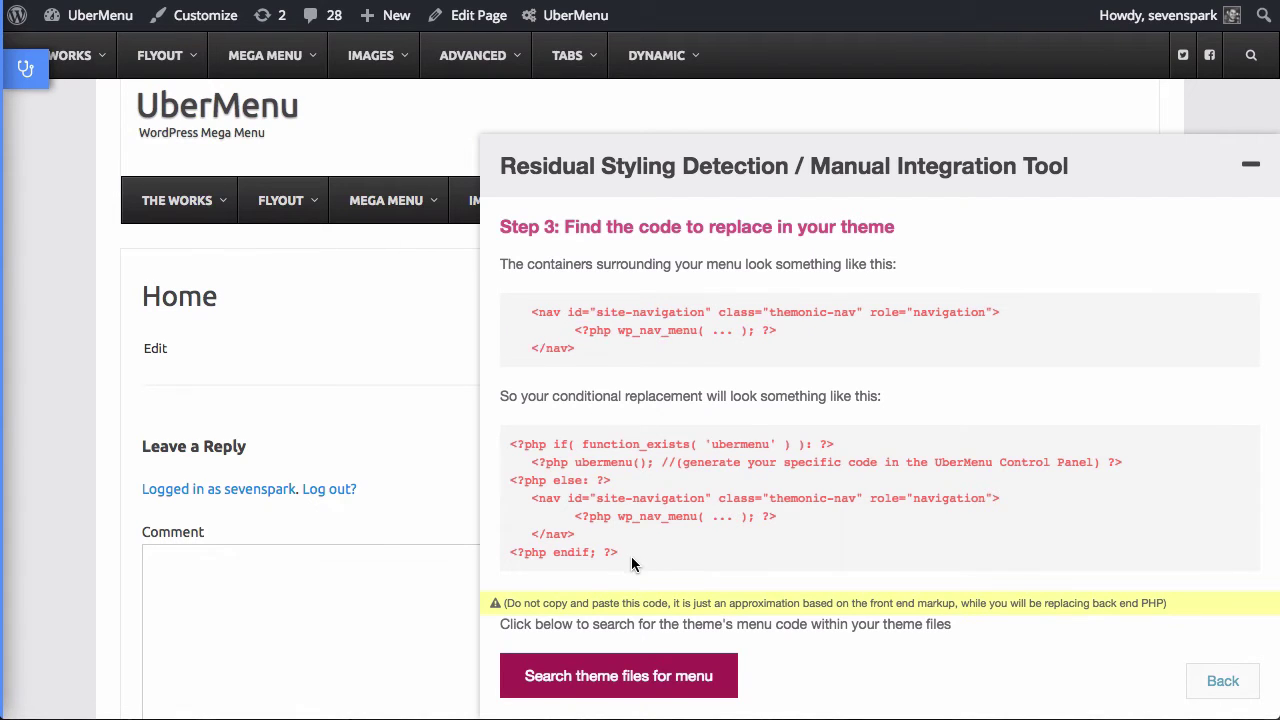
left_click_drag(638, 562, 496, 436)
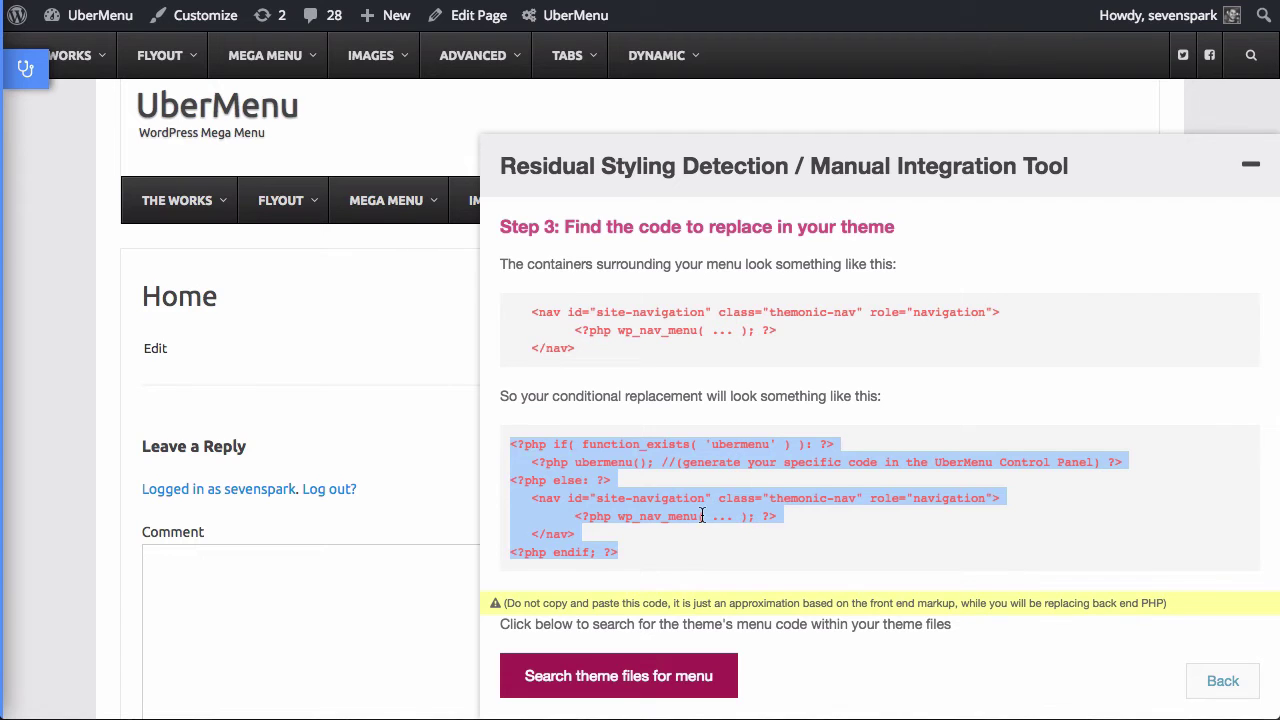
left_click(508, 447)
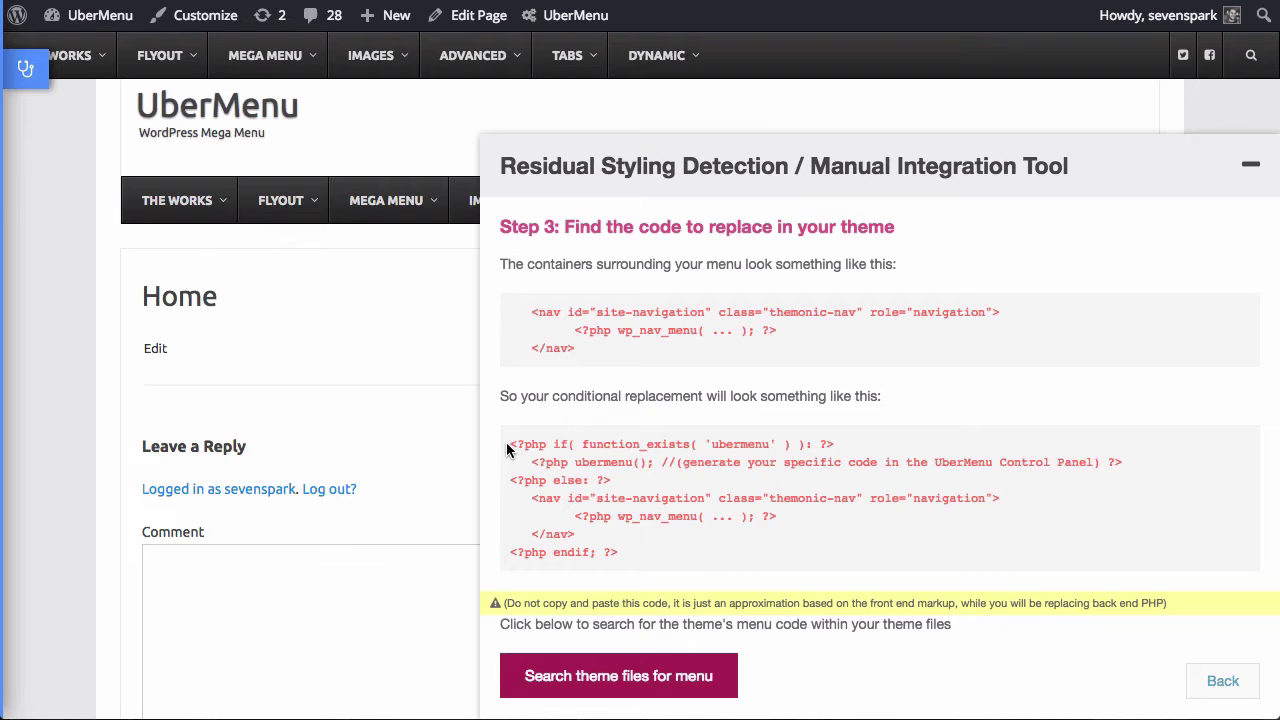
left_click_drag(513, 444, 872, 443)
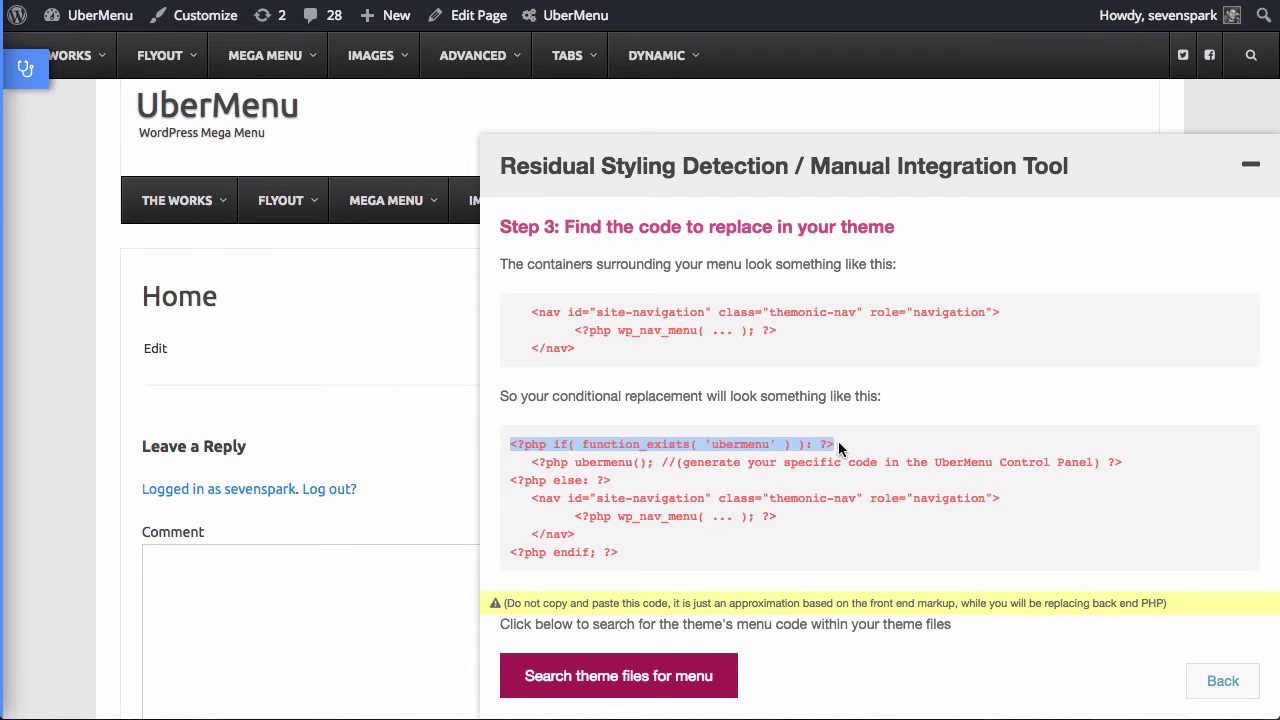
left_click_drag(532, 462, 653, 463)
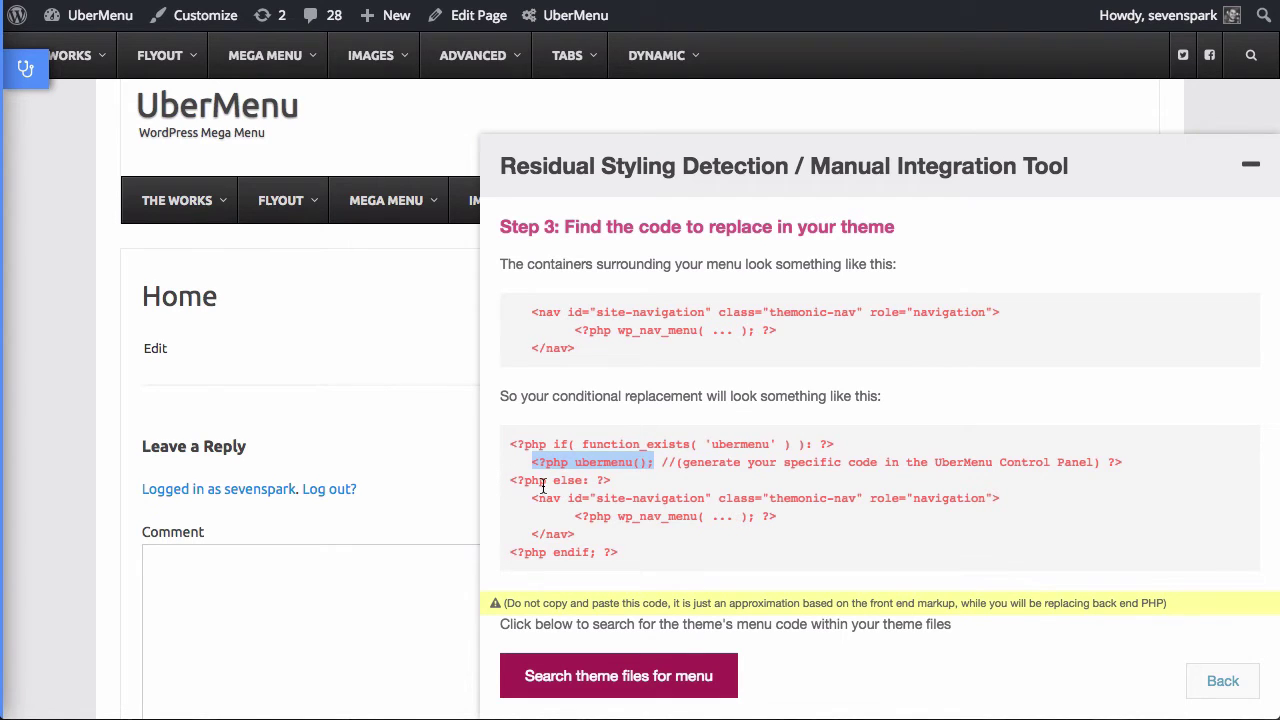
left_click_drag(529, 500, 596, 552)
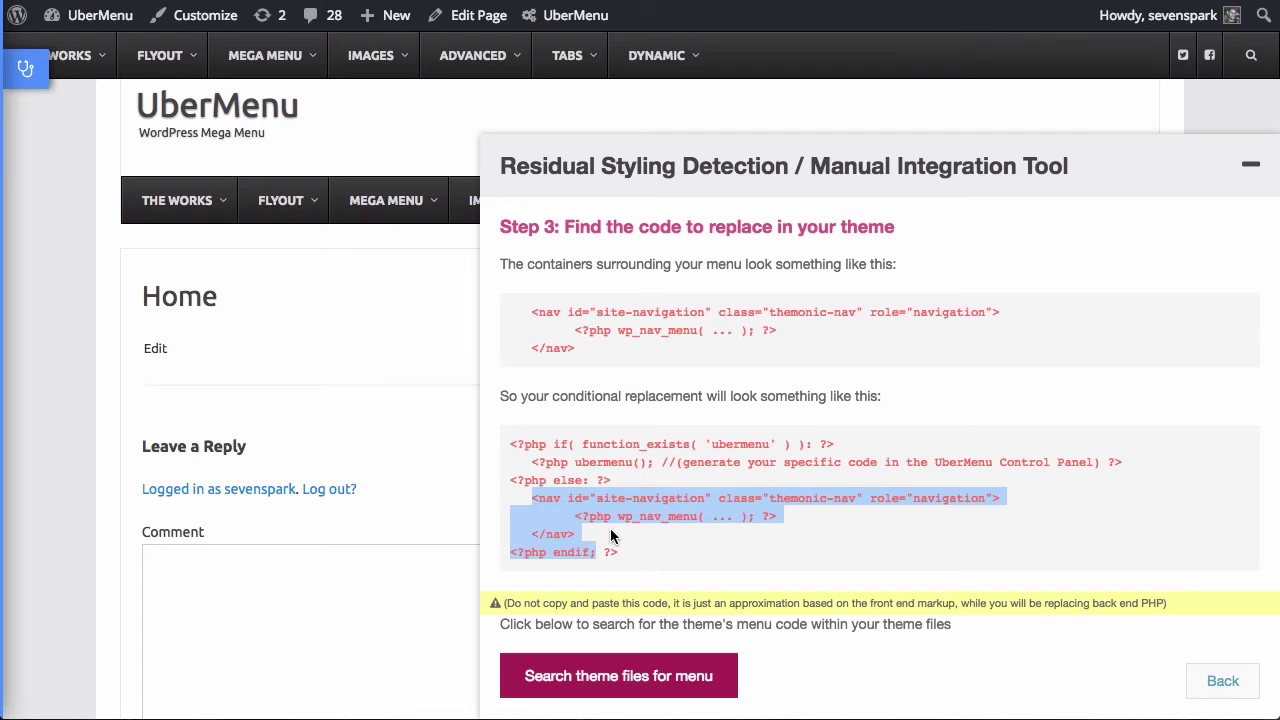
left_click(665, 553)
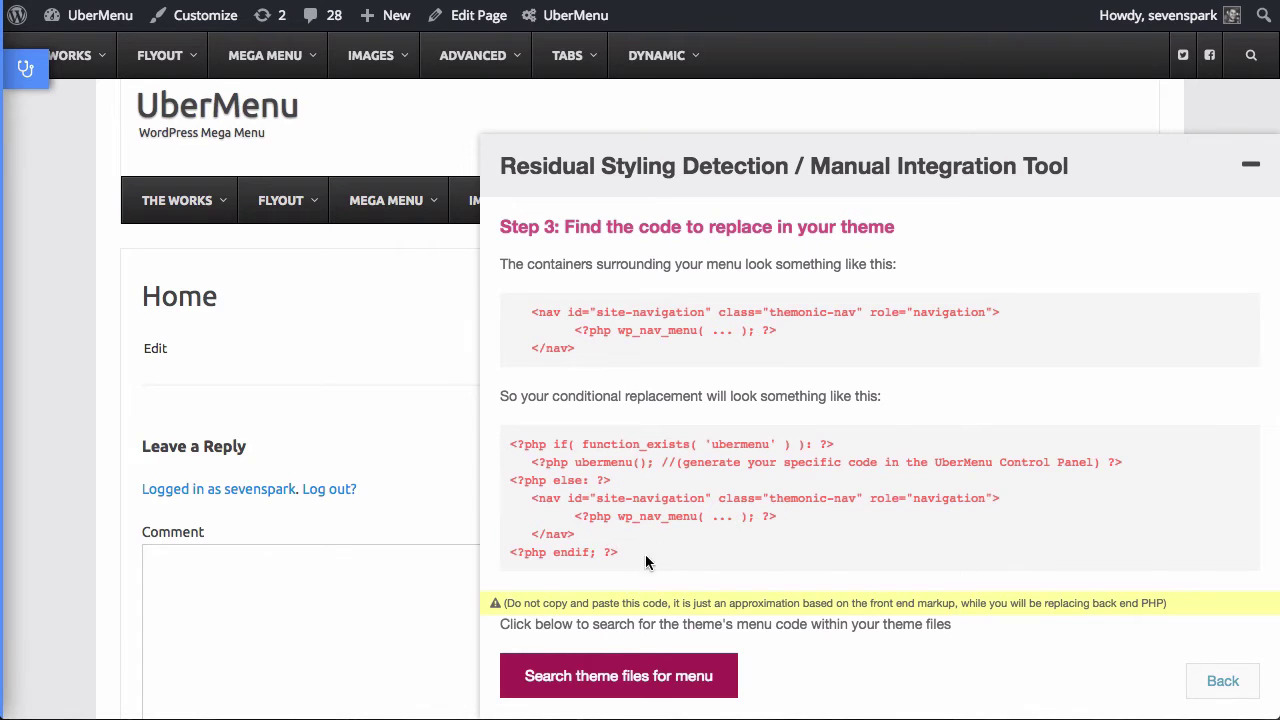
- Search theme files for menu code and highlight the wp_nav_menu and site-navigation results
left_click(651, 682)
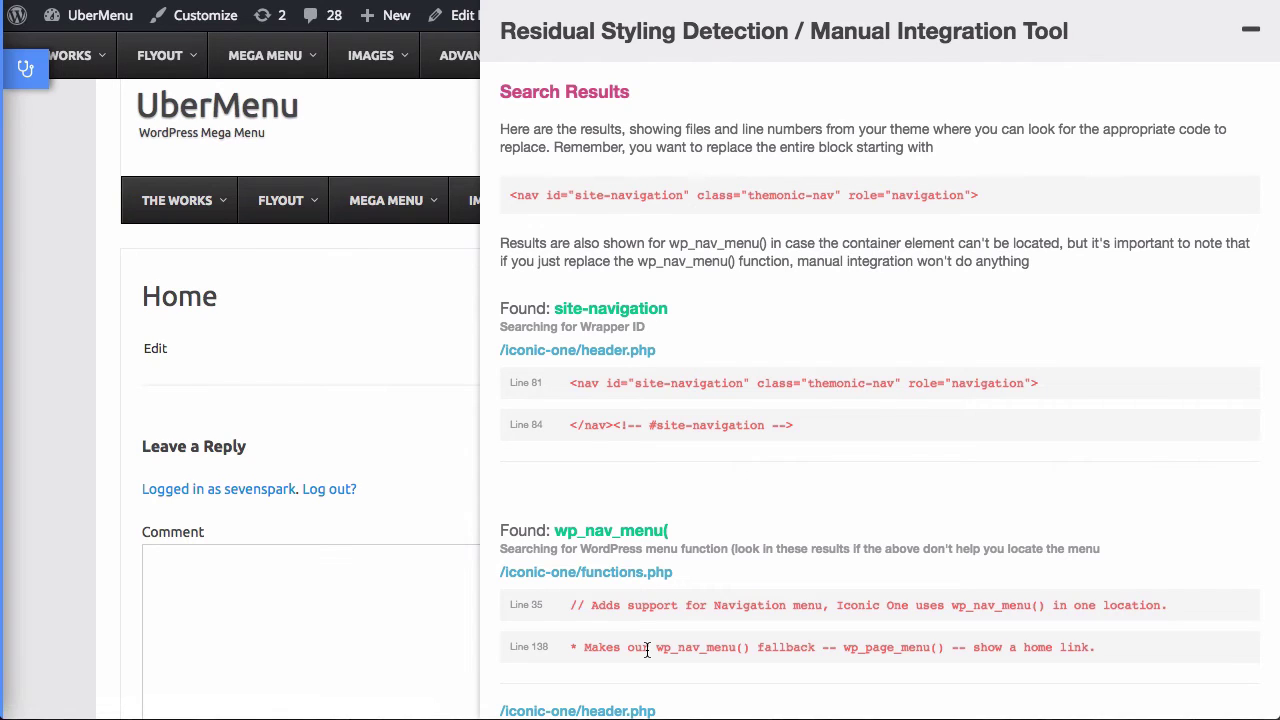
left_click_drag(595, 530, 730, 528)
left_click(730, 528)
left_click_drag(508, 195, 1005, 189)
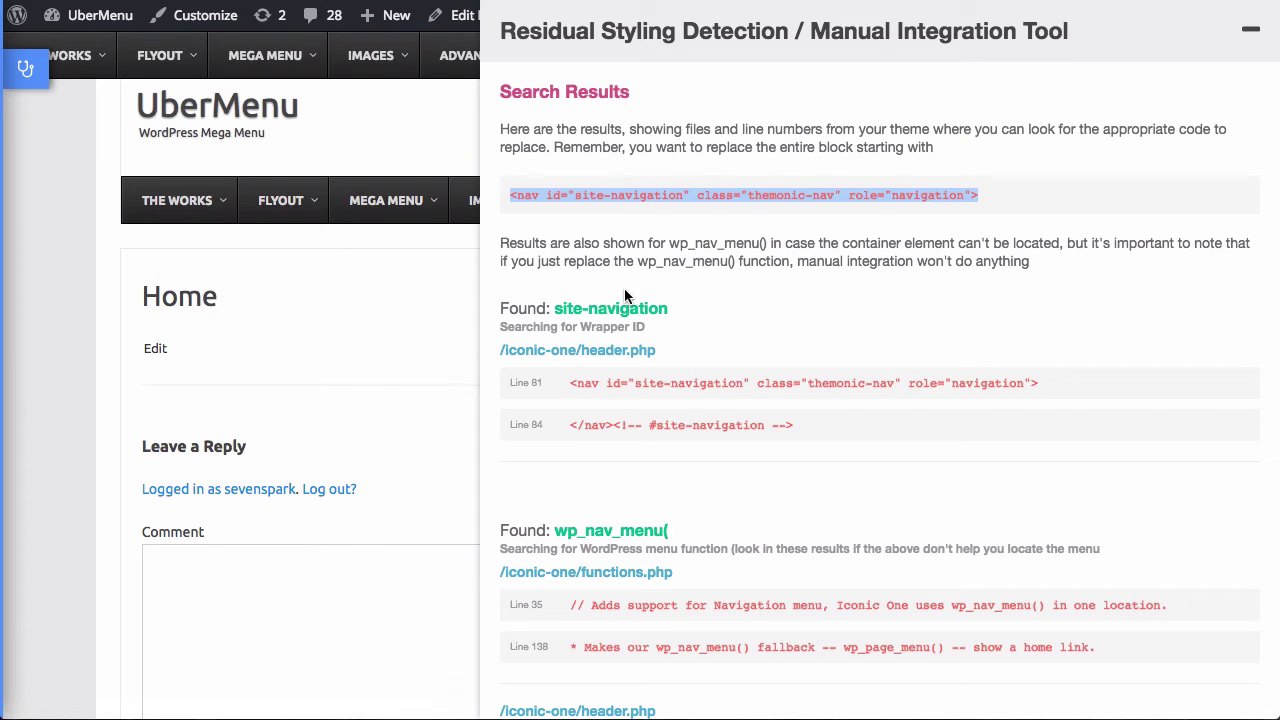
scroll(610, 286, "down", 2)
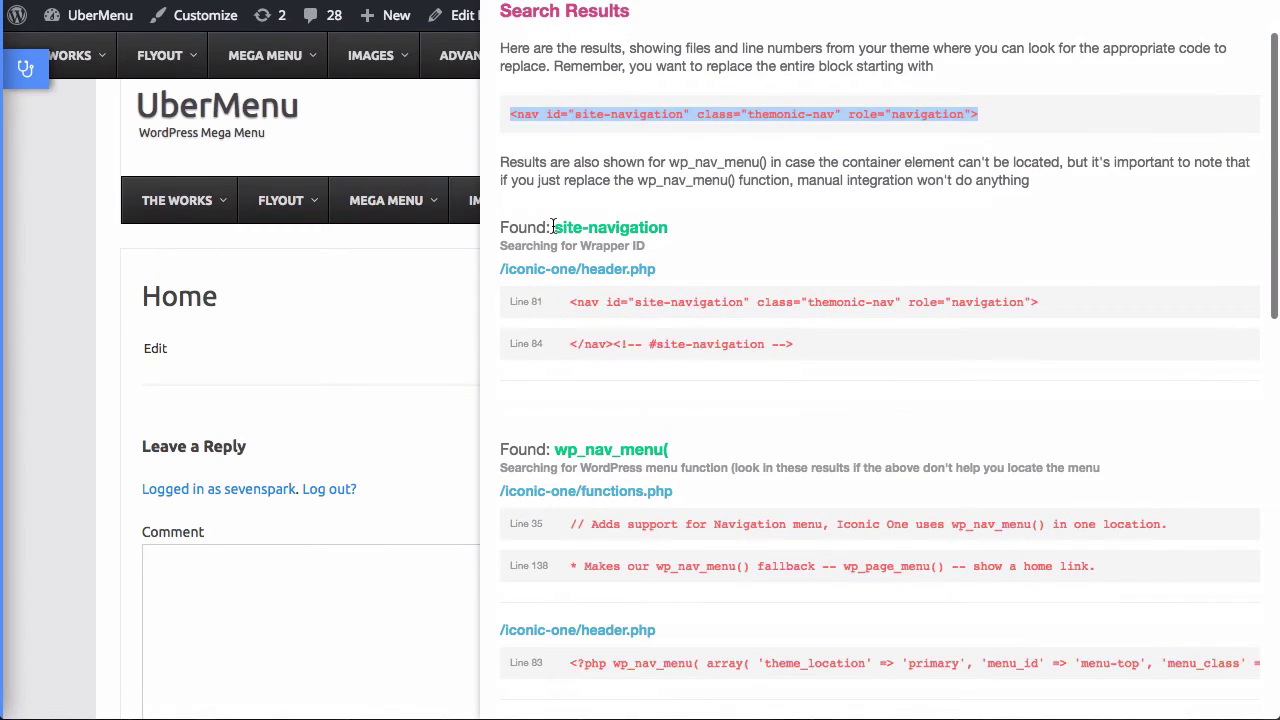
left_click_drag(553, 227, 668, 228)
left_click_drag(575, 114, 692, 113)
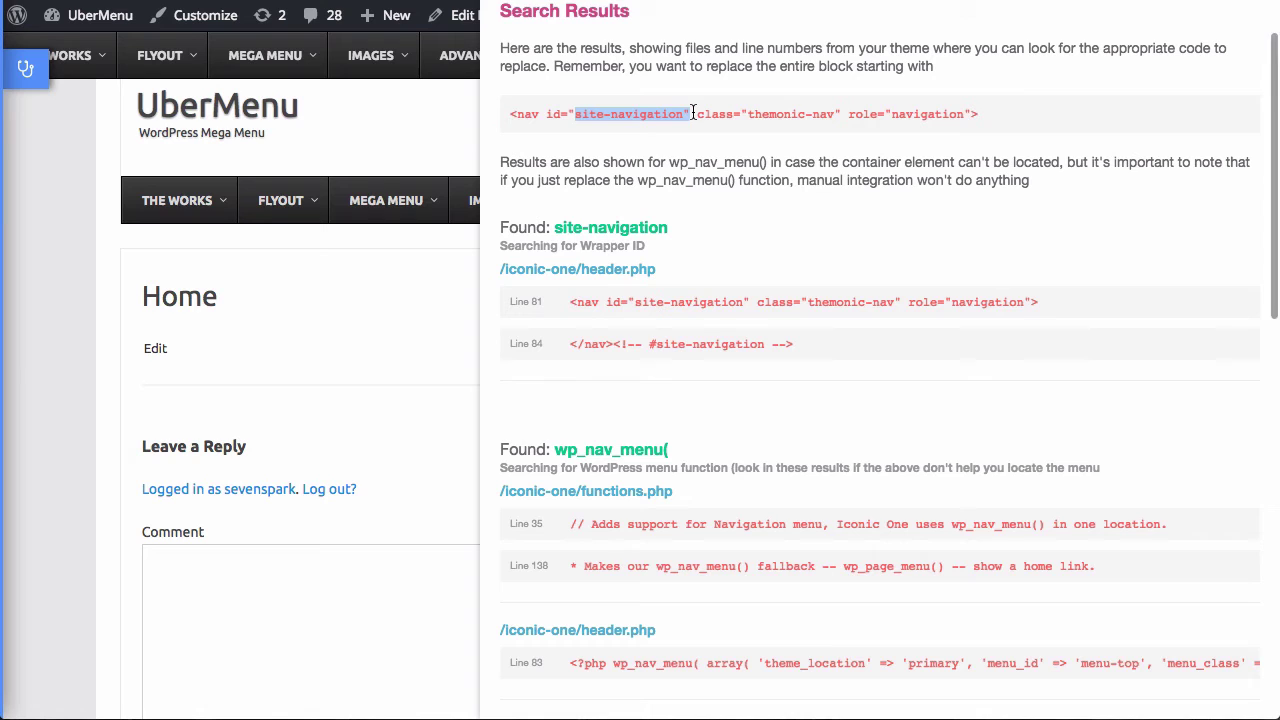
left_click_drag(553, 227, 674, 228)
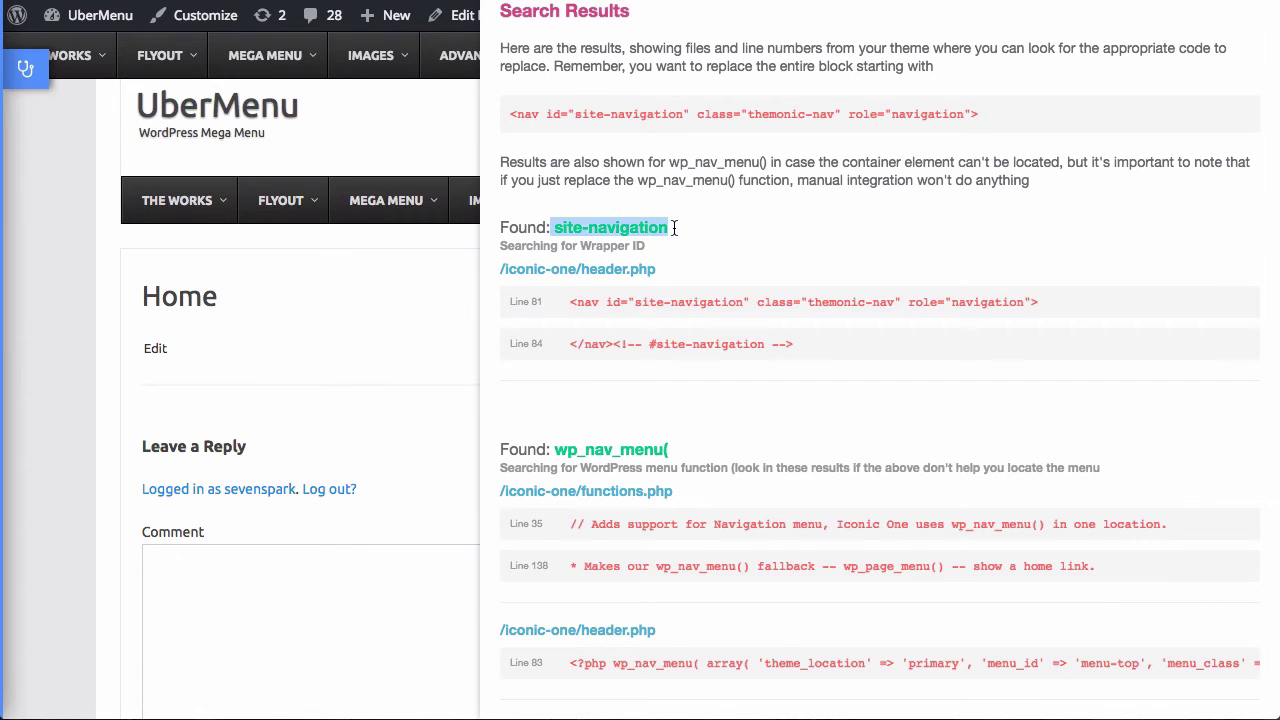
- Select the nav code on Lines 81 and 84 of /iconic-one/header.php
scroll(674, 228, "down", 1)
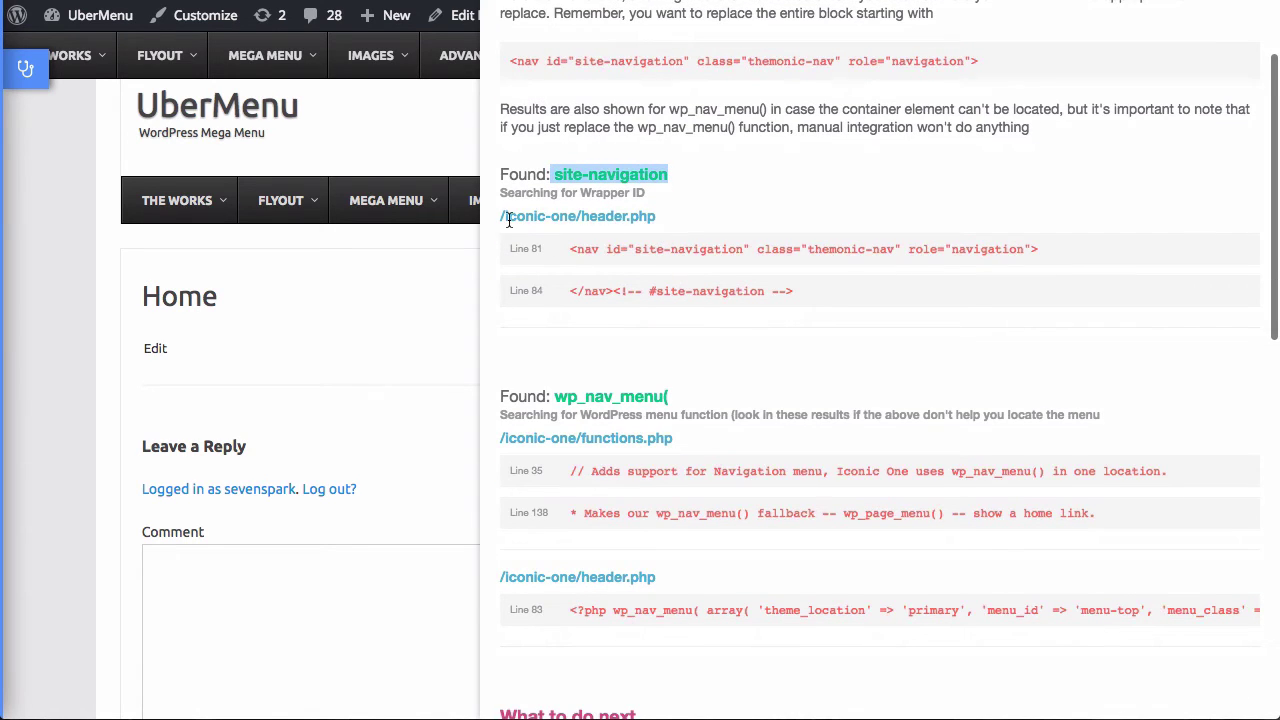
left_click_drag(501, 216, 682, 217)
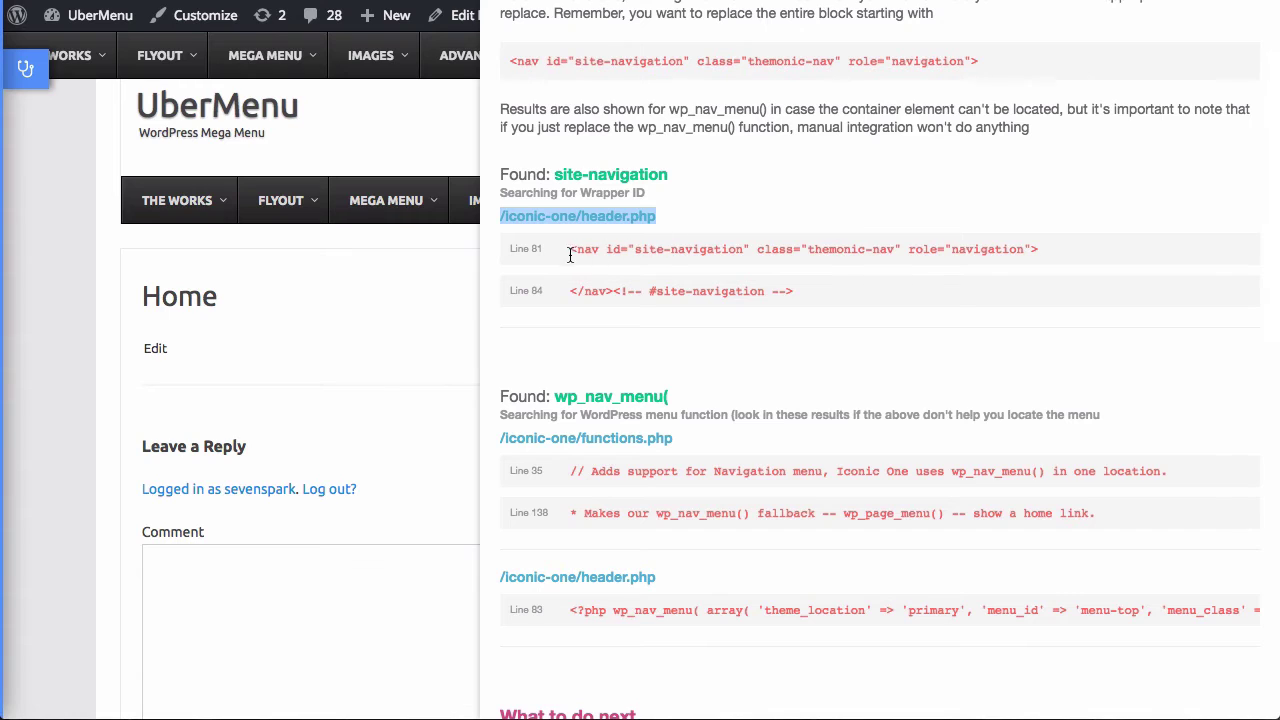
left_click(518, 212)
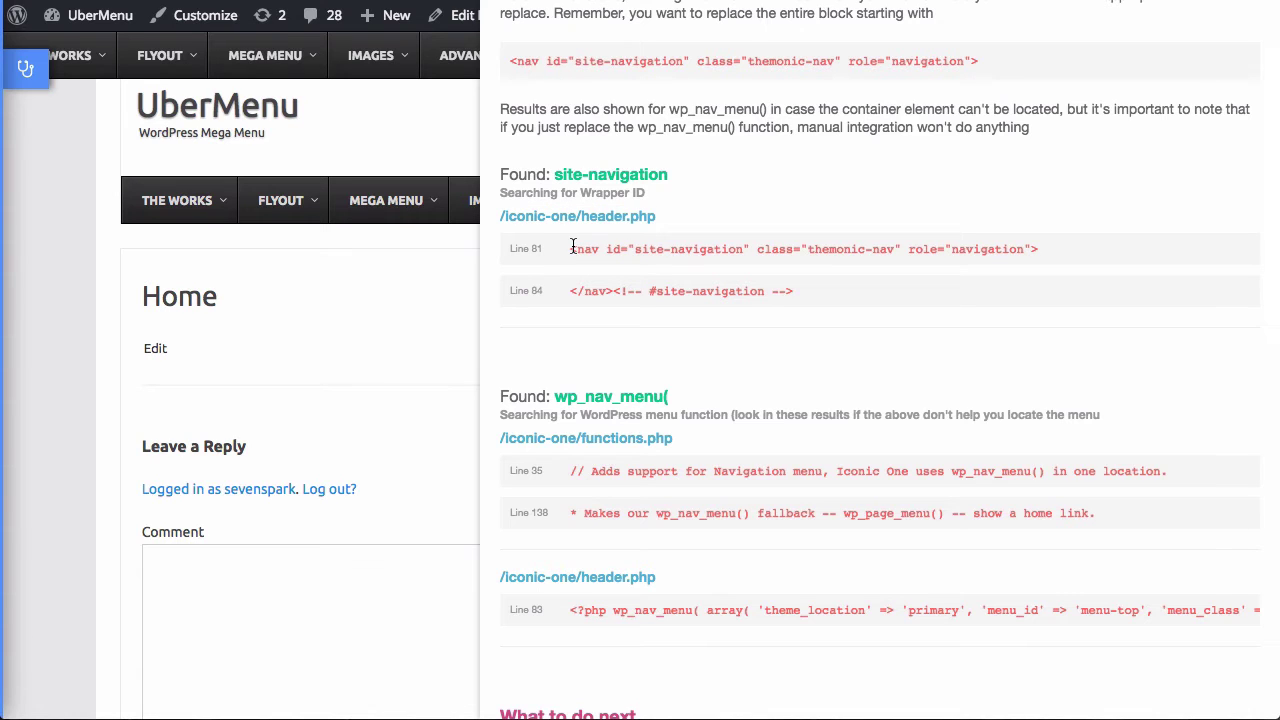
left_click_drag(570, 249, 1112, 246)
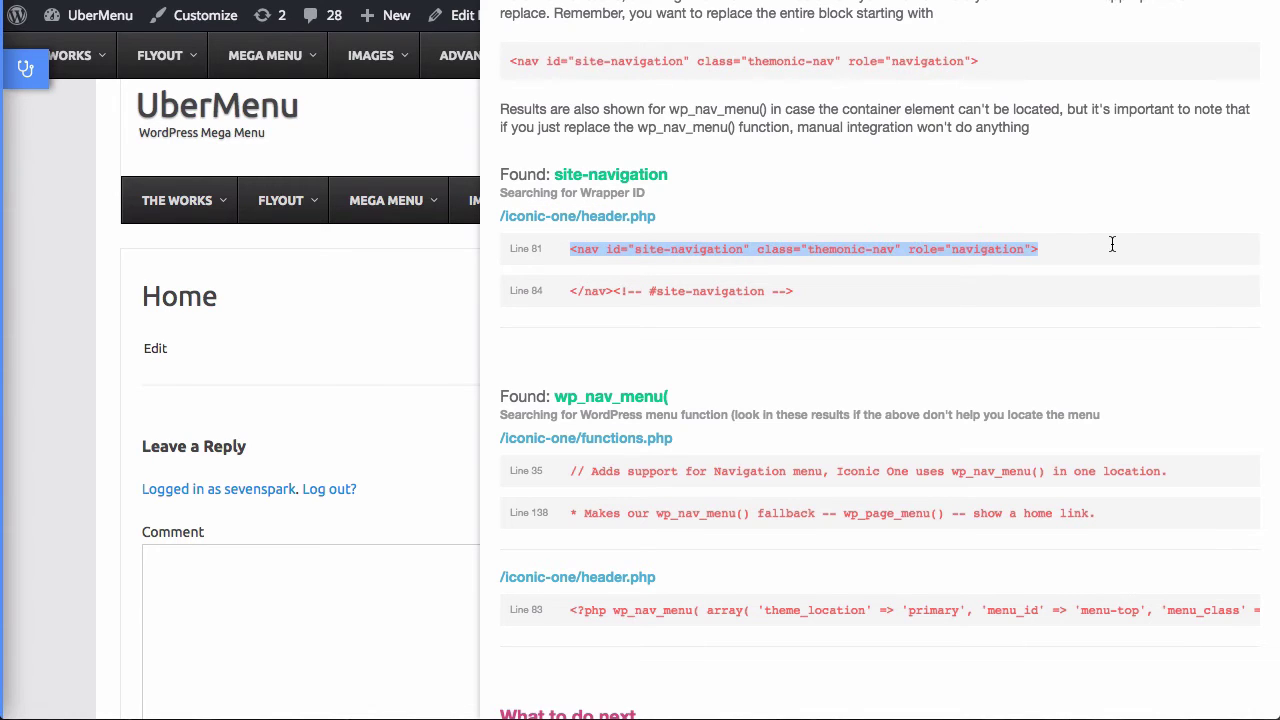
scroll(975, 247, "up", 1)
scroll(975, 247, "up", 1)
left_click_drag(510, 88, 1183, 90)
left_click(1100, 276)
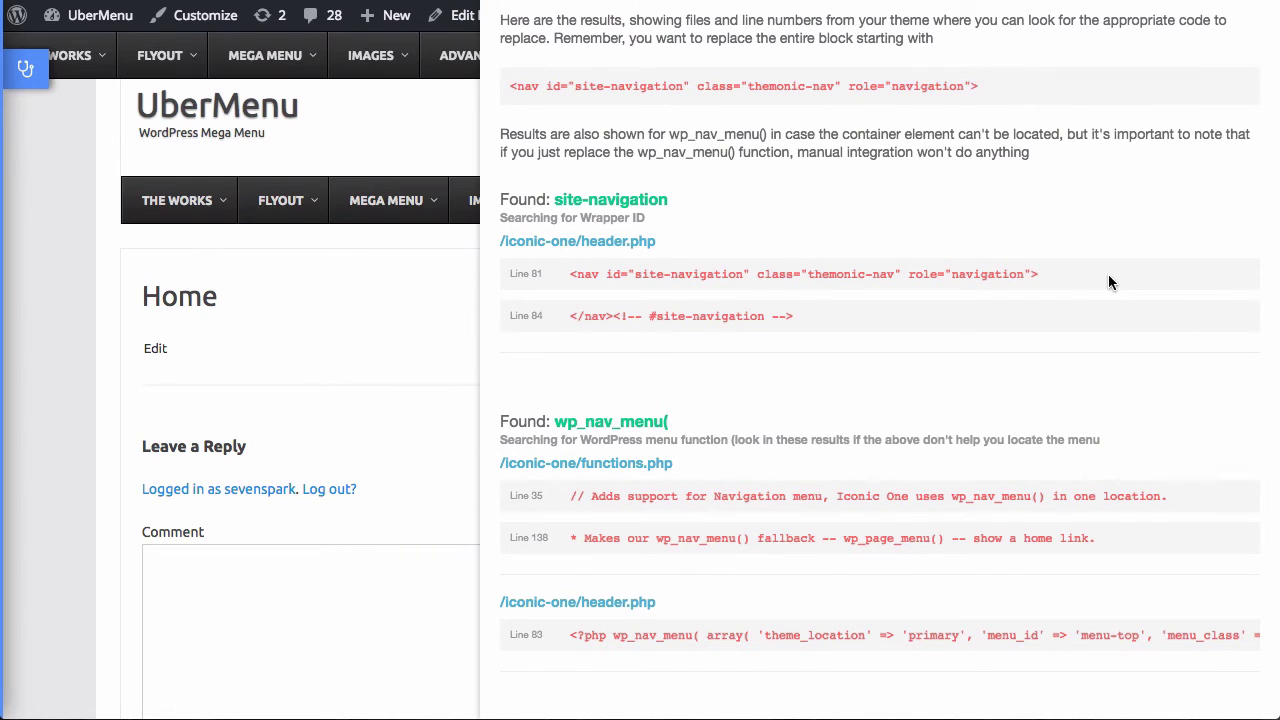
left_click_drag(1040, 275, 564, 274)
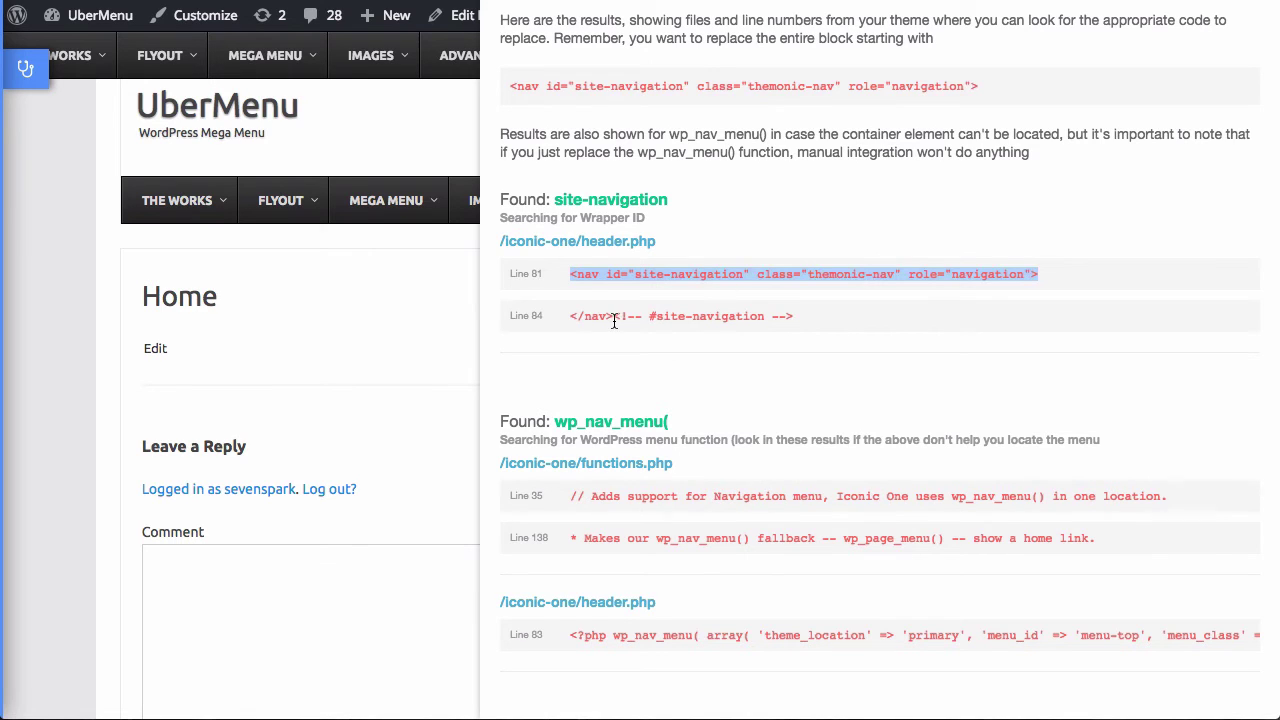
left_click_drag(843, 316, 563, 312)
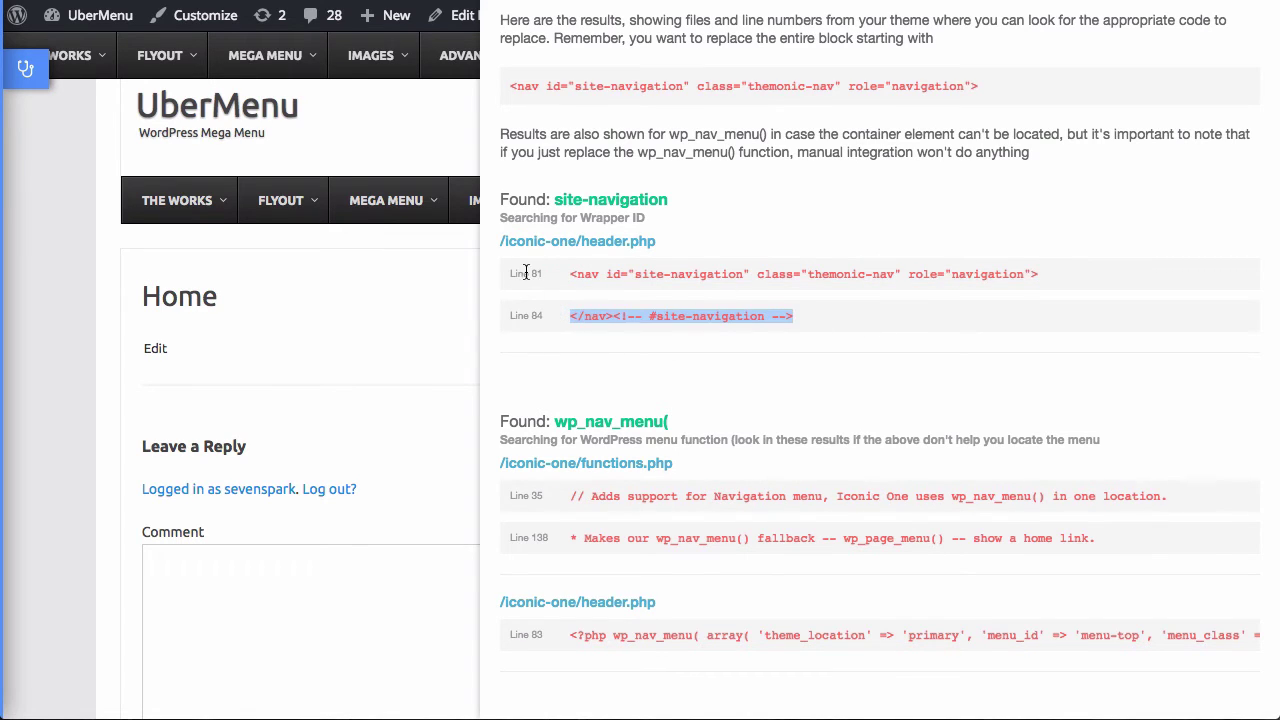
- Select the wp_nav_menu and wp_page_menu calls on Lines 35 and 138 of functions.php
scroll(620, 335, "down", 1)
scroll(620, 335, "down", 5)
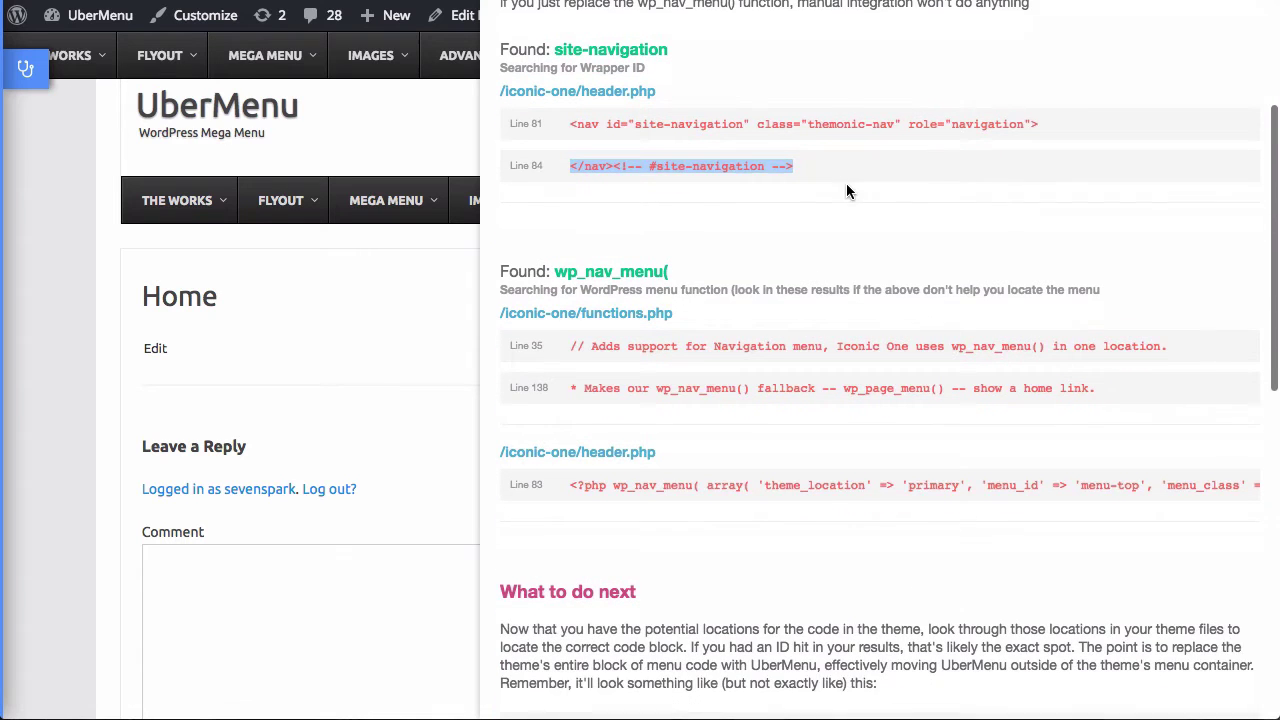
left_click_drag(578, 260, 680, 262)
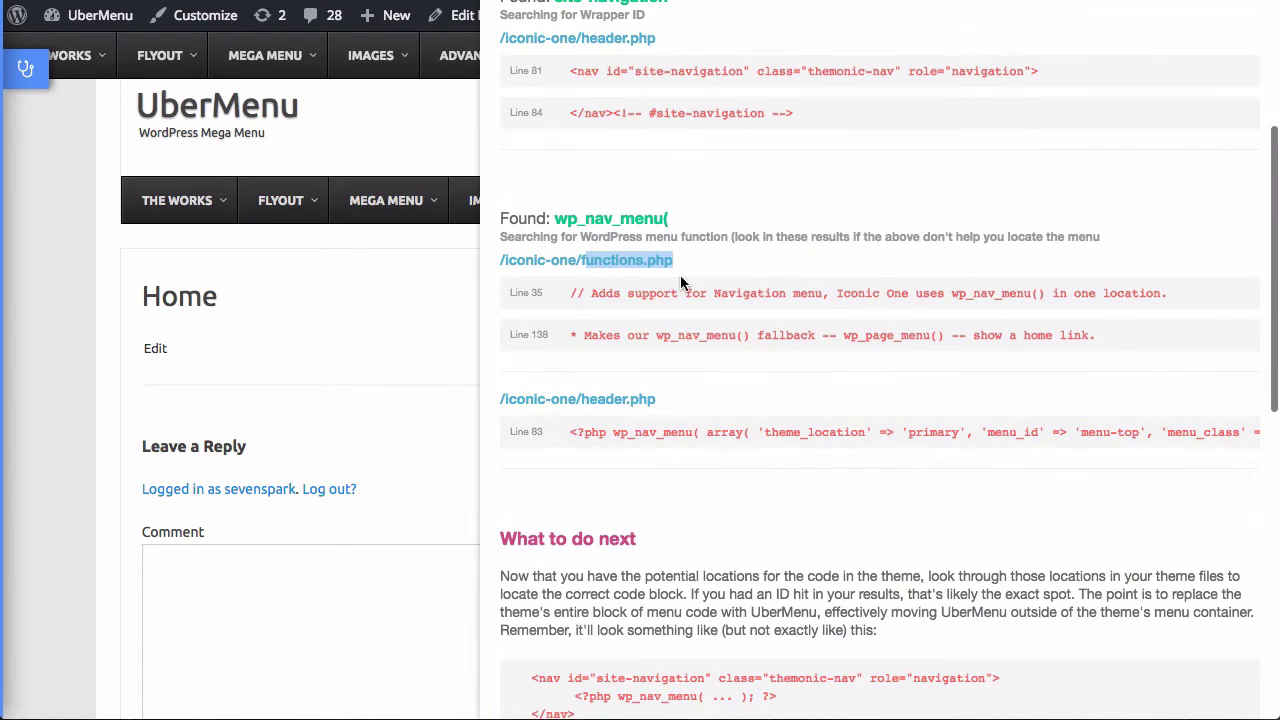
left_click(784, 289)
double_click(978, 293)
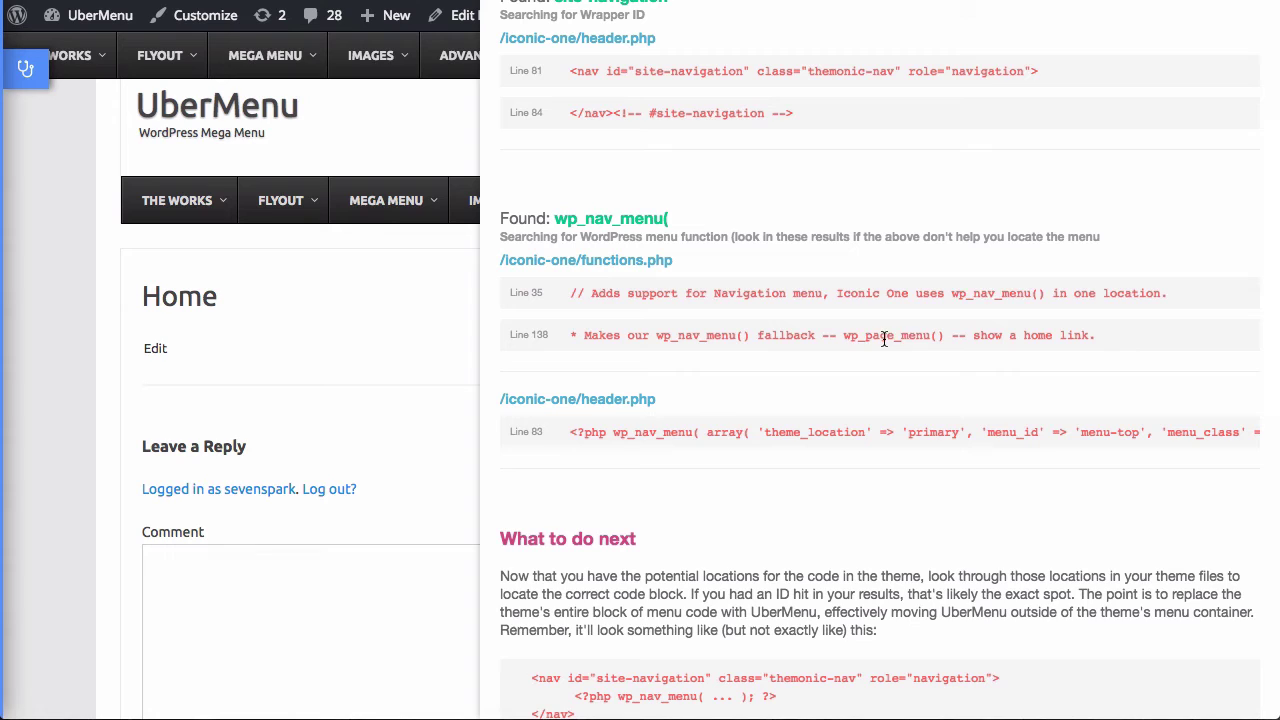
double_click(884, 335)
scroll(993, 293, "up", 1)
double_click(990, 295)
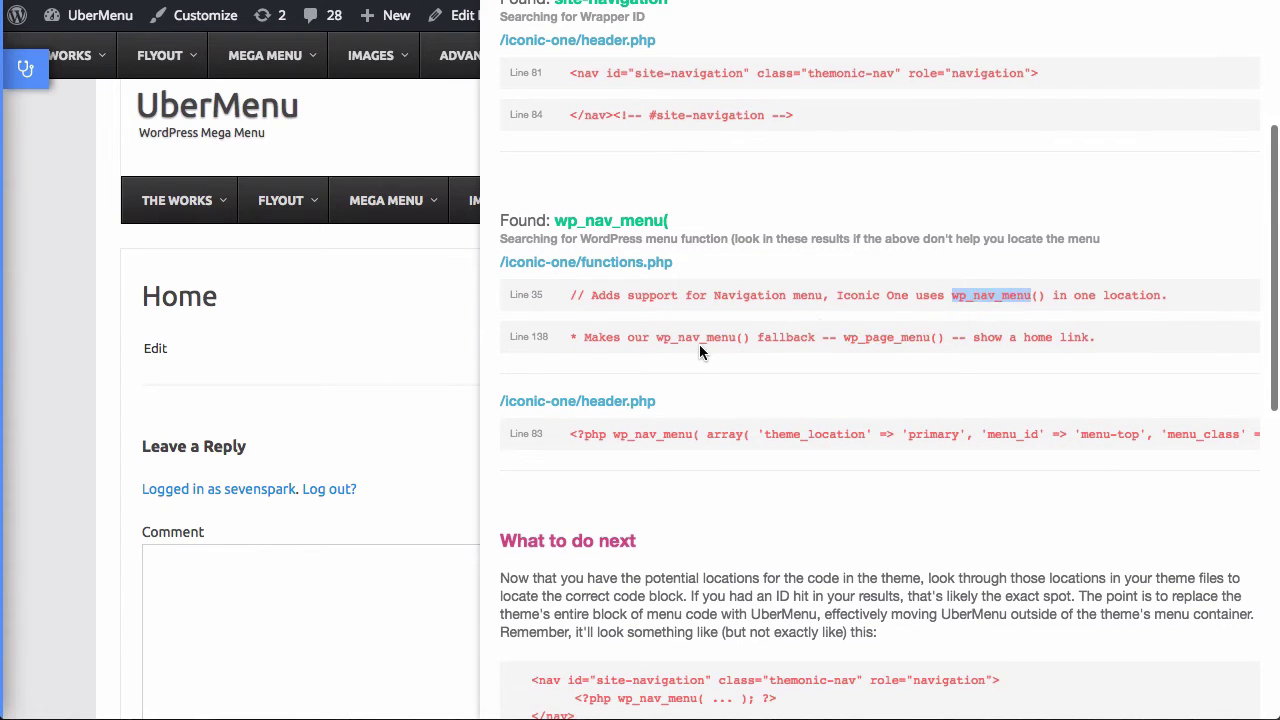
double_click(690, 336)
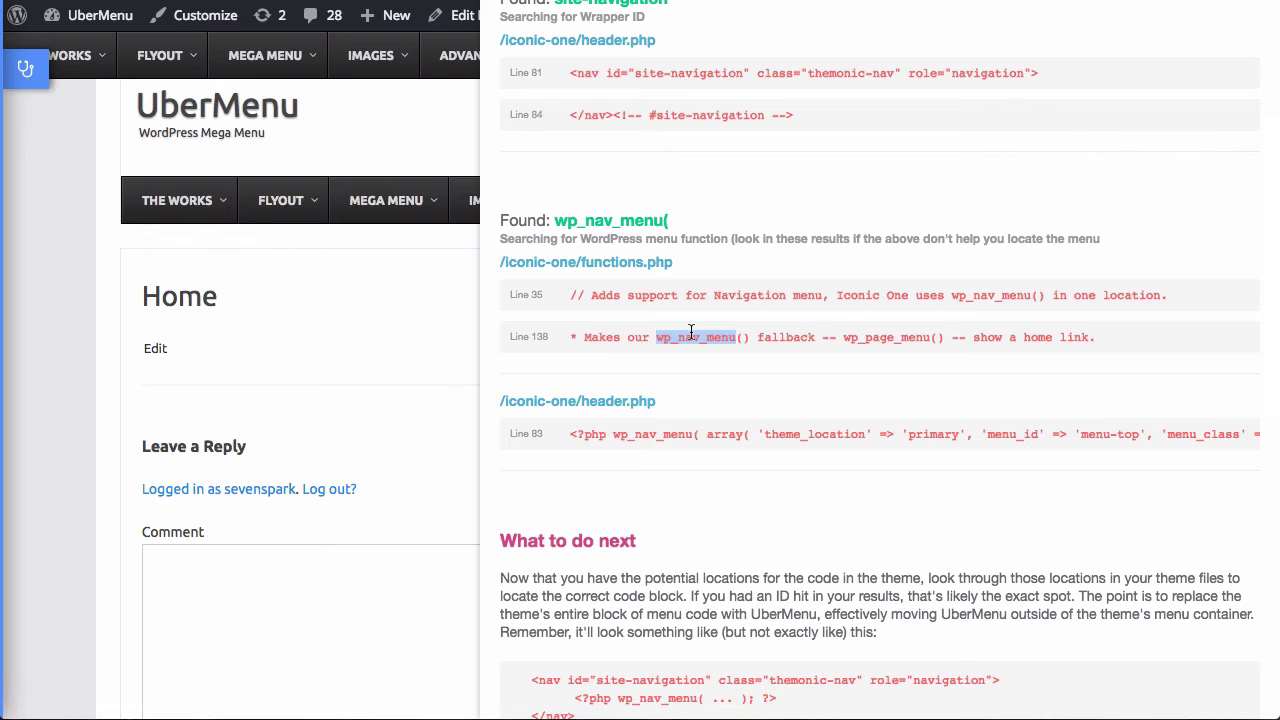
- Highlight the /iconic-one/header.php file path in the search results
scroll(565, 350, "down", 2)
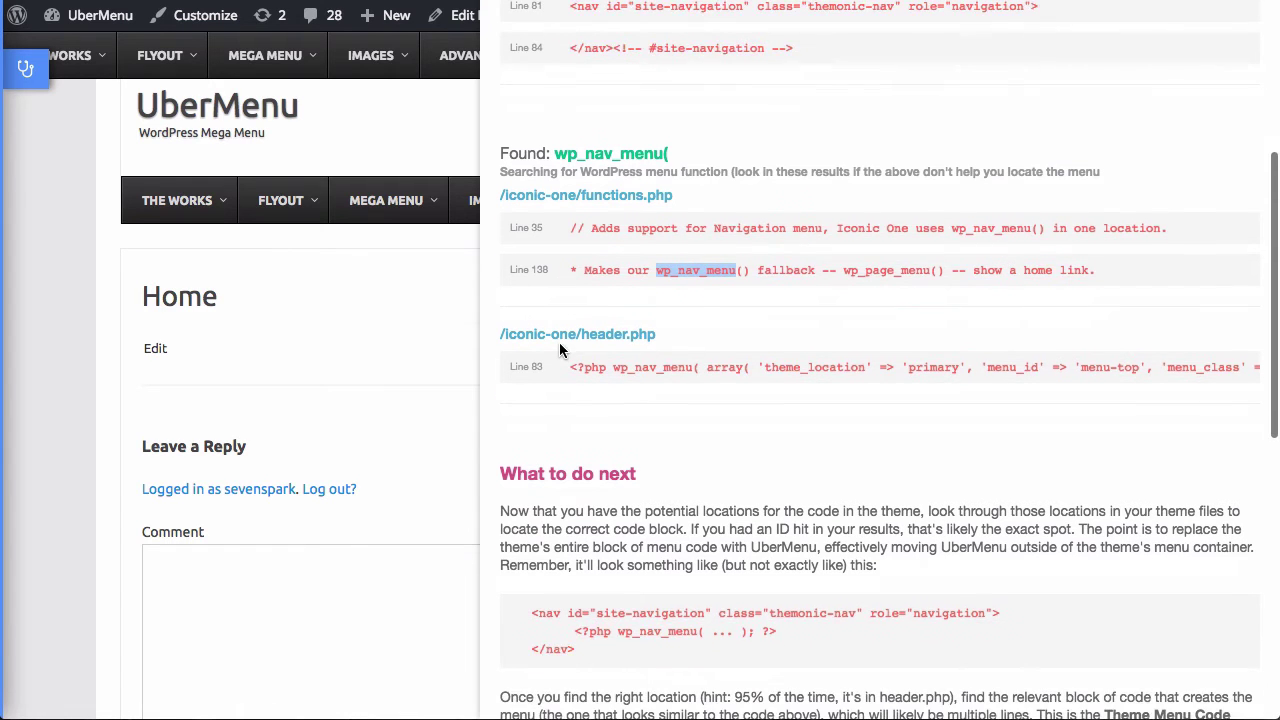
left_click_drag(502, 336, 946, 367)
scroll(536, 352, "up", 3)
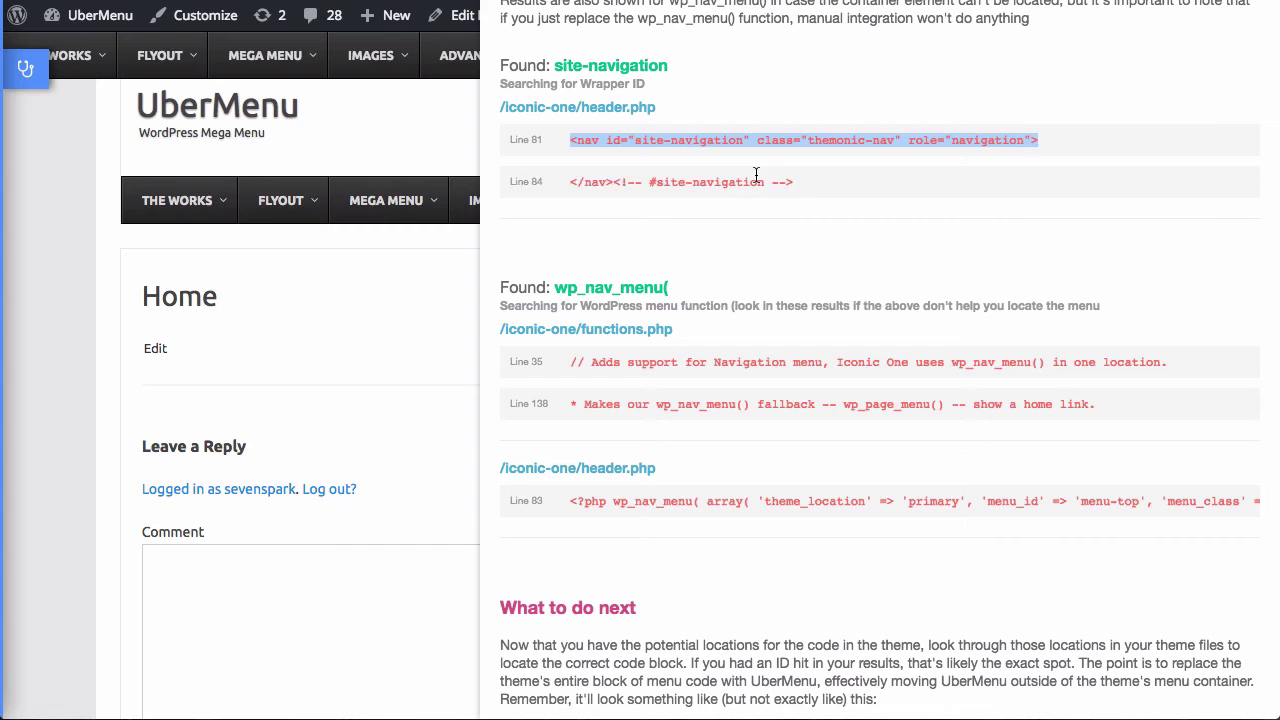
left_click_drag(756, 175, 815, 197)
left_click(806, 197)
scroll(778, 242, "down", 5)
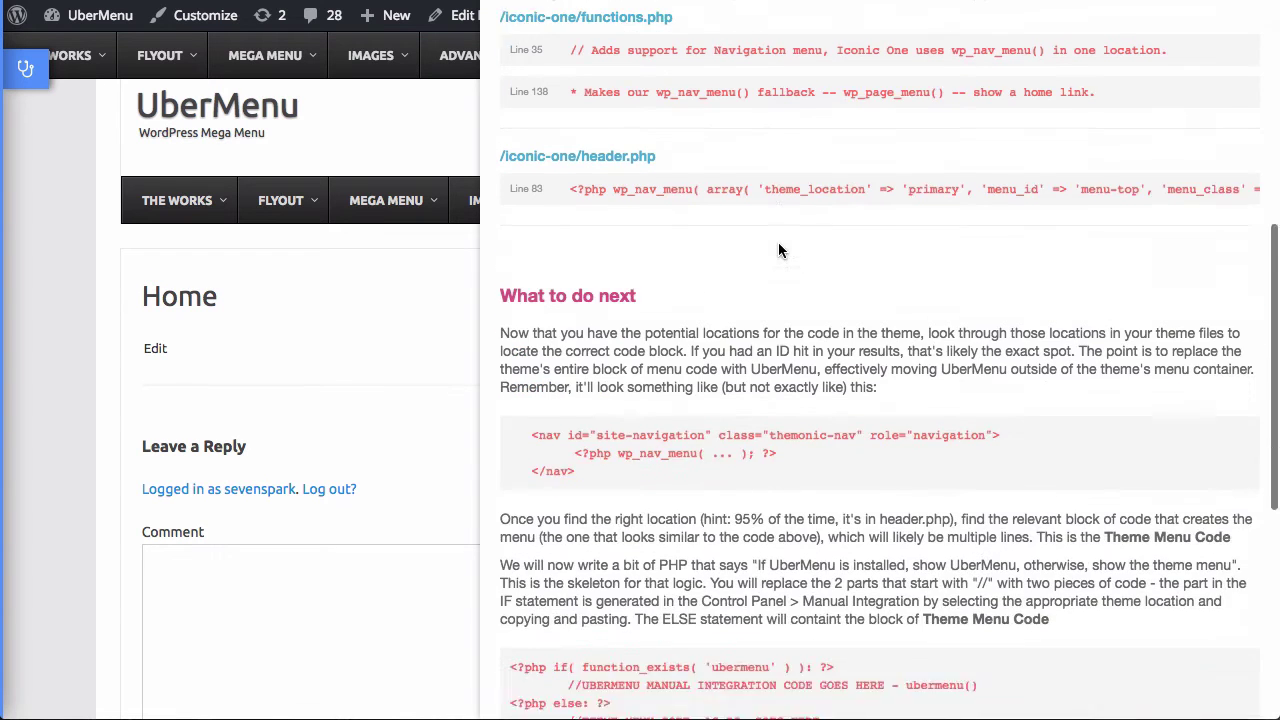
scroll(578, 256, "down", 3)
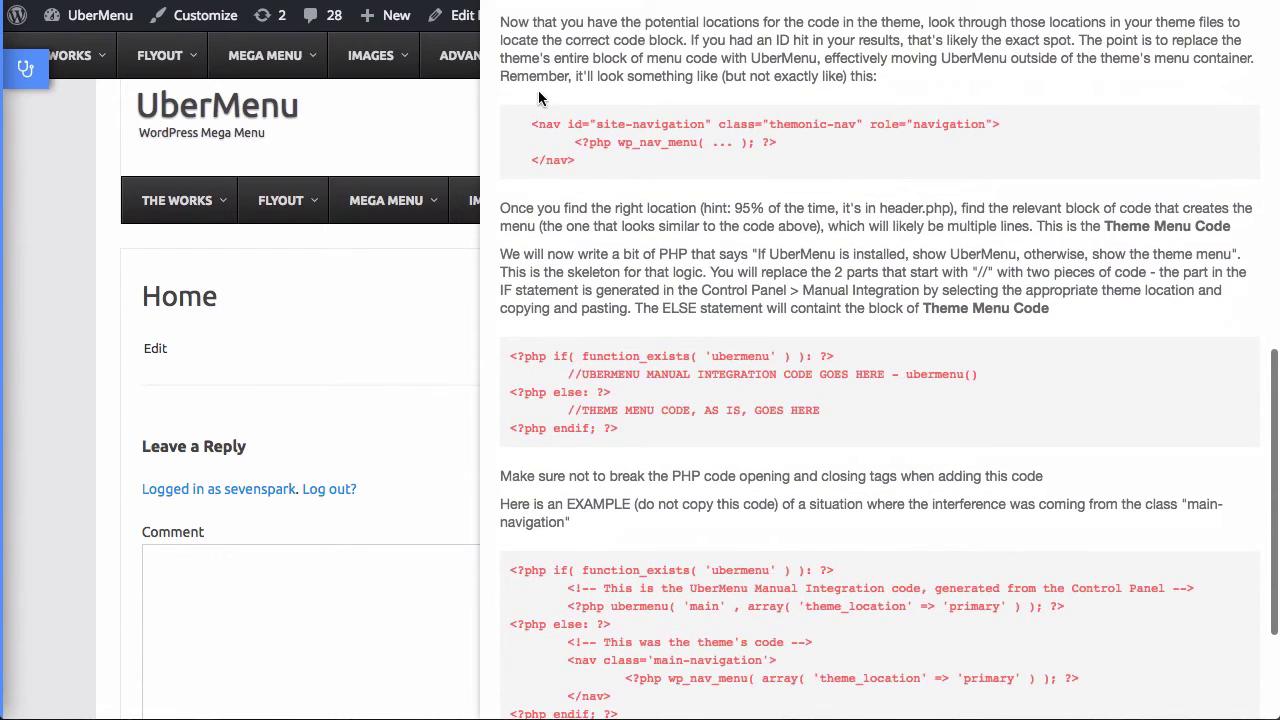
left_click_drag(520, 118, 580, 162)
left_click_drag(622, 430, 514, 356)
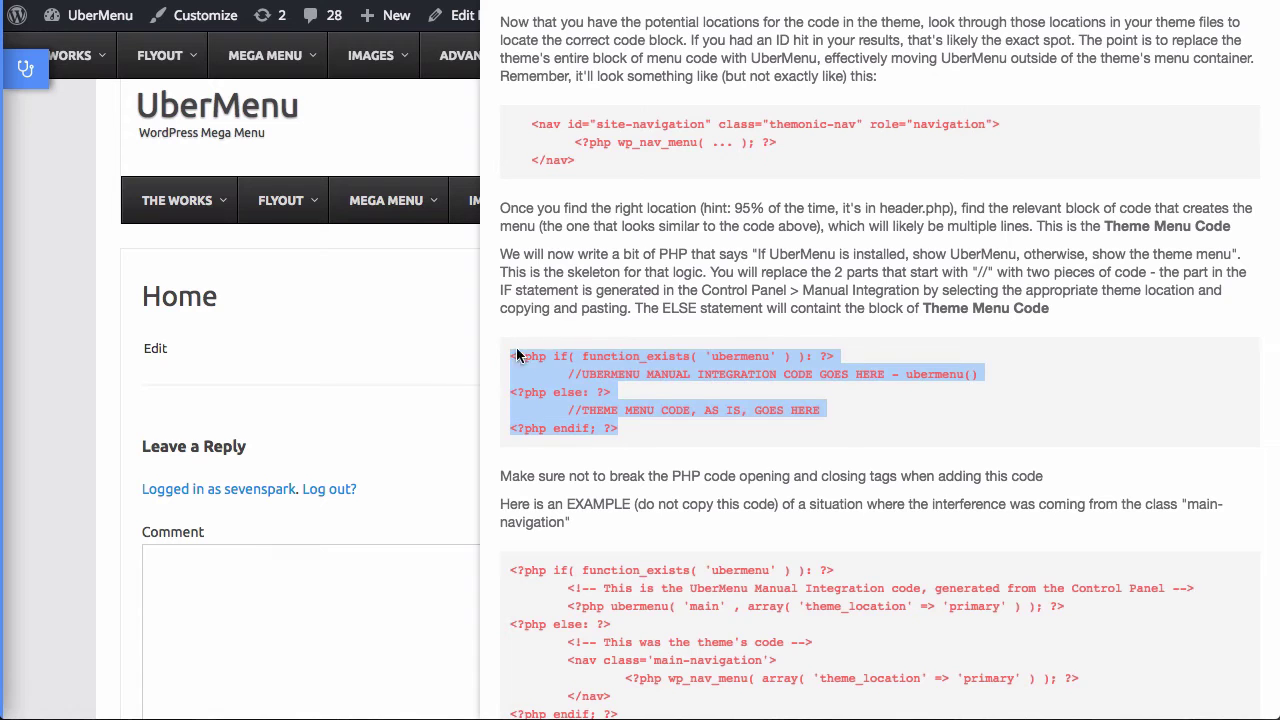
scroll(634, 361, "down", 3)
left_click_drag(641, 527, 542, 372)
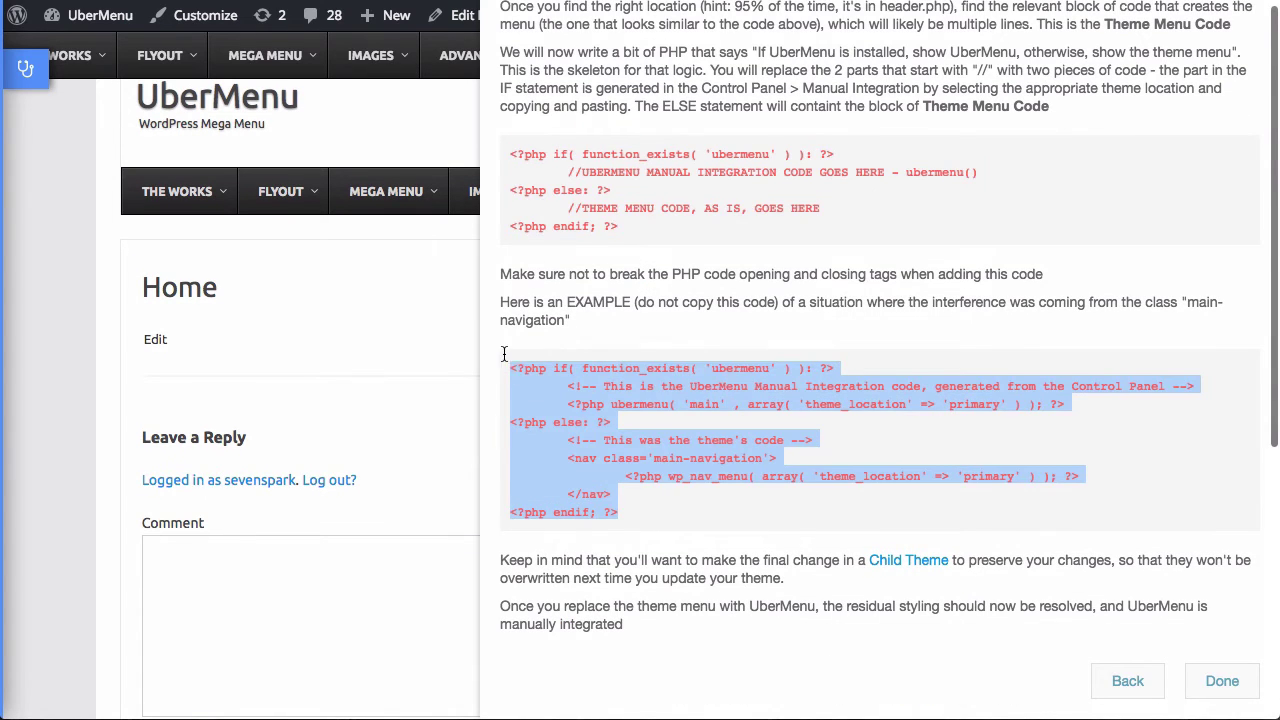
scroll(700, 455, "up", 10)
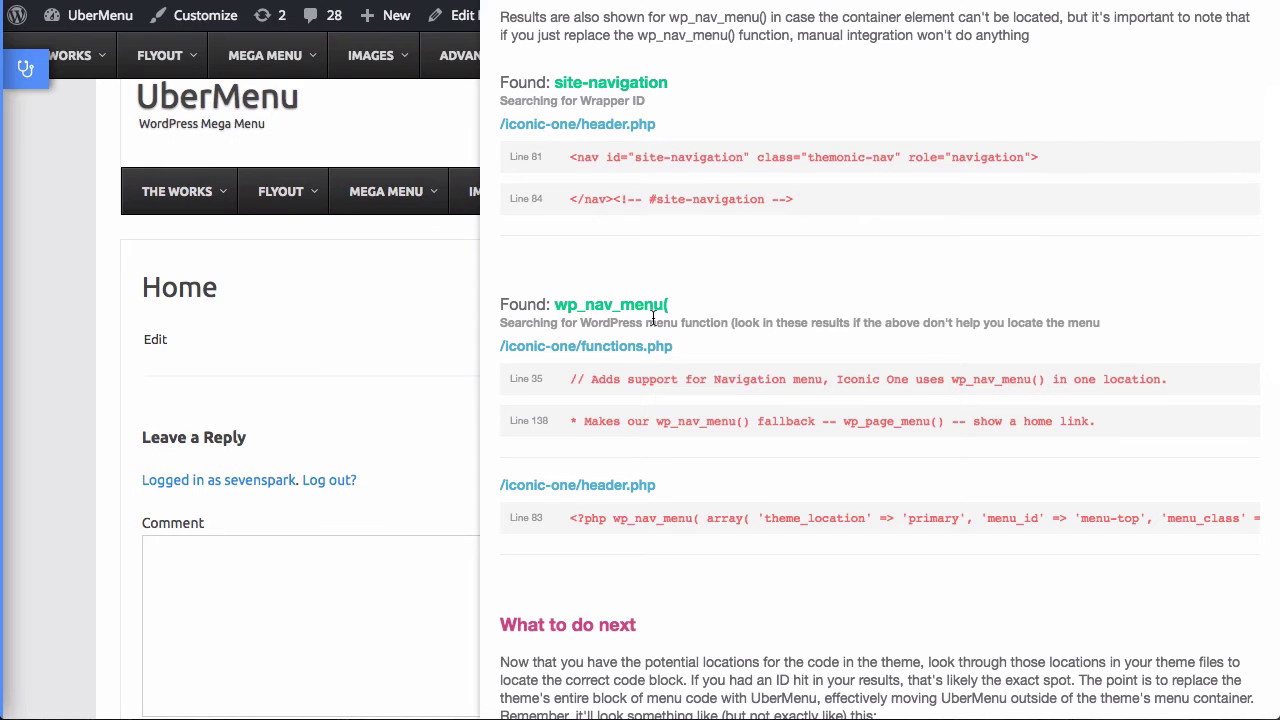
scroll(670, 320, "up", 2)
key("ctrl+a")
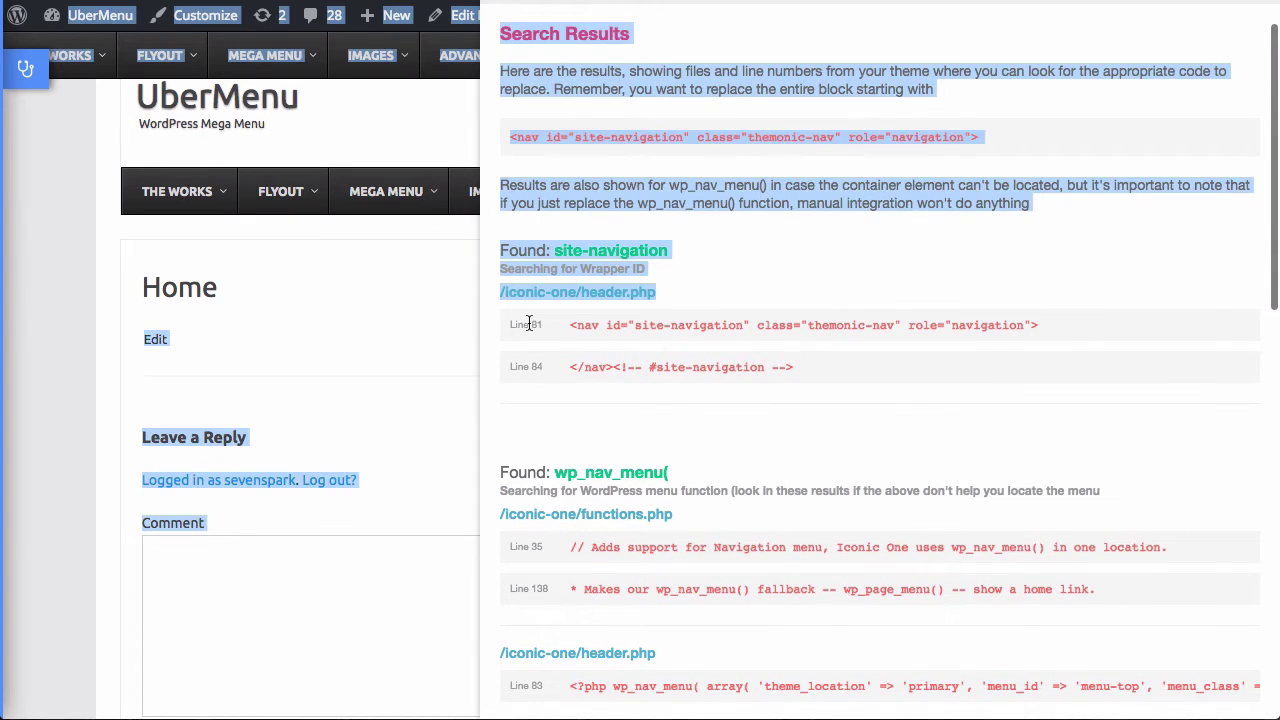
- Open header.php from the iconic-one theme folder in the Sublime Text sidebar
left_click(574, 322)
key("super+Tab")
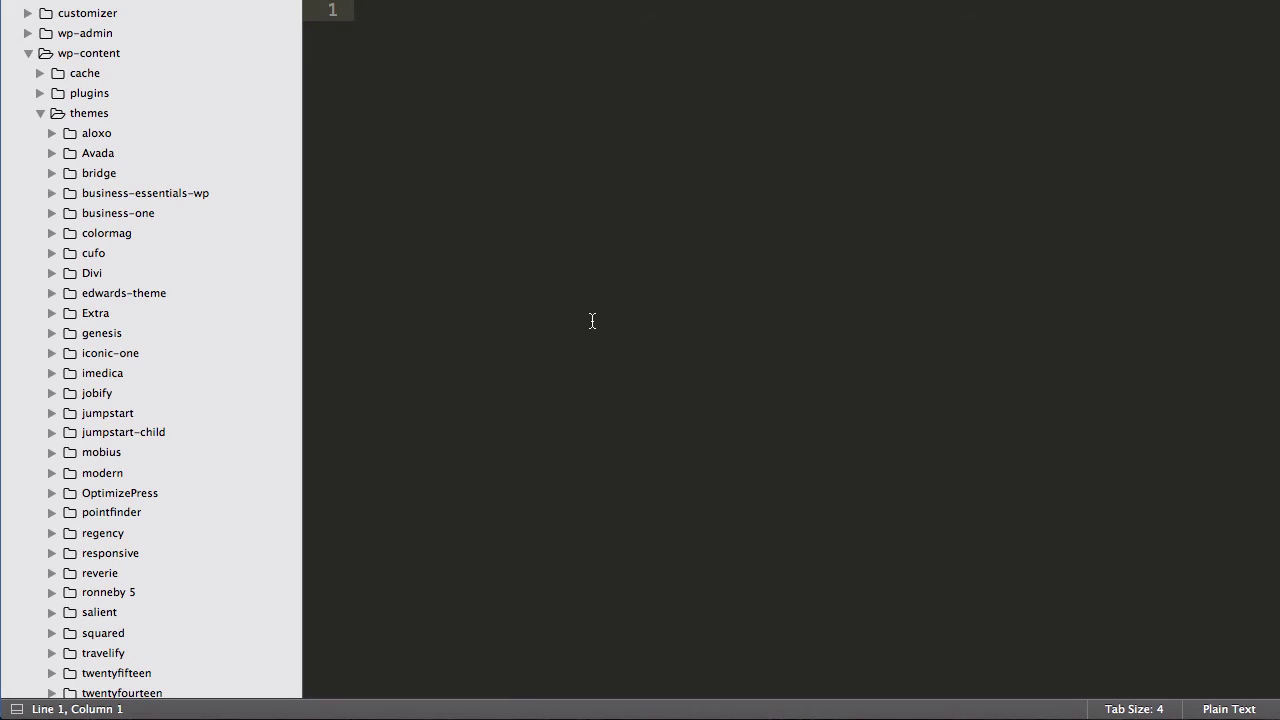
scroll(100, 120, "down", 5)
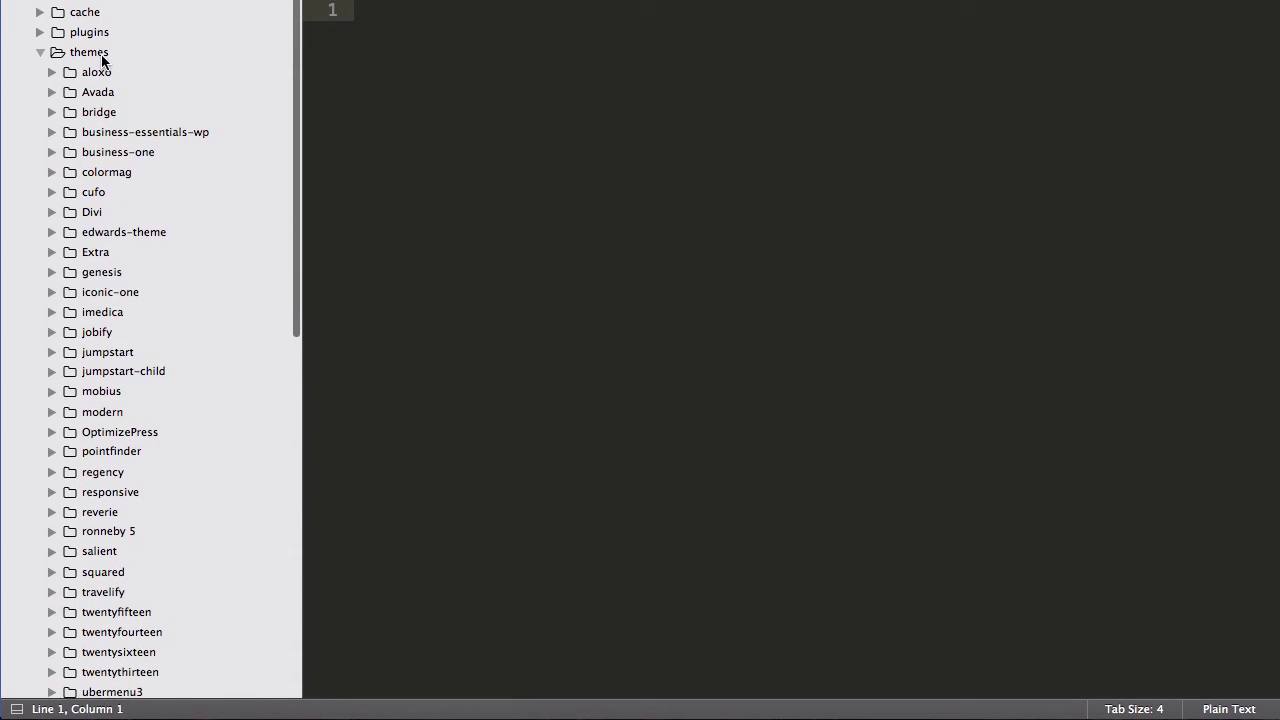
scroll(96, 65, "down", 2)
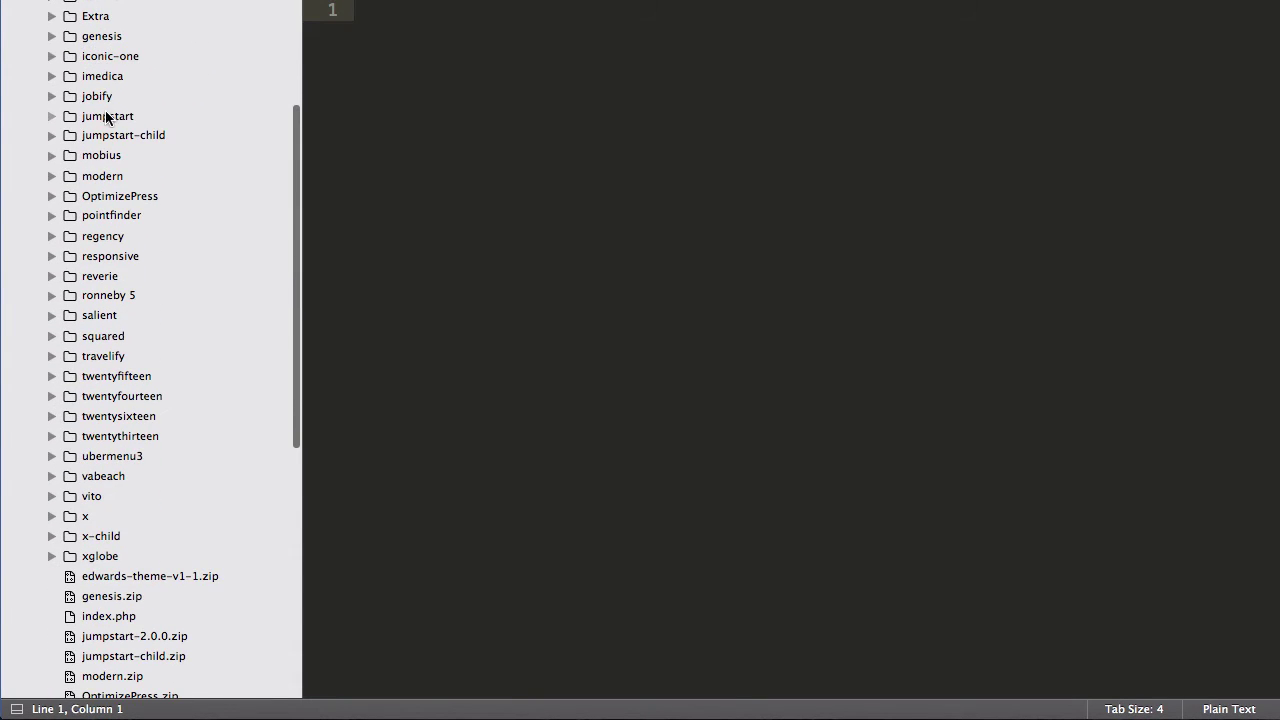
left_click(115, 58)
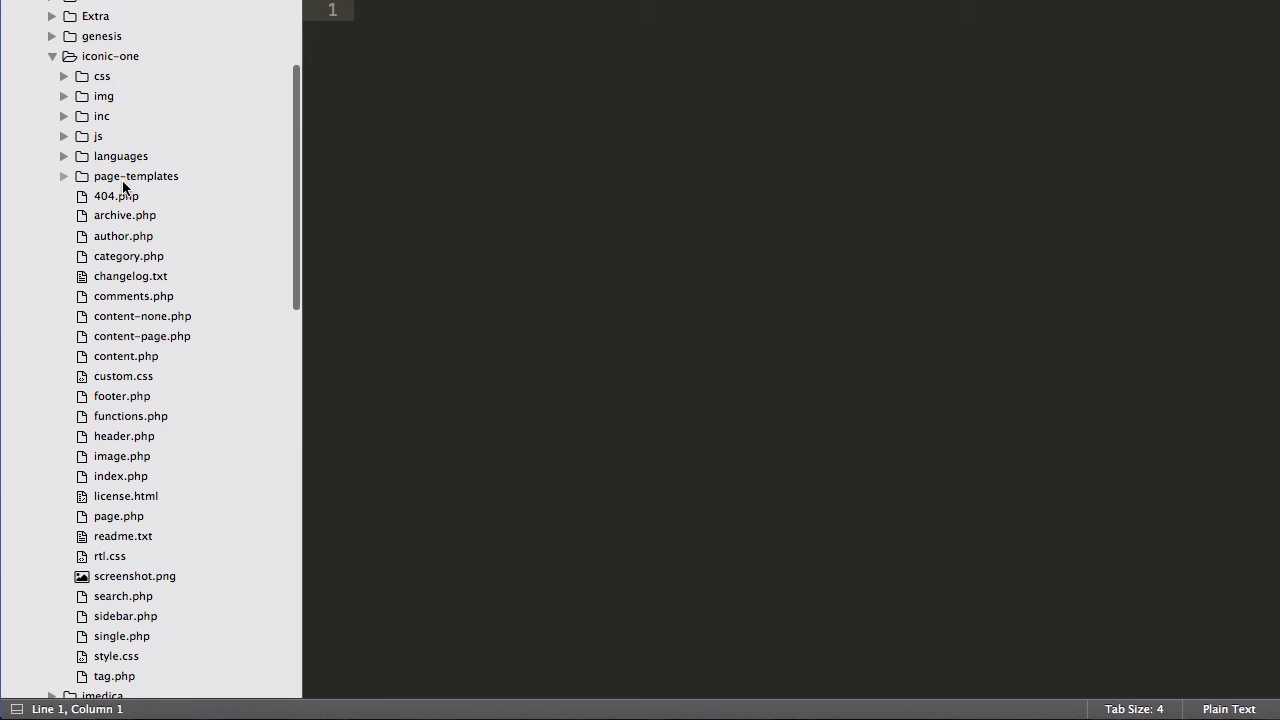
scroll(150, 188, "down", 2)
scroll(110, 80, "up", 4)
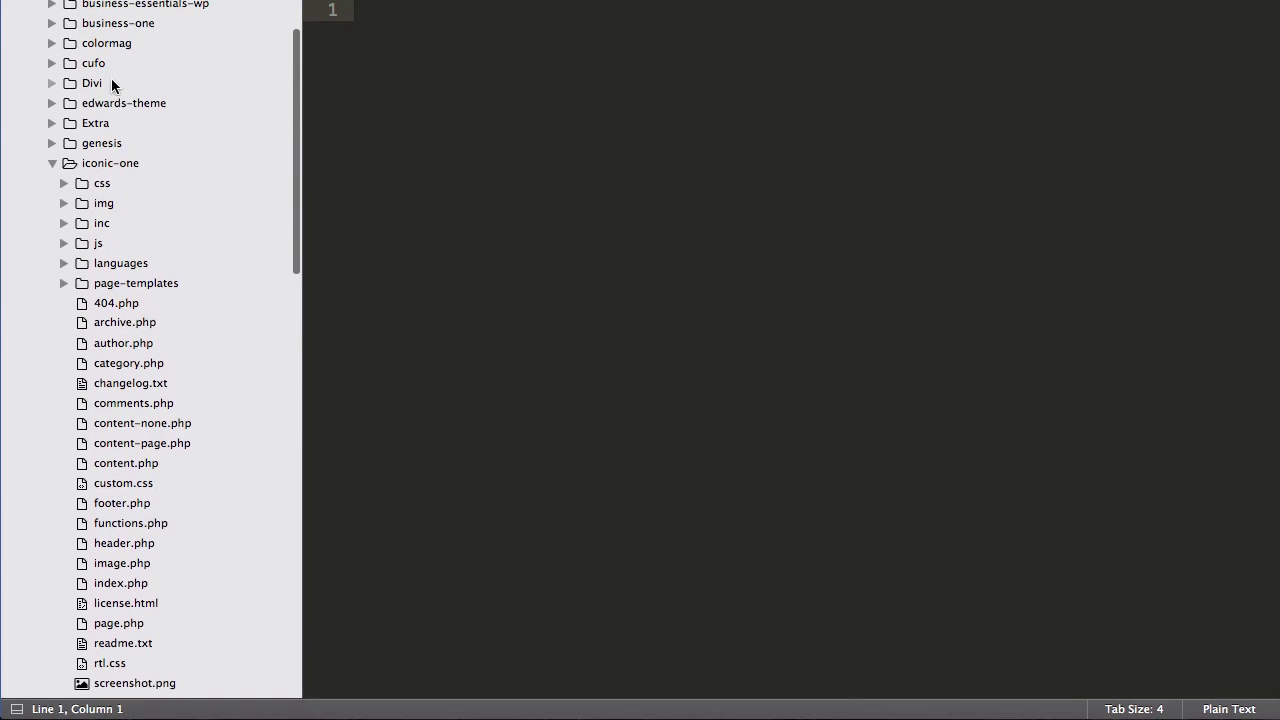
scroll(114, 90, "down", 6)
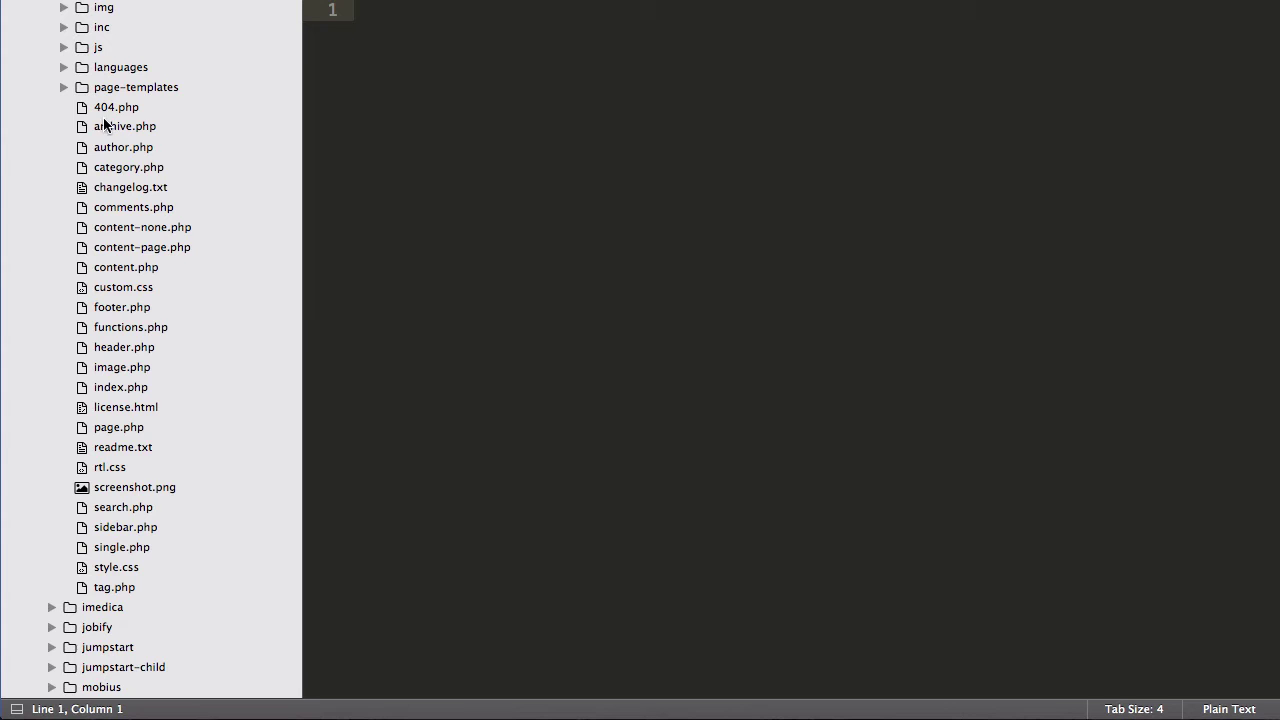
left_click(122, 349)
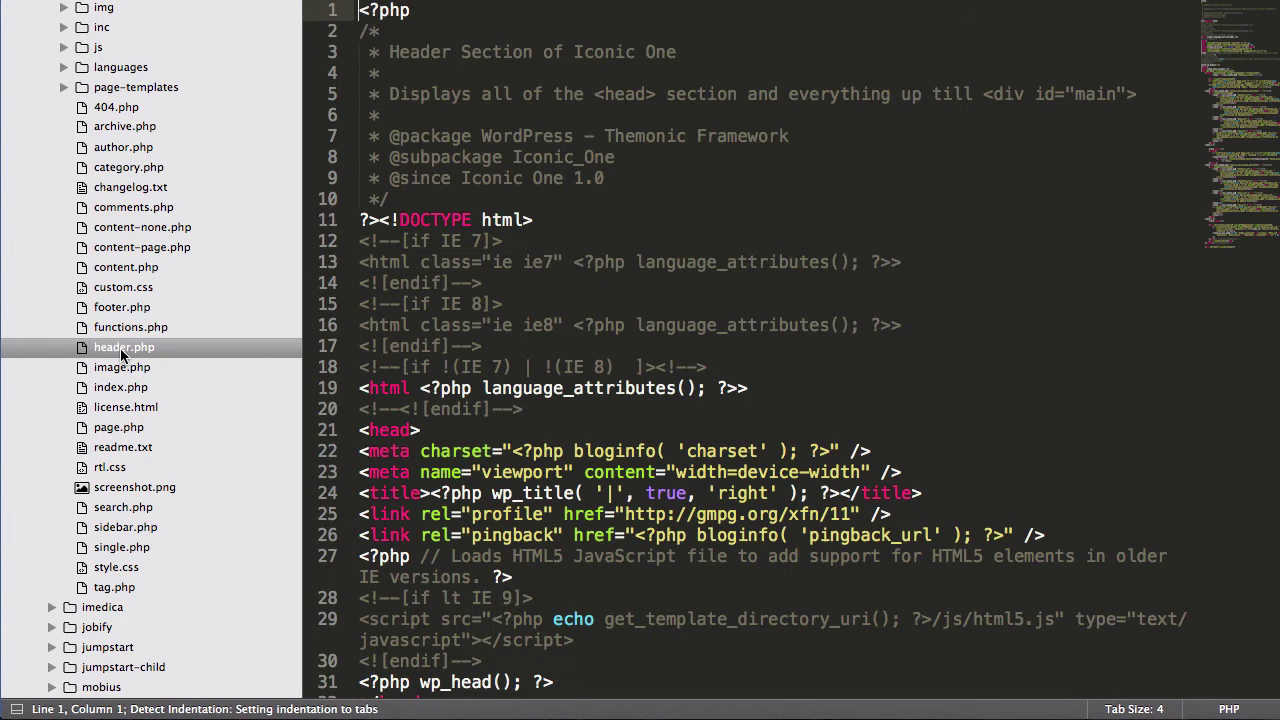
- Locate the site-navigation nav block on lines 81–84 and put the caret on blank line 80
left_click(521, 242)
scroll(521, 242, "down", 15)
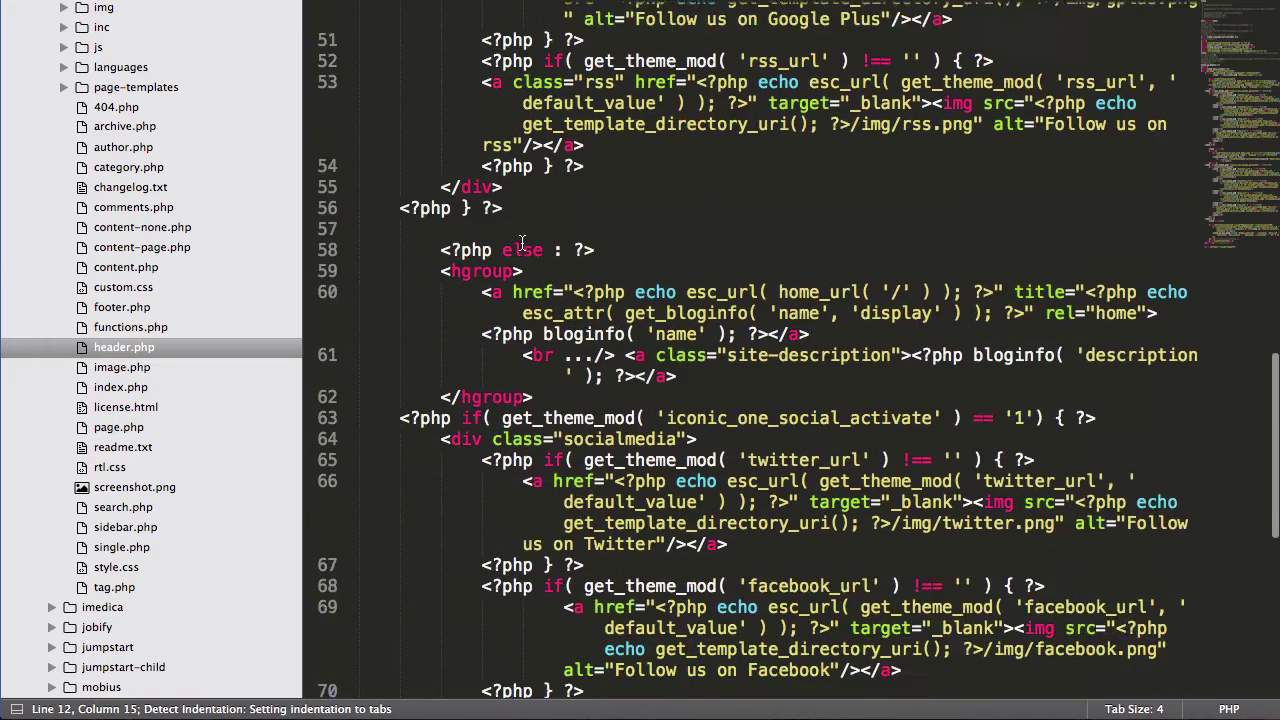
scroll(521, 242, "down", 6)
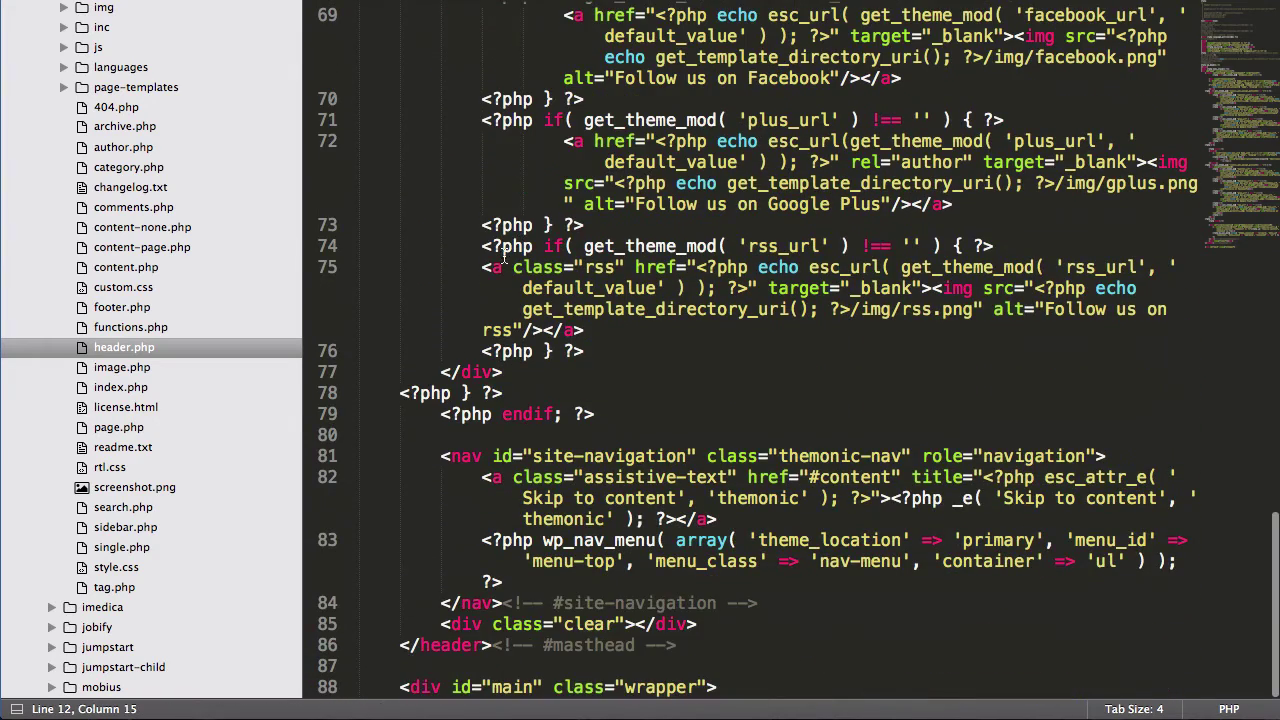
left_click(440, 456)
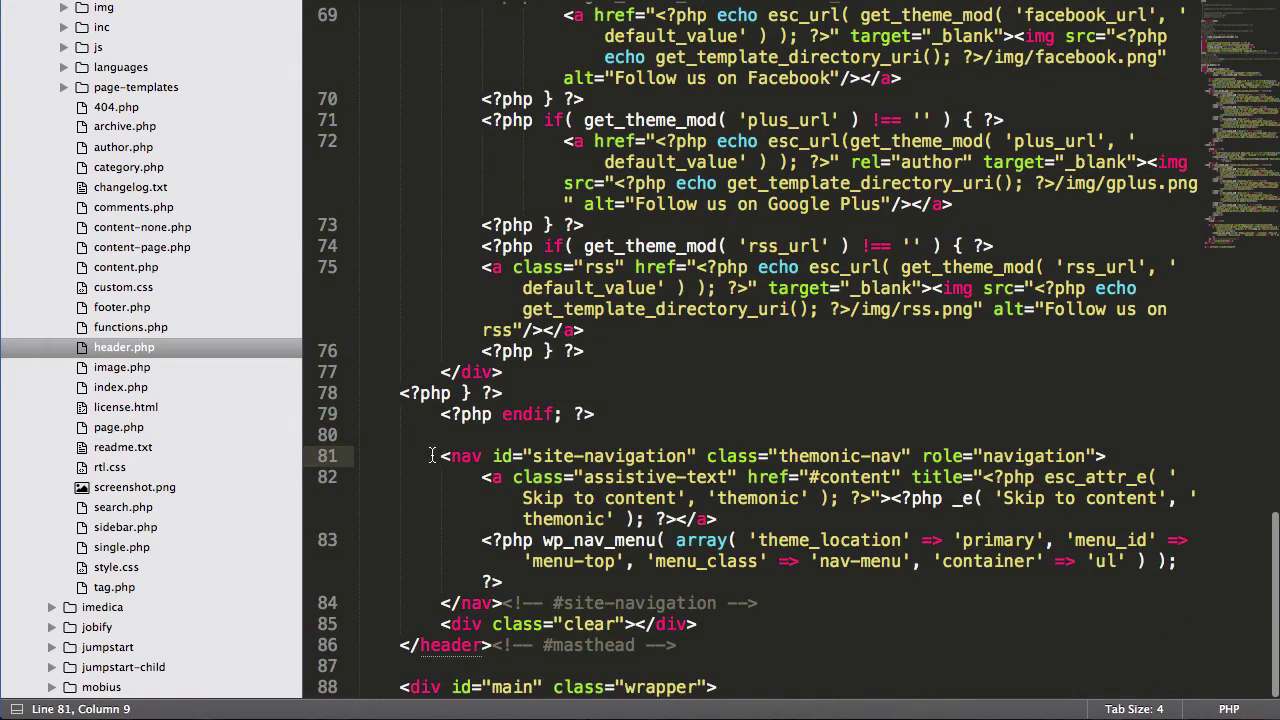
left_click_drag(440, 458, 783, 606)
left_click(440, 456)
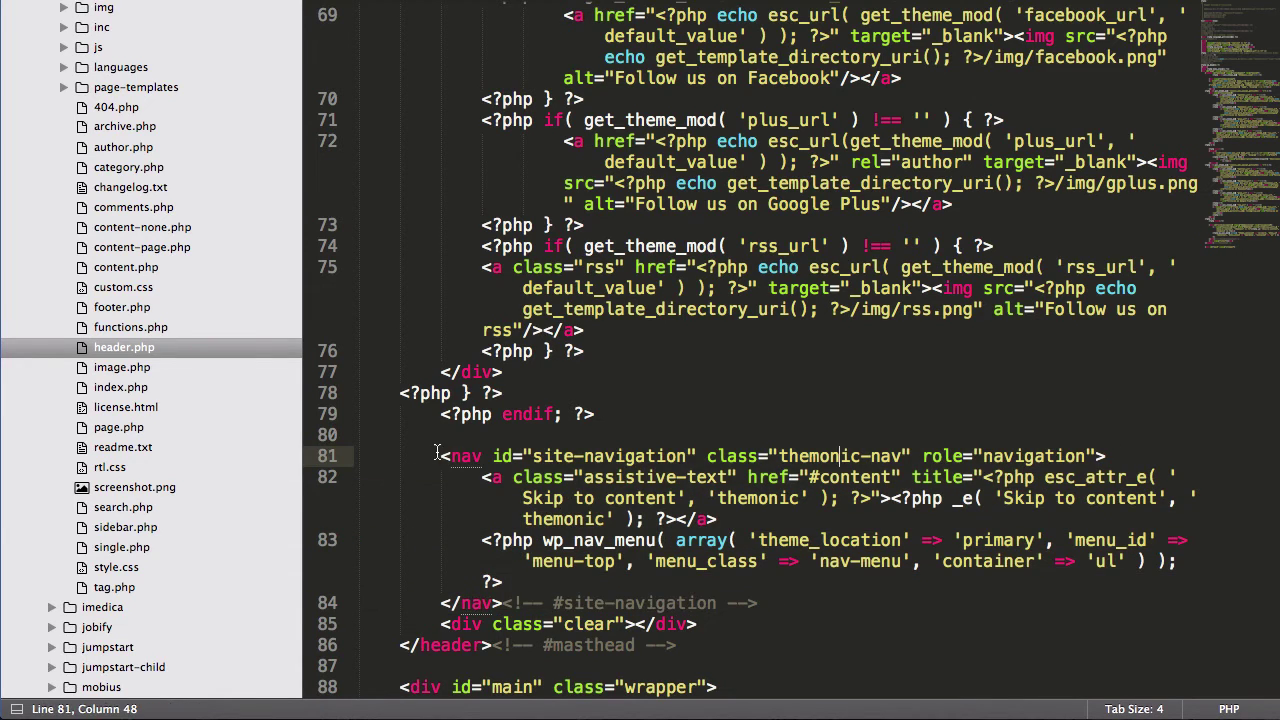
left_click_drag(440, 456, 1108, 456)
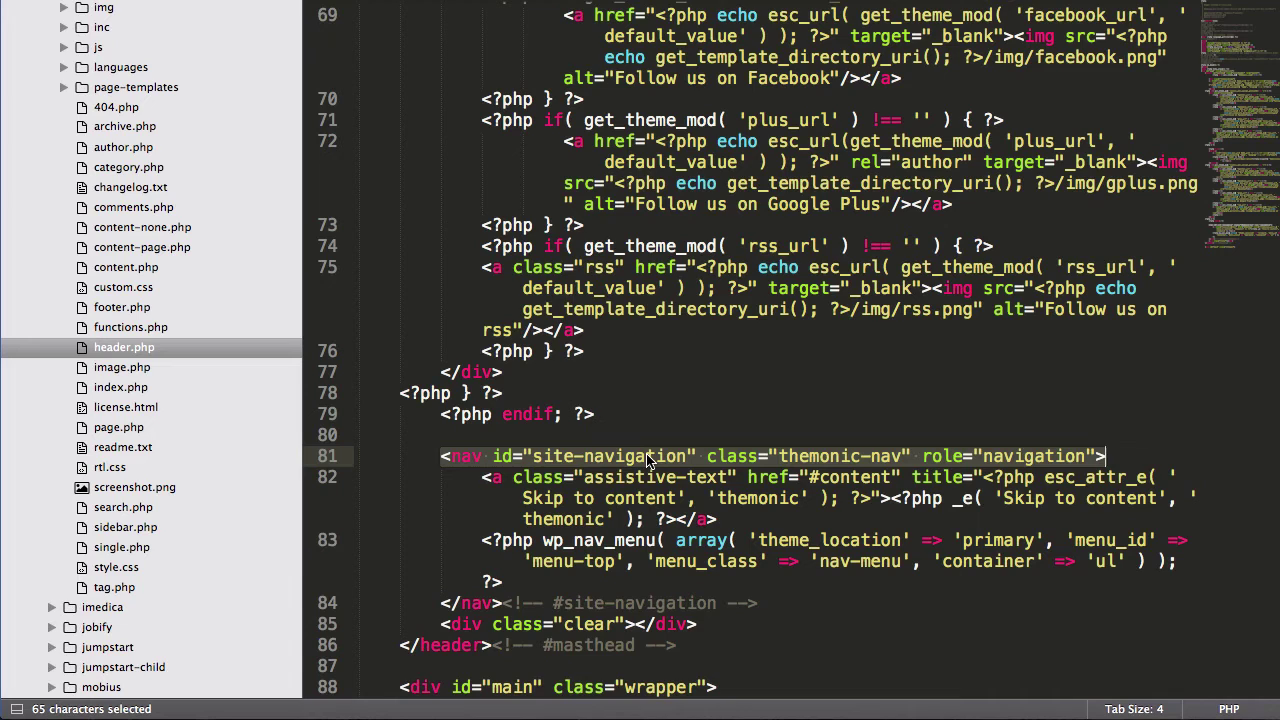
left_click(570, 440)
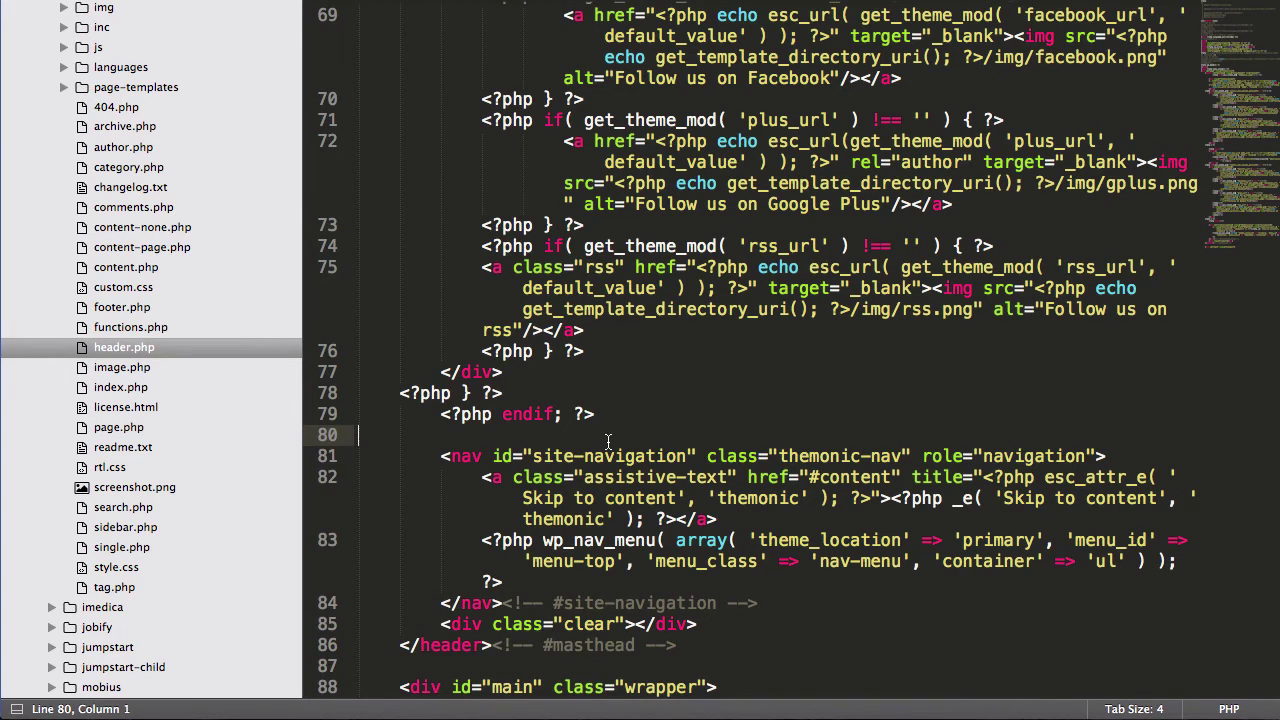
- Copy the five-line ubermenu if/else template from the docs and paste it above the nav block
key("super+Tab")
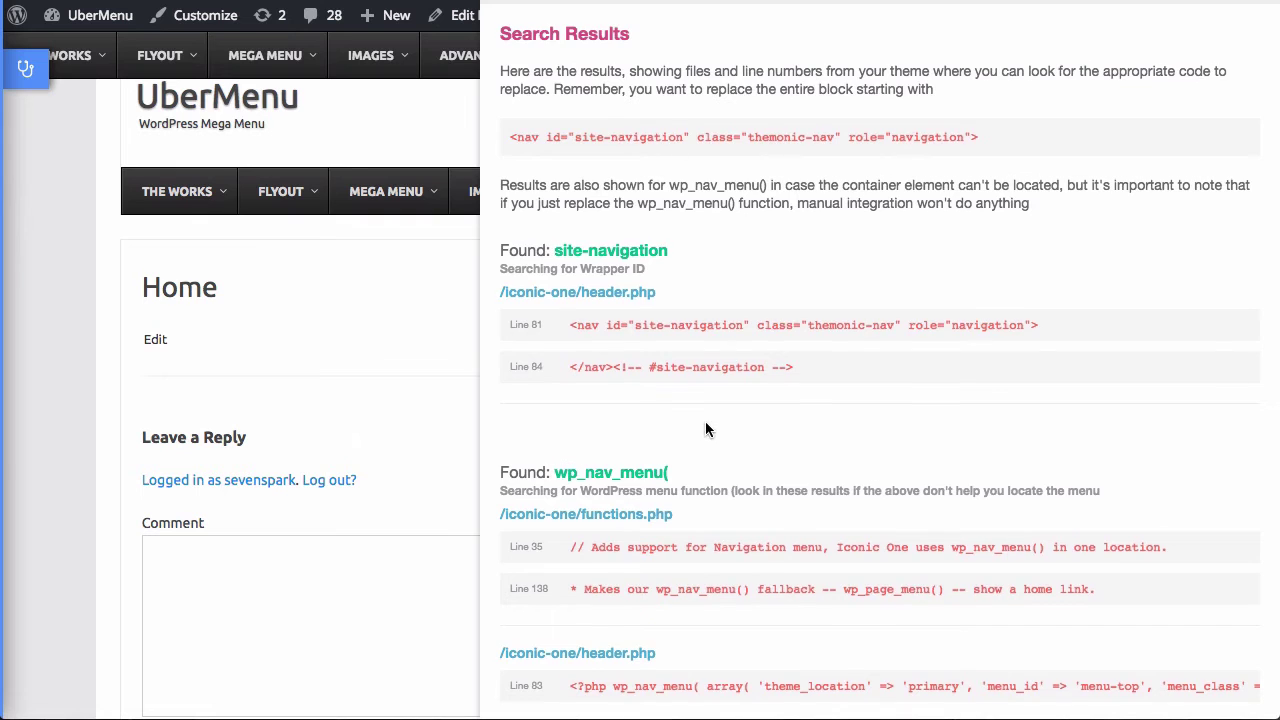
scroll(705, 421, "down", 10)
scroll(695, 415, "up", 3)
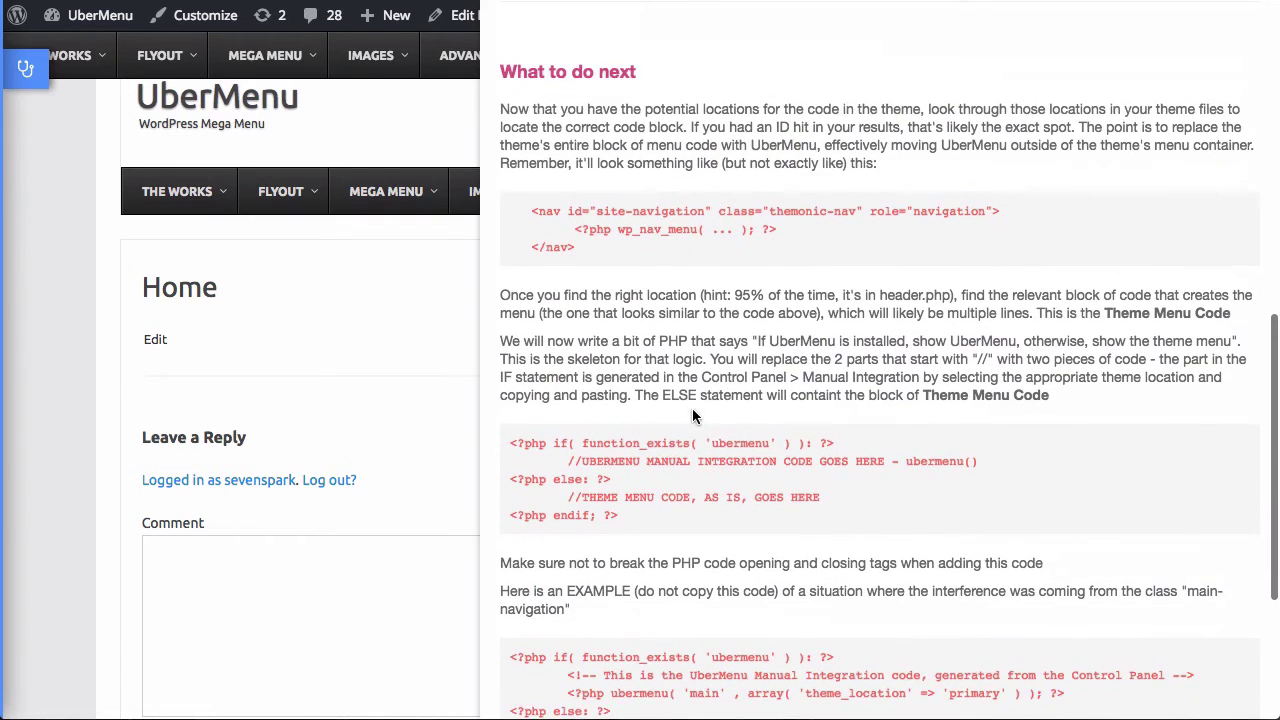
left_click_drag(662, 518, 505, 441)
key("super+c")
key("super+Tab")
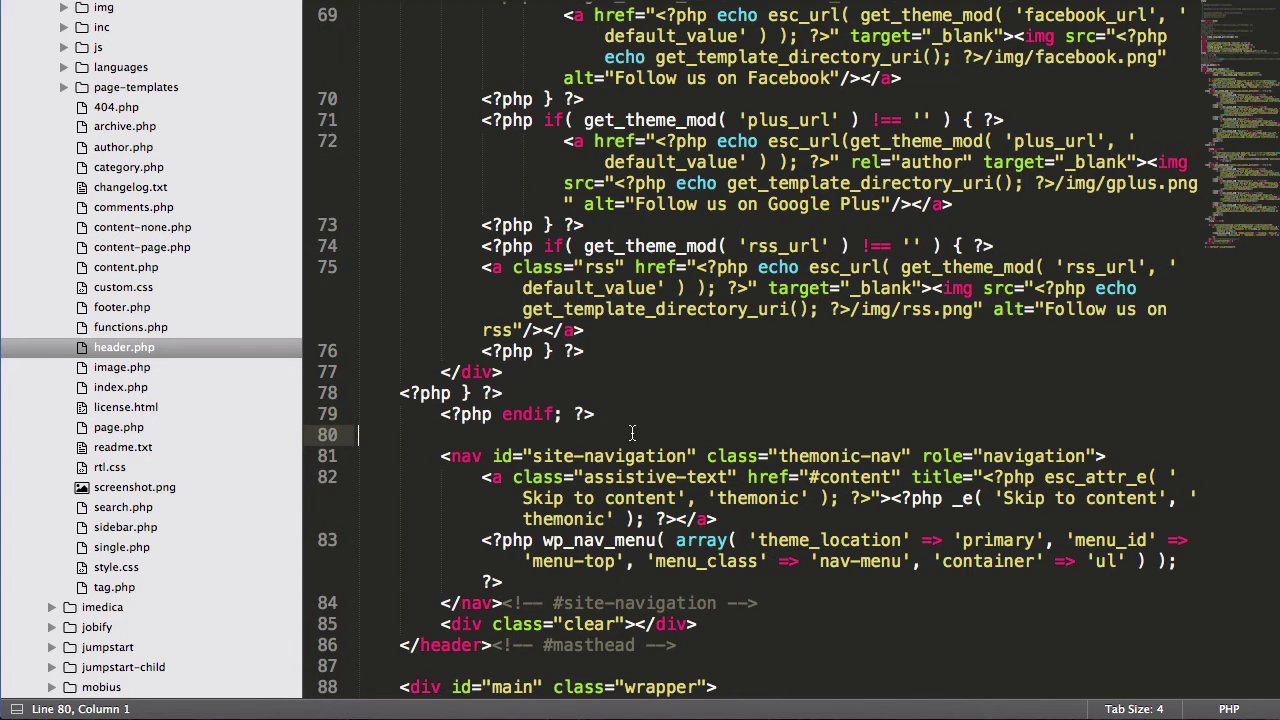
key("Up")
key("super+v")
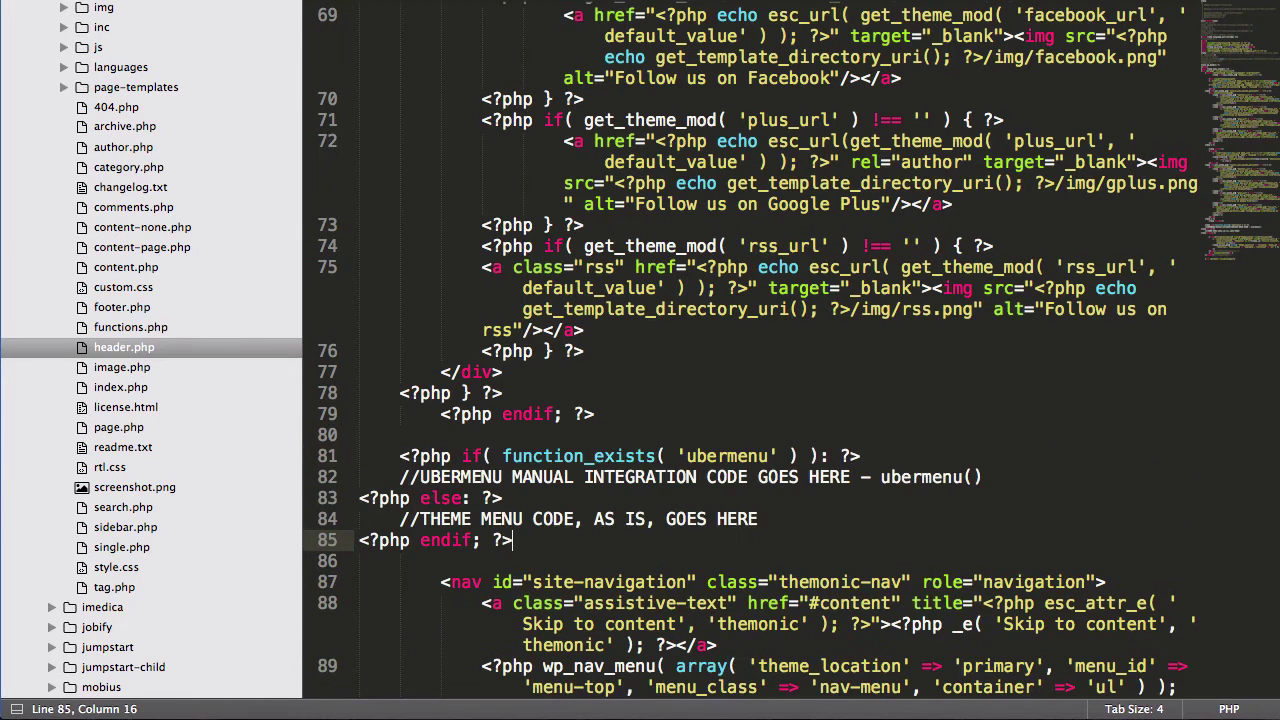
- Indent the pasted if/else block and the lines inside it
left_click(397, 456, "shift")
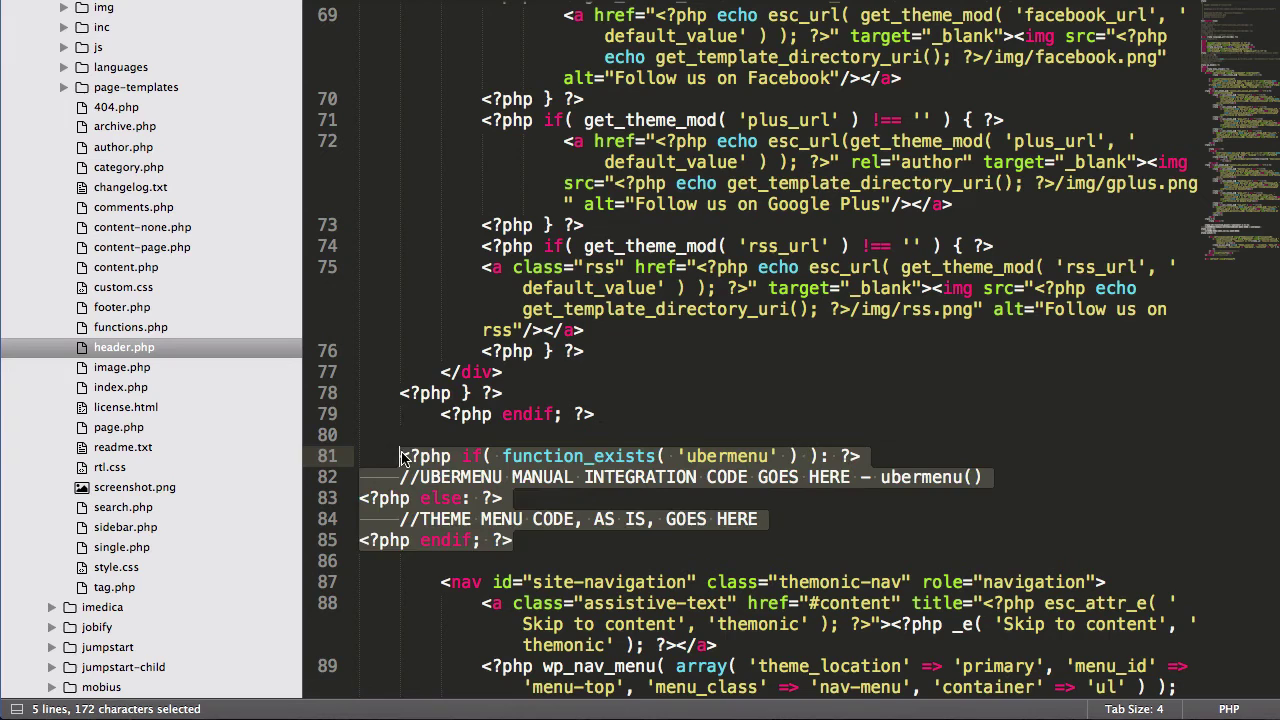
key("Tab")
left_click(585, 540)
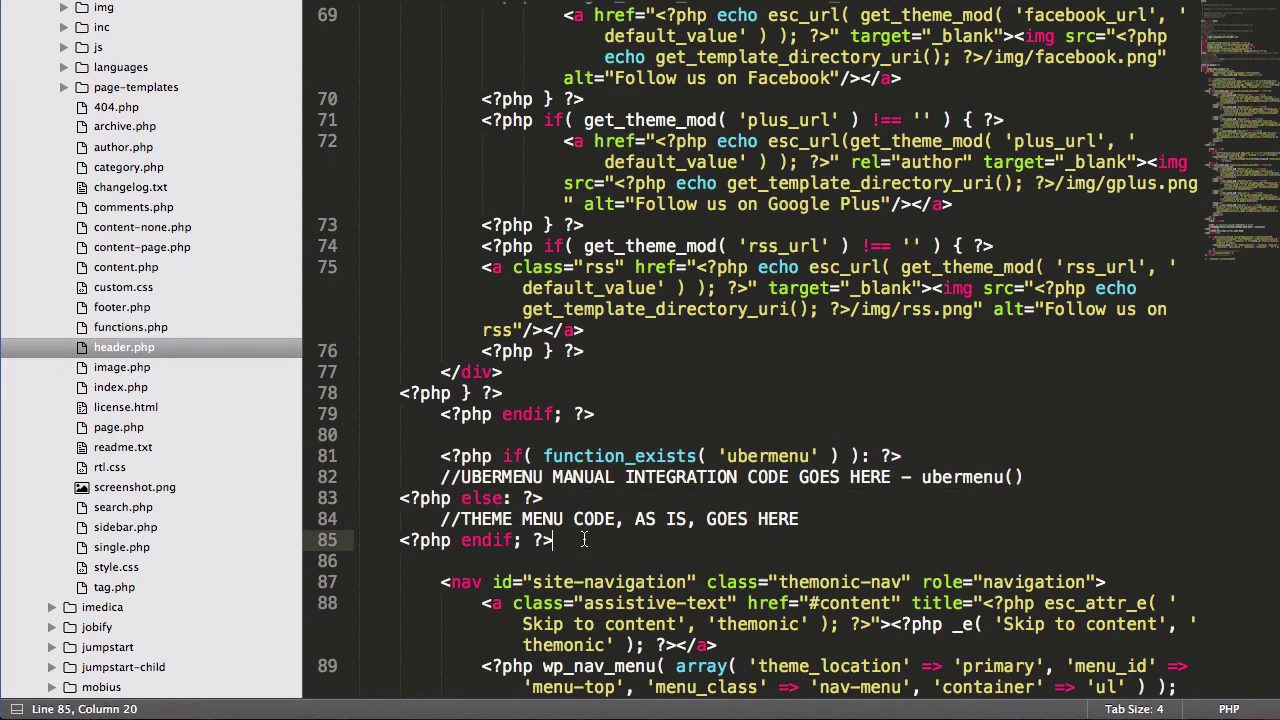
left_click_drag(550, 540, 440, 477)
key("Tab")
left_click(676, 477)
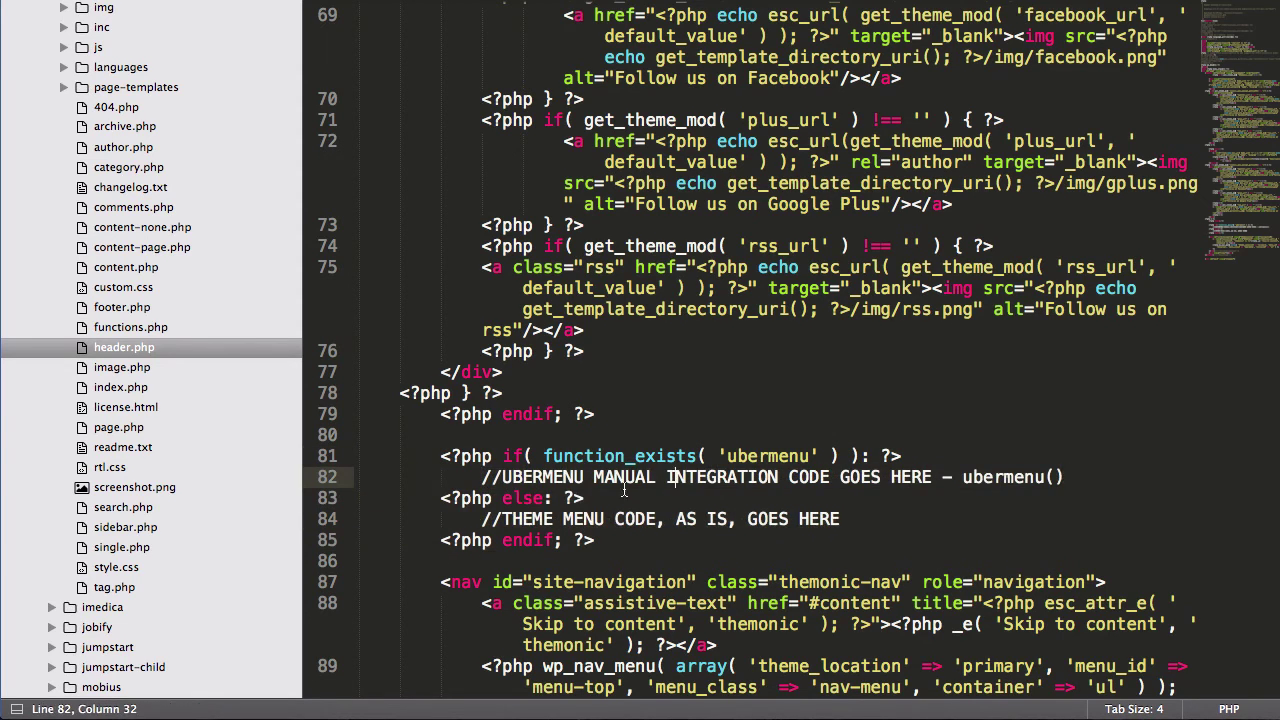
- Delete the THEME MENU CODE placeholder comment from the template
scroll(533, 492, "down", 2)
scroll(533, 492, "down", 1)
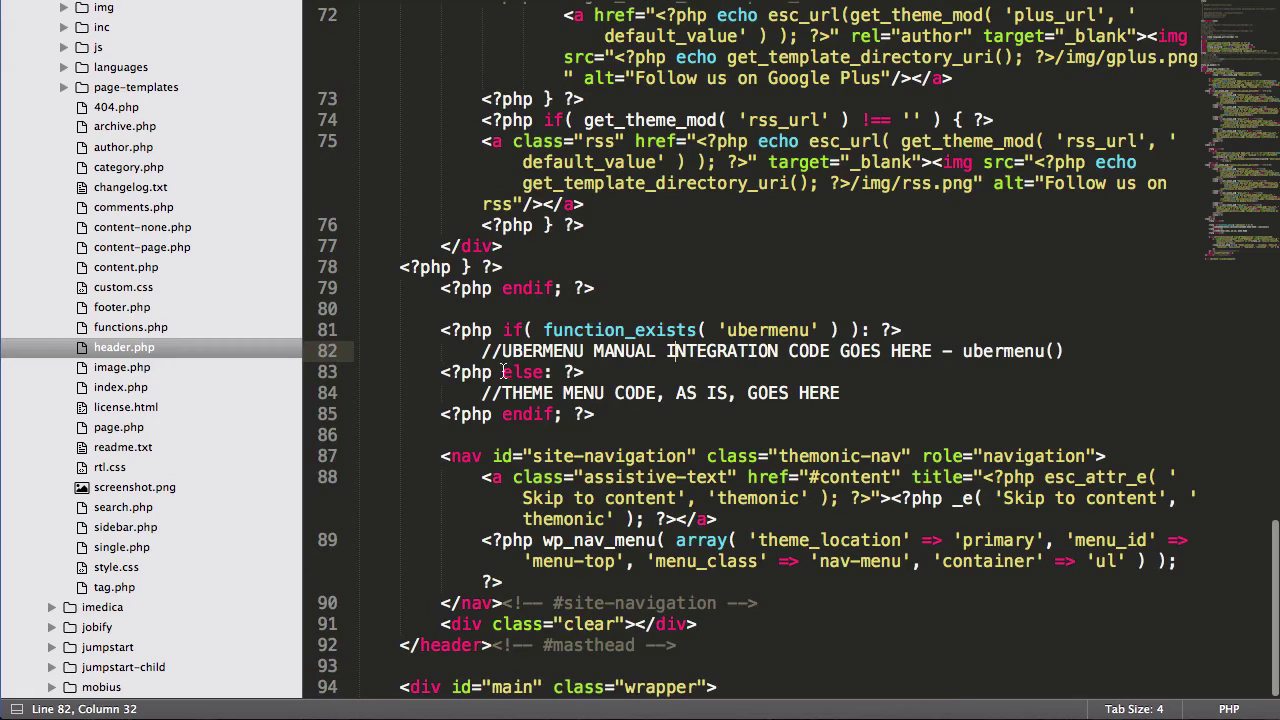
left_click_drag(485, 393, 960, 395)
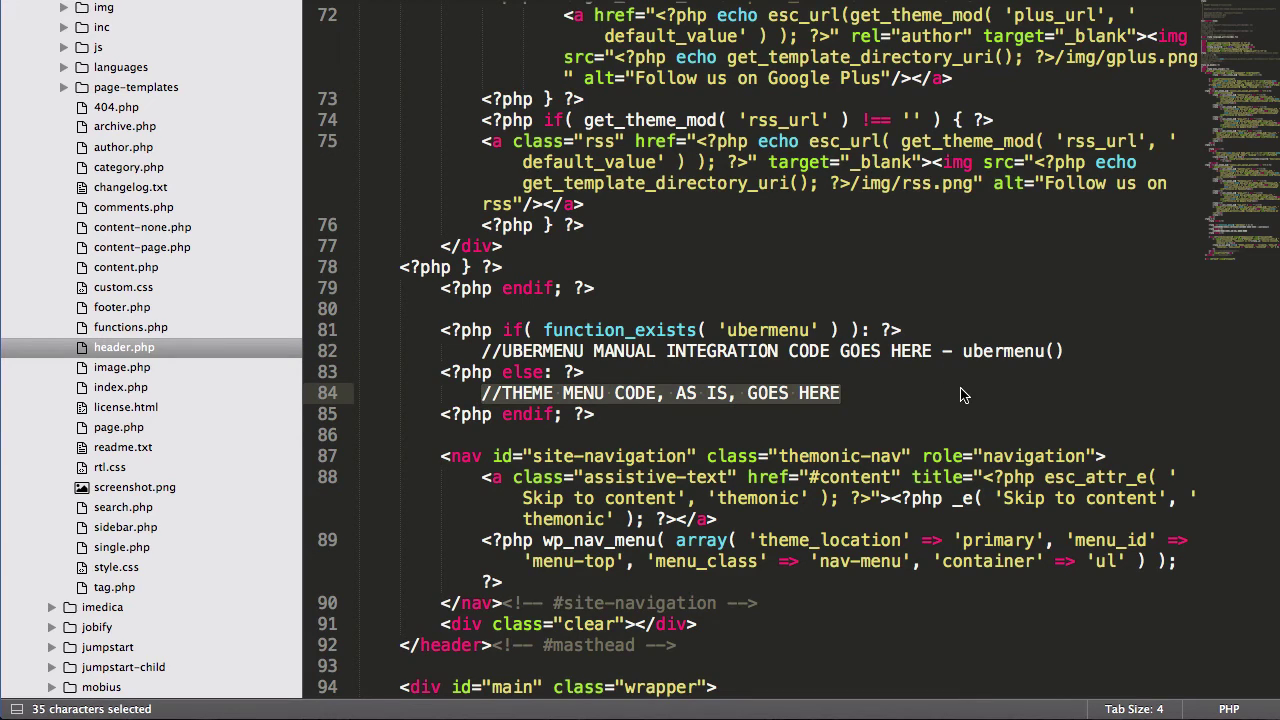
key("BackSpace")
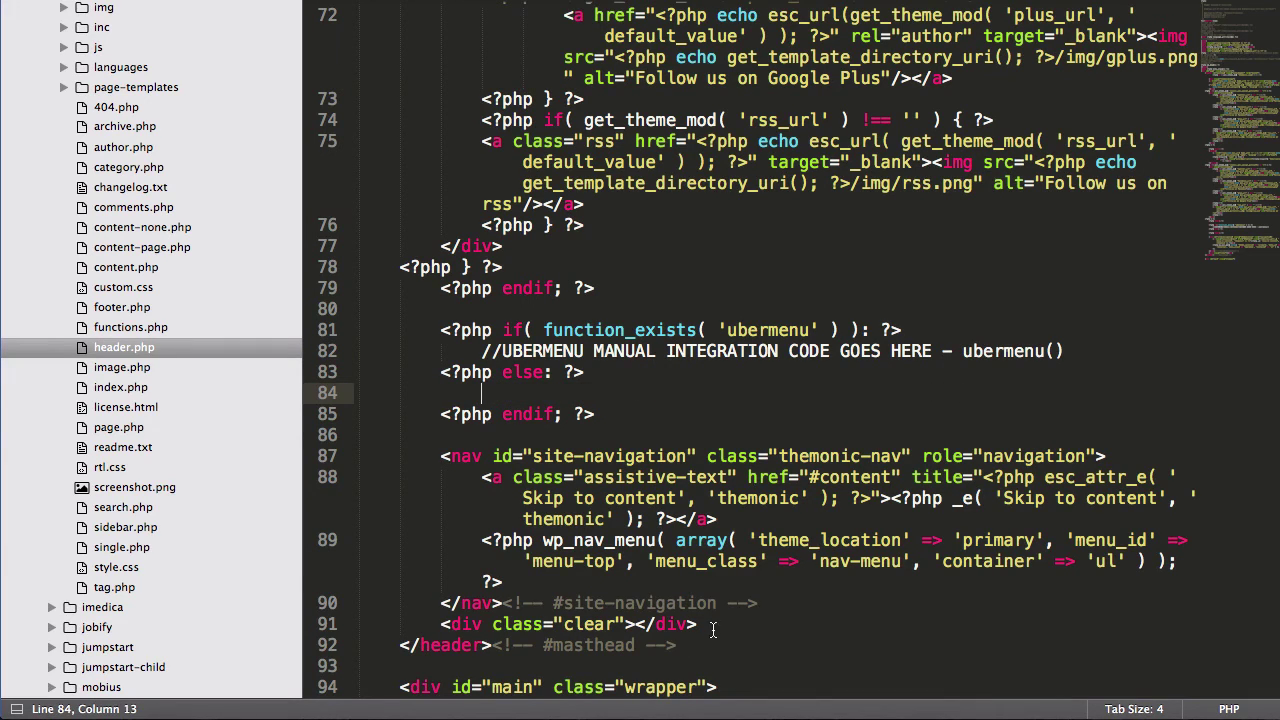
- Move the site-navigation nav block into the else branch and indent it one level
left_click_drag(760, 604, 447, 456)
key("ctrl+x")
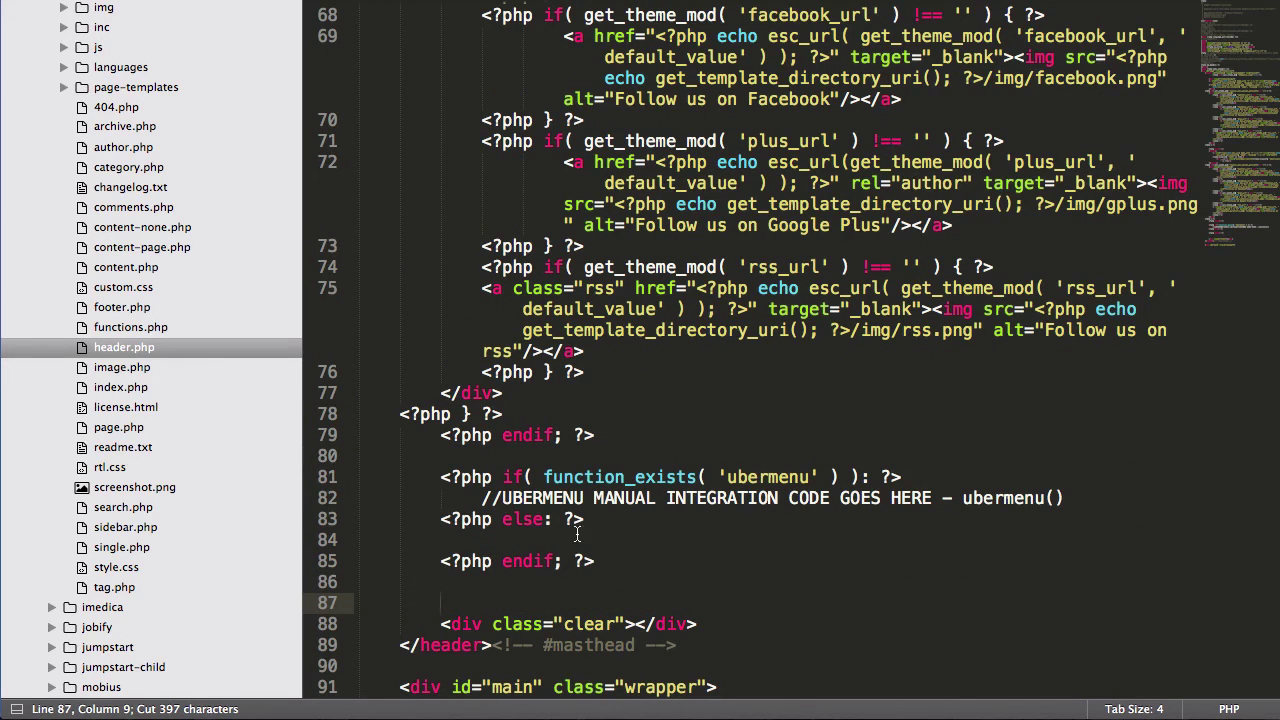
left_click(575, 540)
key("Tab")
key("super+v")
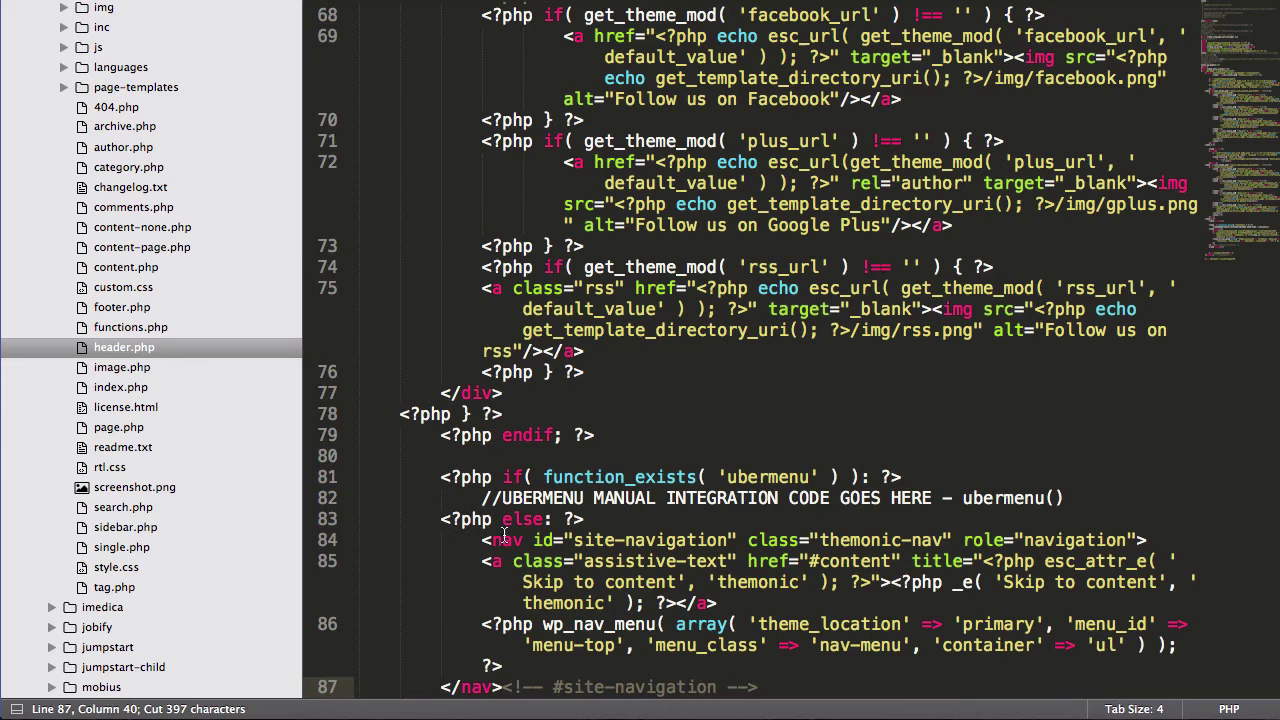
left_click(481, 561, "shift")
key("Tab")
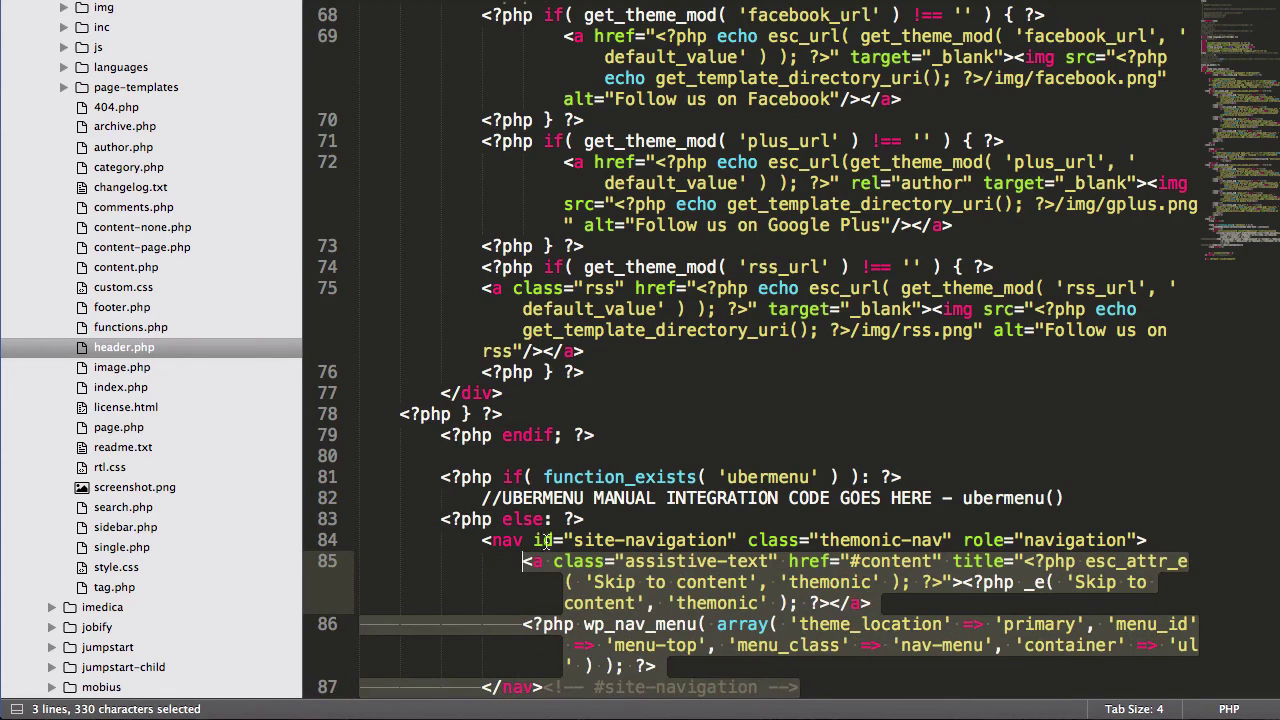
scroll(545, 540, "down", 3)
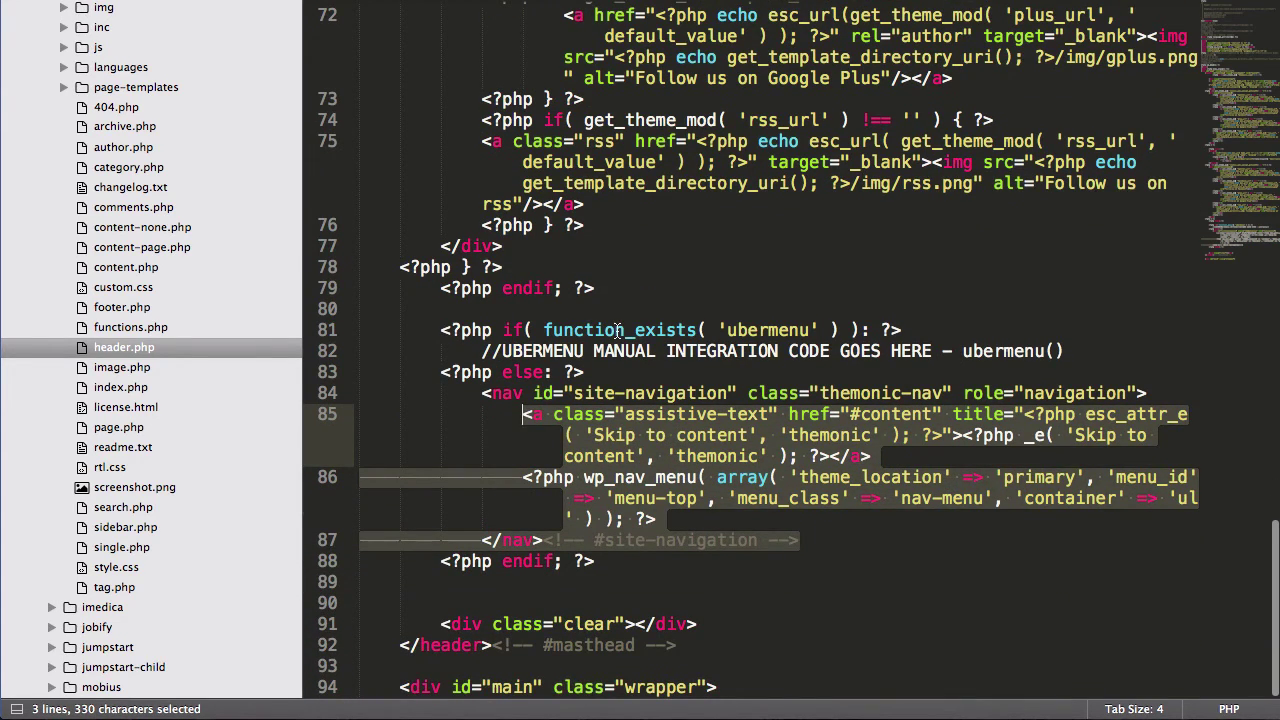
left_click_drag(481, 393, 812, 540)
left_click(580, 372)
- Delete the //UBERMENU placeholder comment on line 82 of the if branch
left_click(478, 351)
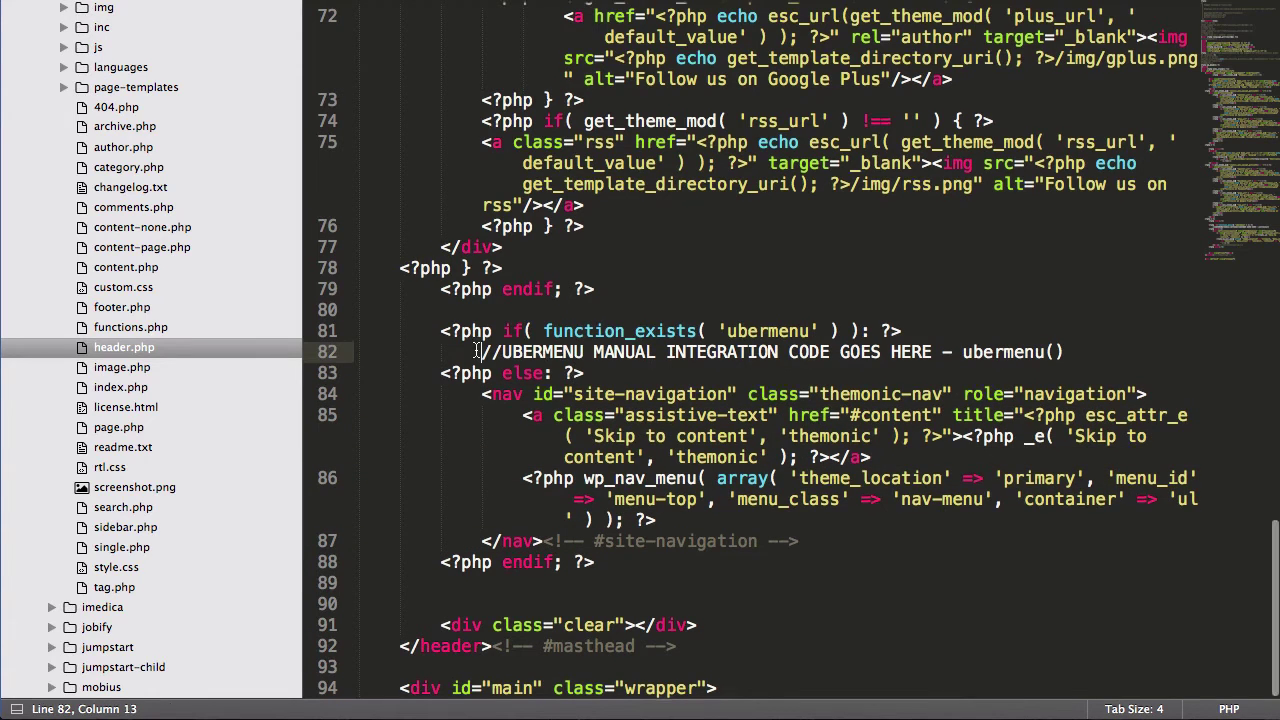
left_click_drag(478, 351, 1066, 351)
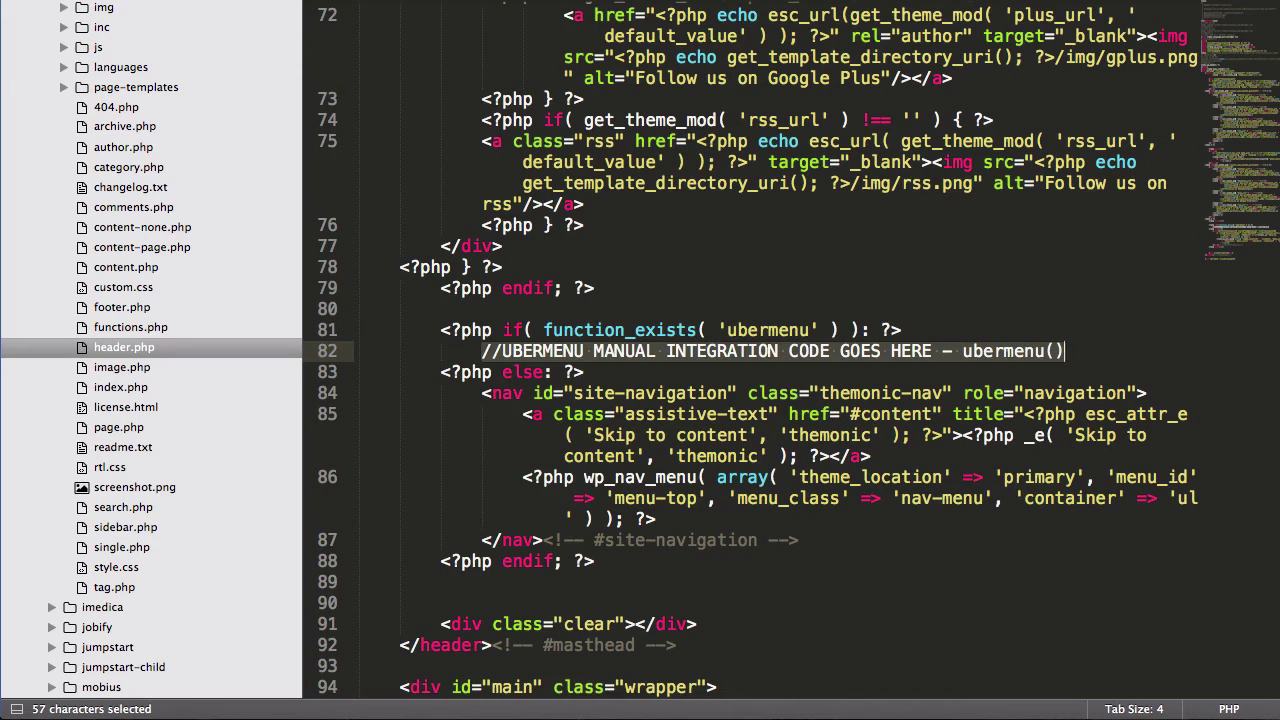
key("BackSpace")
key("super+Tab")
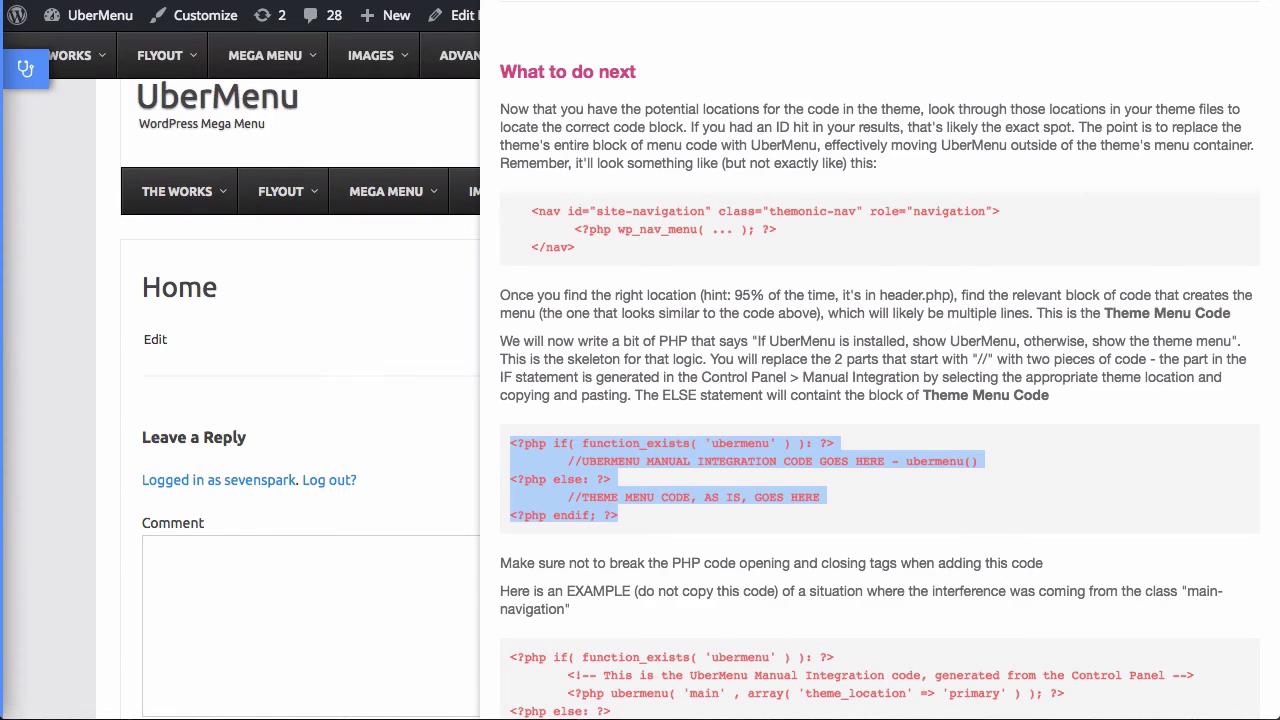
- Set Integrate Specific Theme Location to Primary Menu and copy the generated ubermenu PHP code
key("super+Tab")
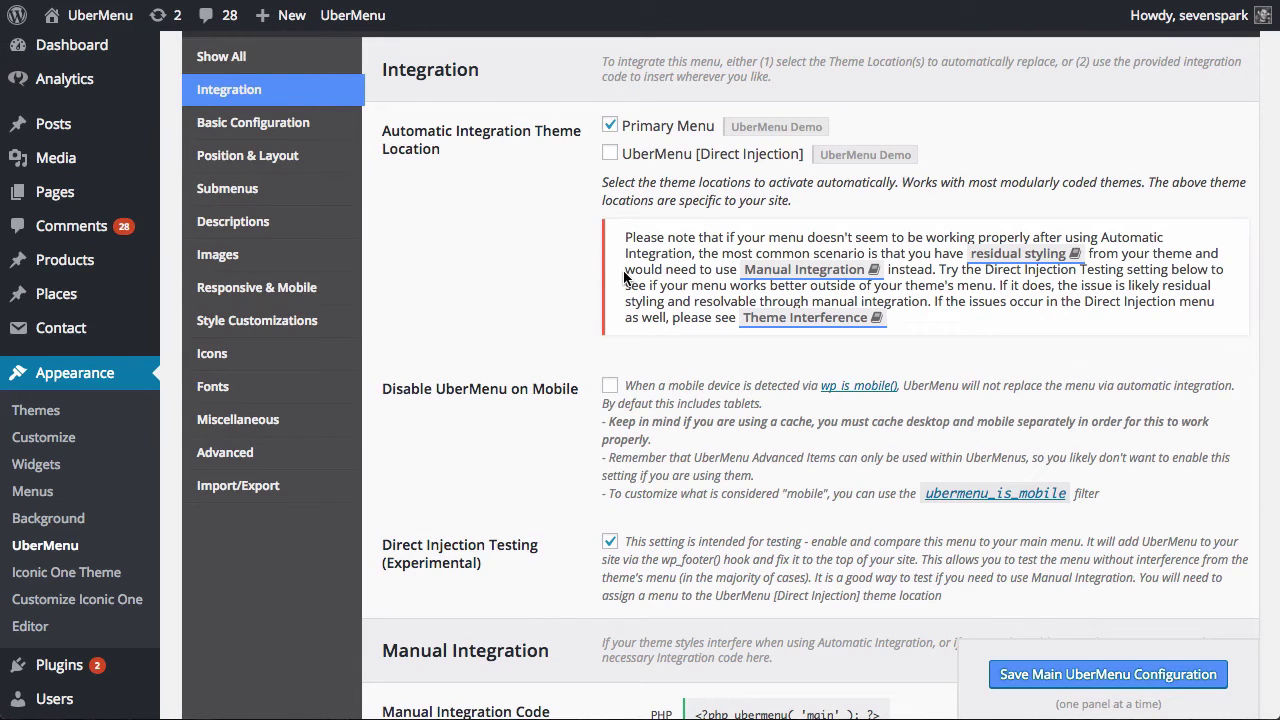
scroll(536, 283, "up", 2)
scroll(449, 222, "down", 4)
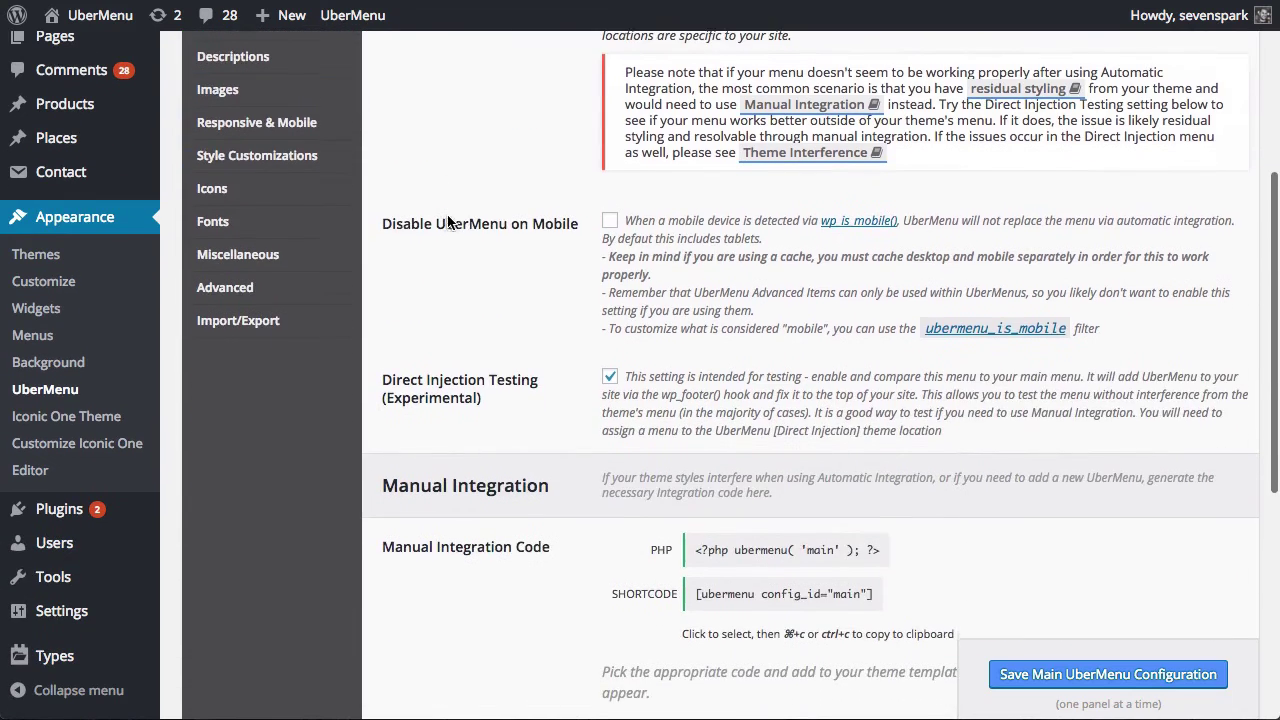
scroll(449, 222, "down", 5)
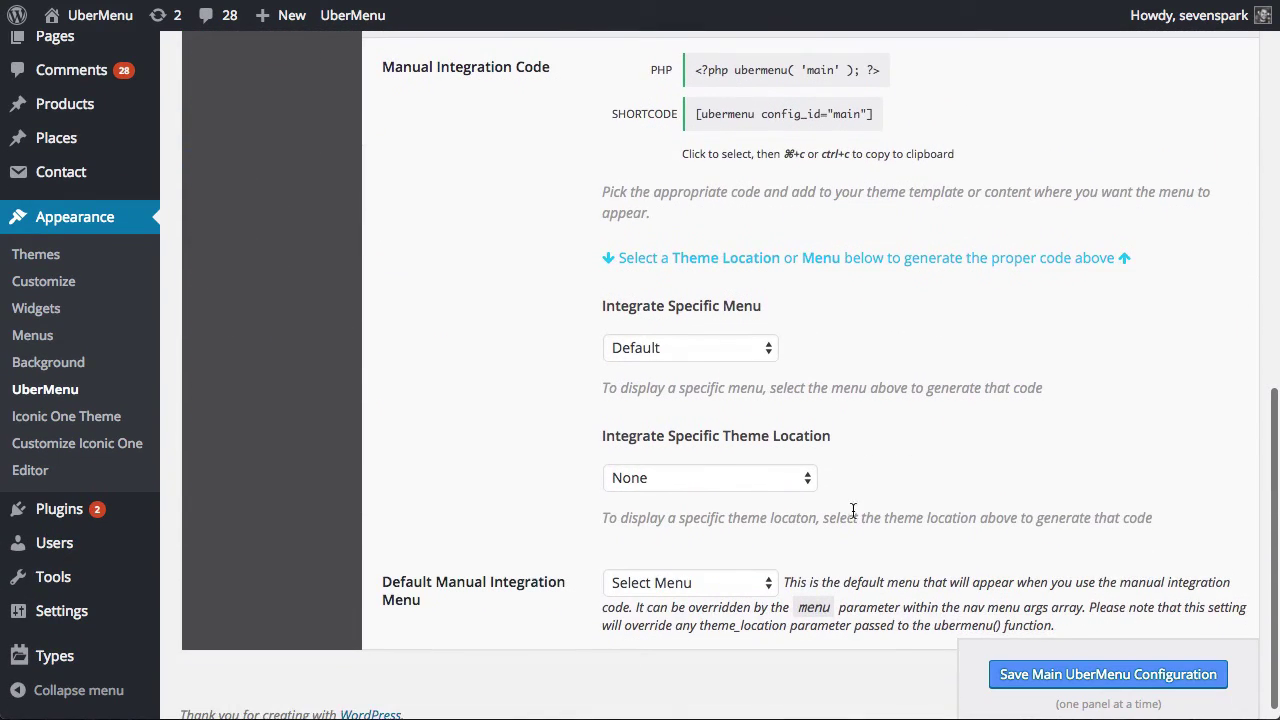
left_click(724, 480)
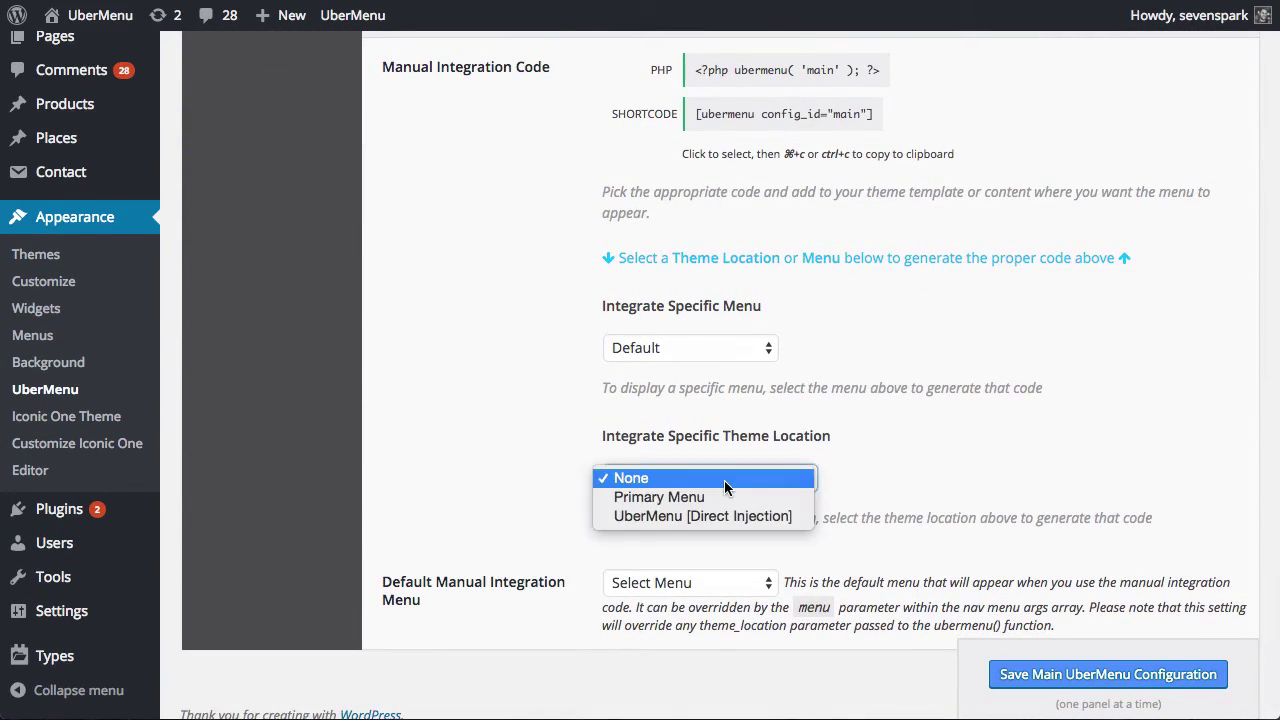
left_click(662, 500)
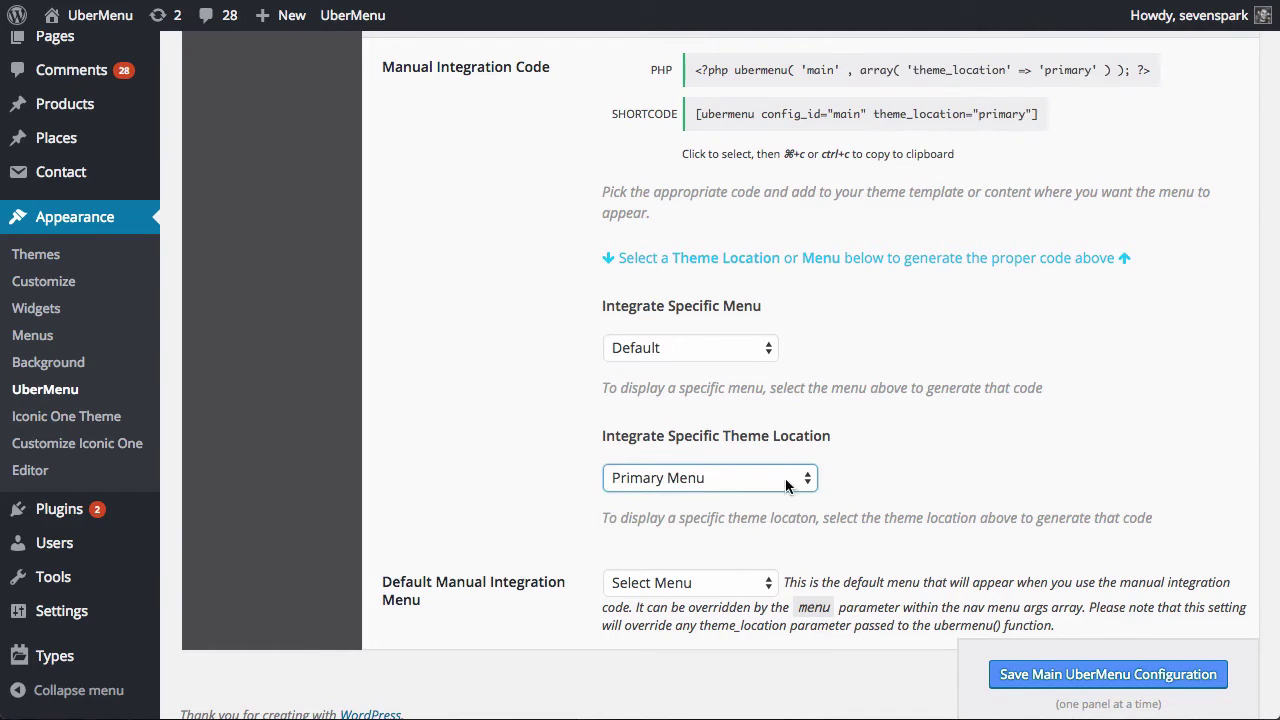
scroll(887, 465, "up", 2)
left_click(993, 277)
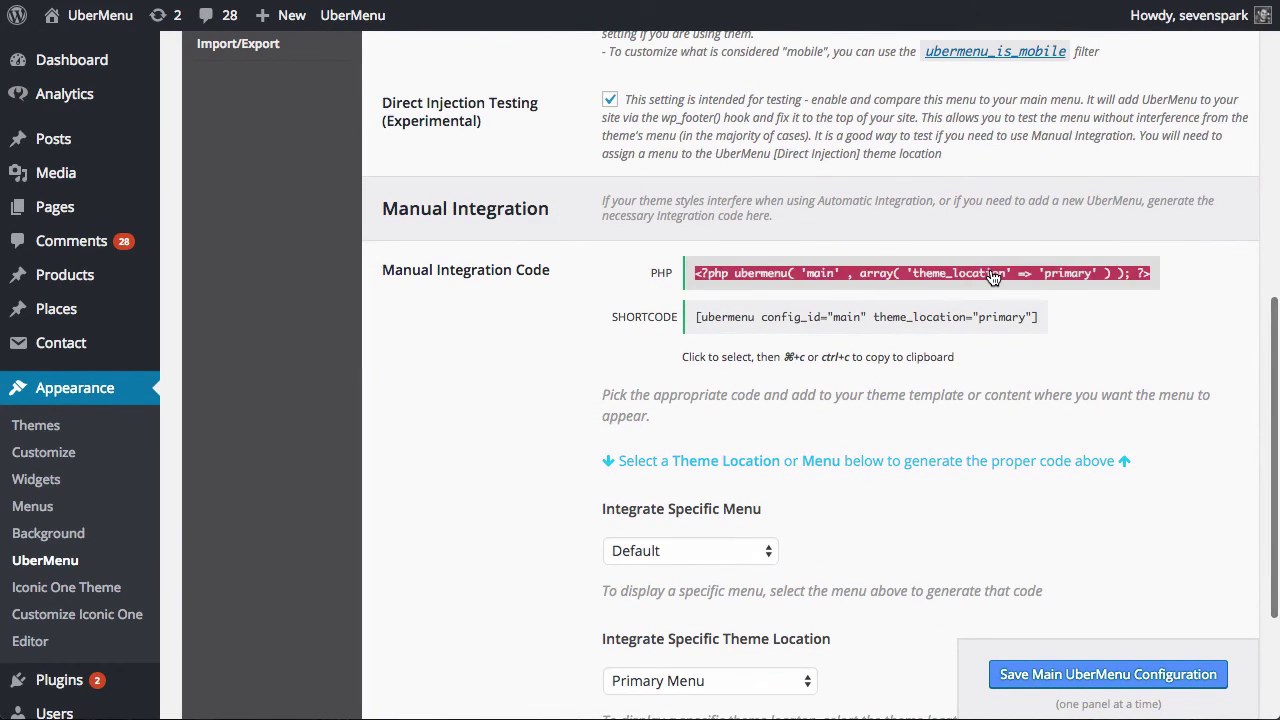
key("super+c")
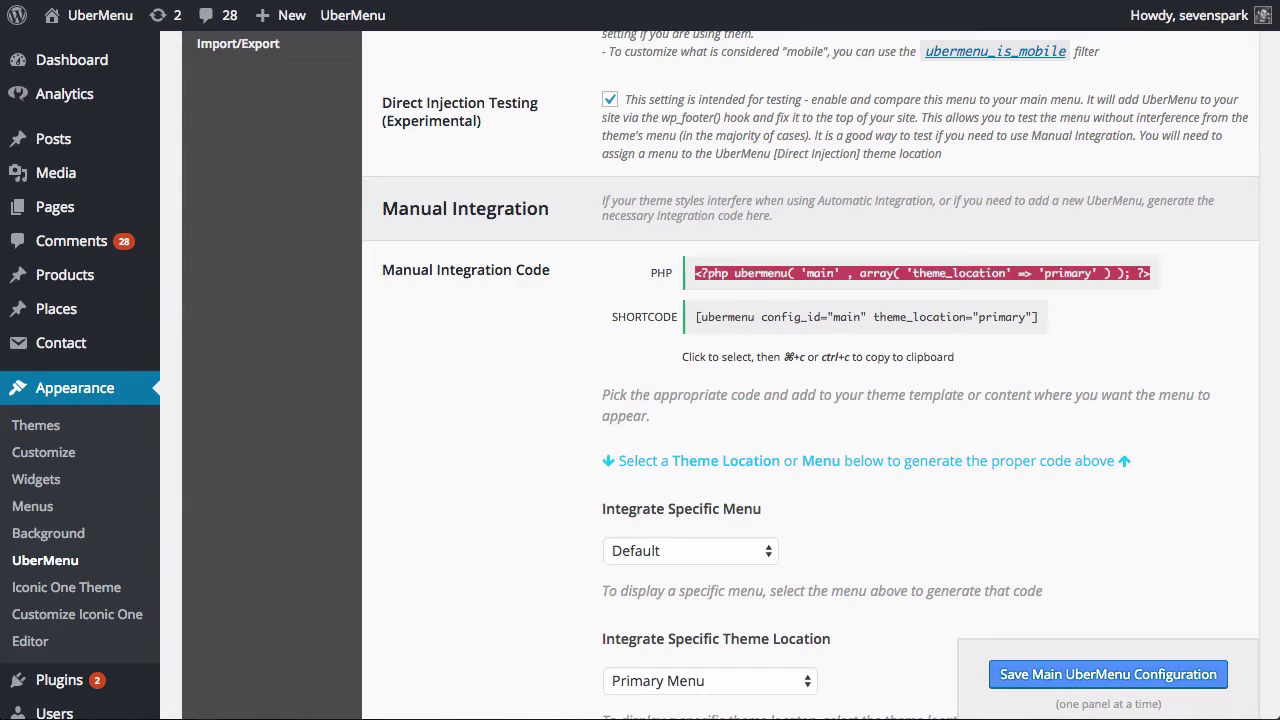
key("super+Tab")
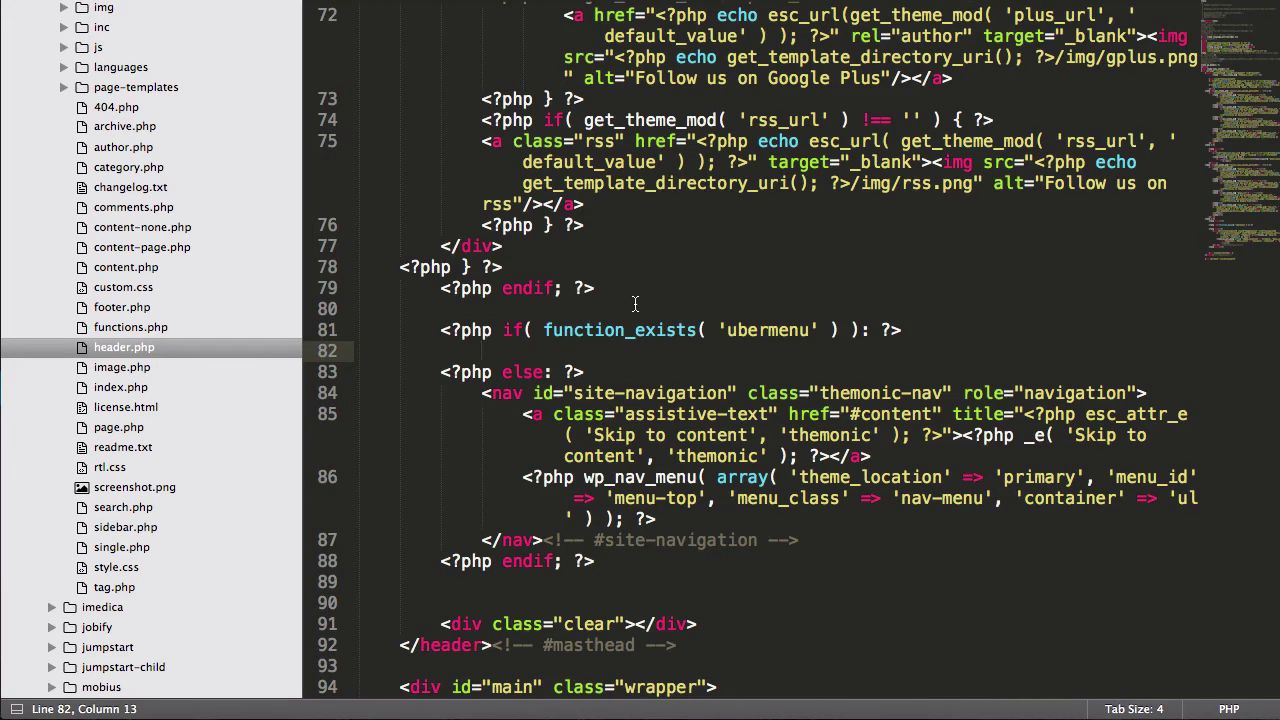
- Paste the ubermenu( 'main' ) call for the 'primary' location onto line 82 and save header.php
key("super+v")
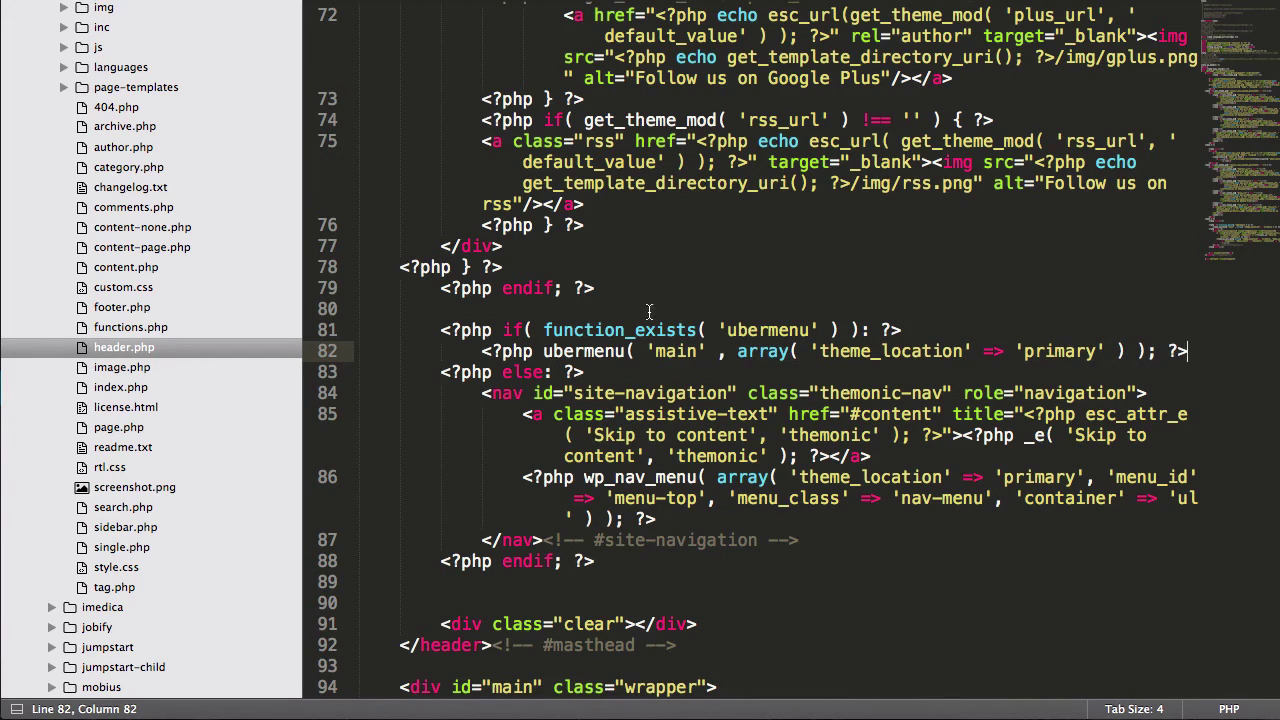
key("super+s")
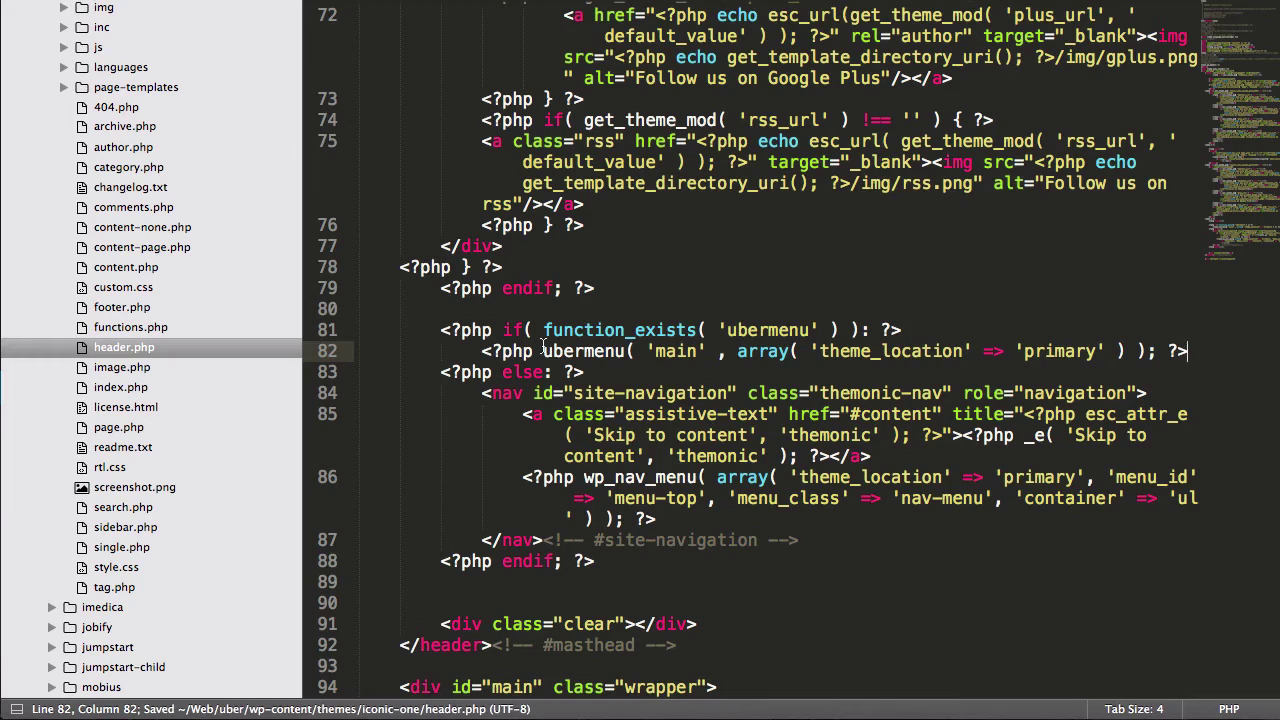
left_click_drag(542, 330, 880, 330)
left_click_drag(543, 351, 686, 351)
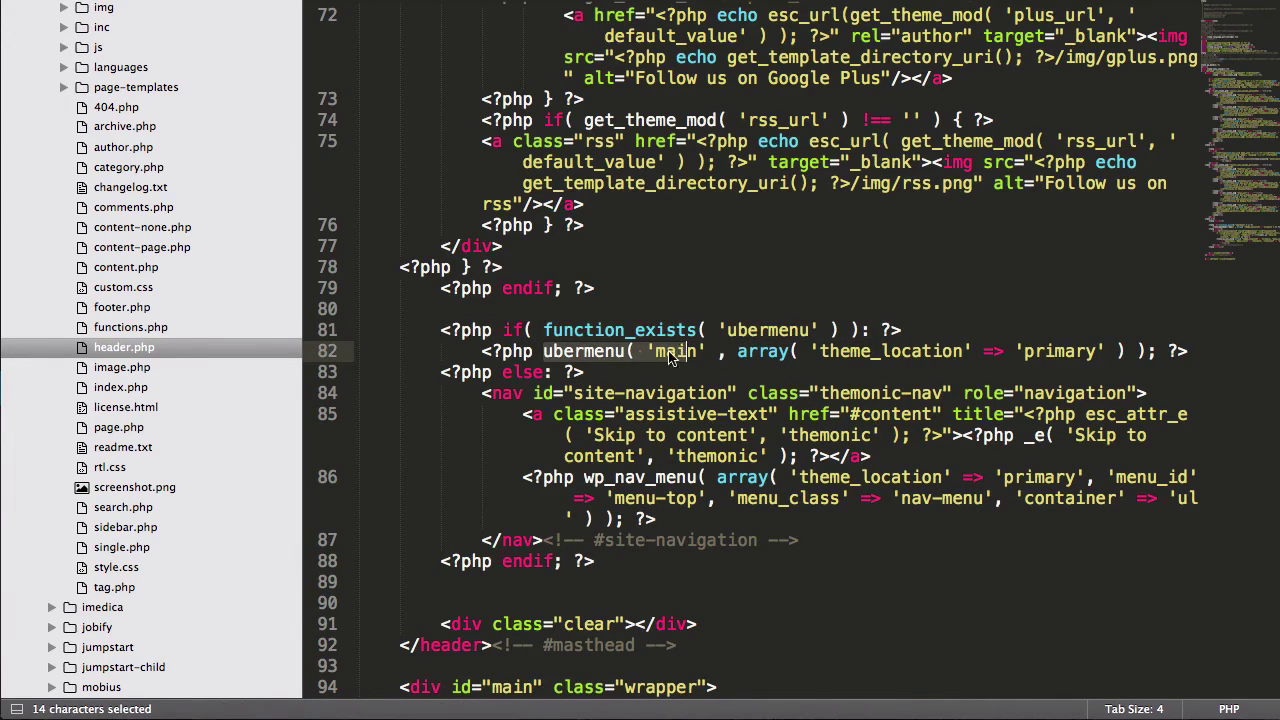
left_click_drag(481, 393, 800, 548)
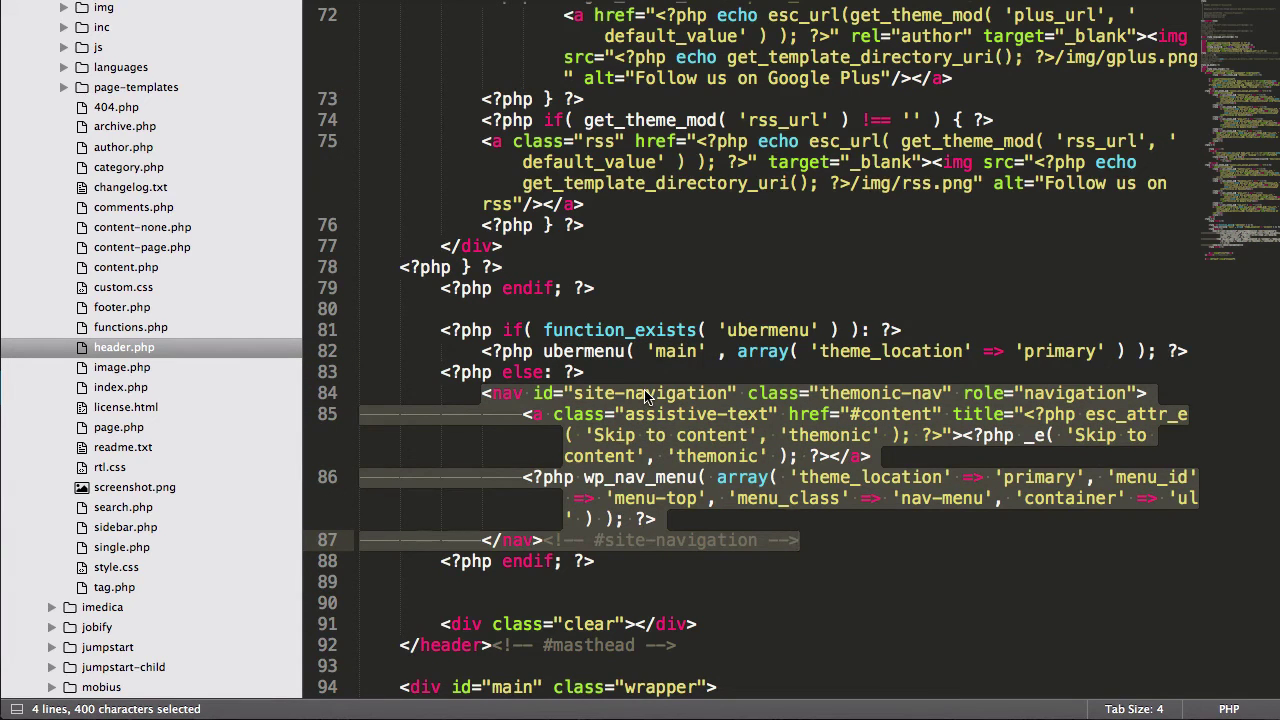
left_click(588, 331)
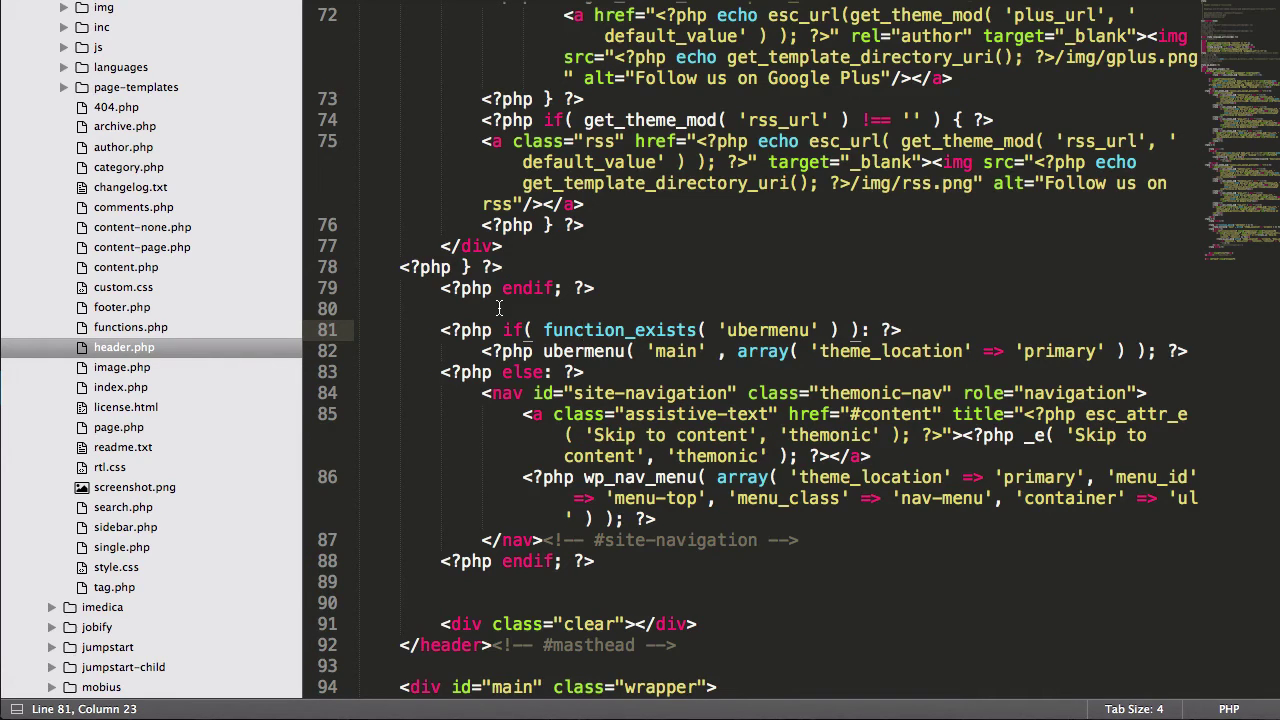
- Review the completed ubermenu if/else block on lines 81–88, then view the site in Chrome
scroll(139, 365, "up", 5)
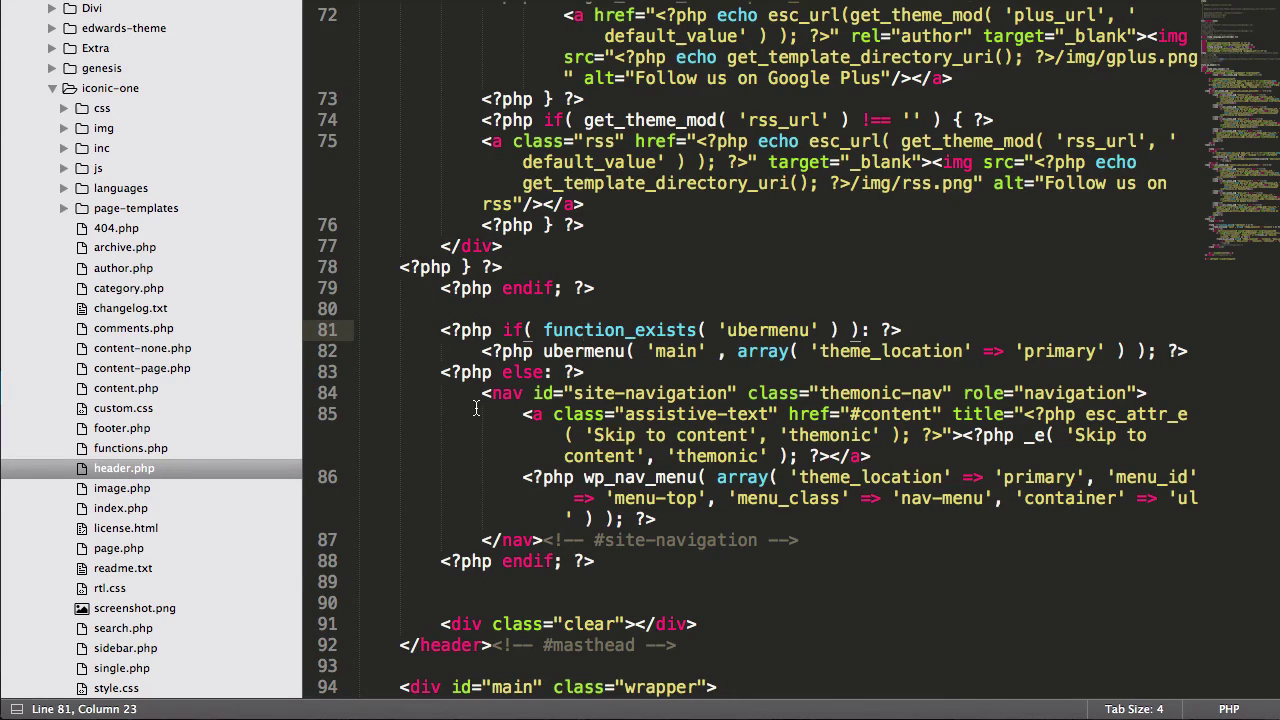
left_click_drag(440, 330, 633, 563)
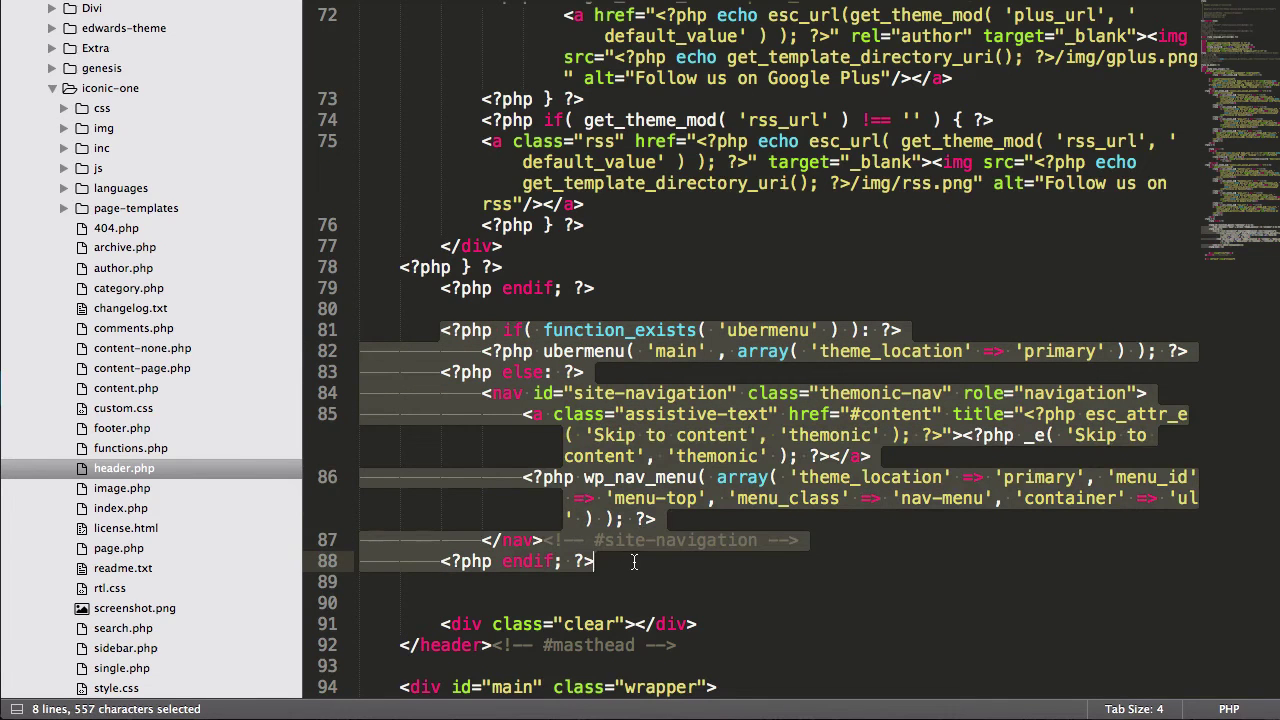
key("super+Tab")
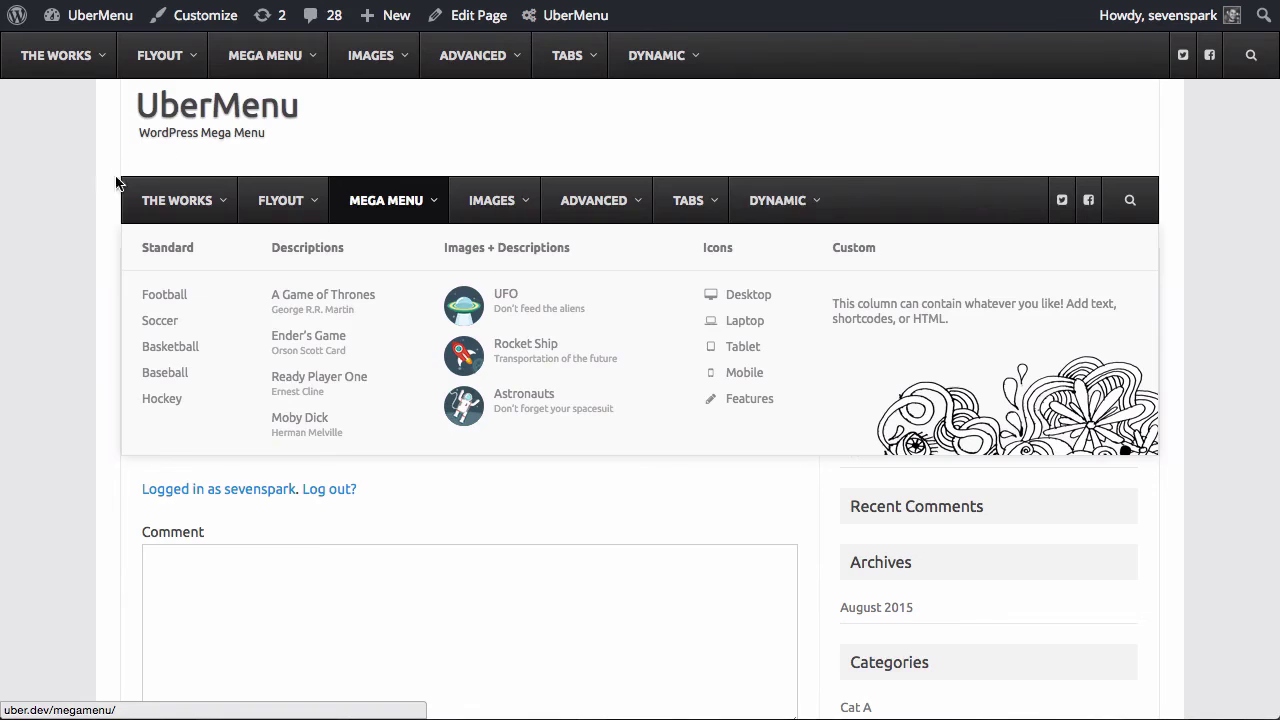
- Open THE WORKS dropdown in the header menu and MEGA MENU in the top-bar test menu
left_click(185, 197)
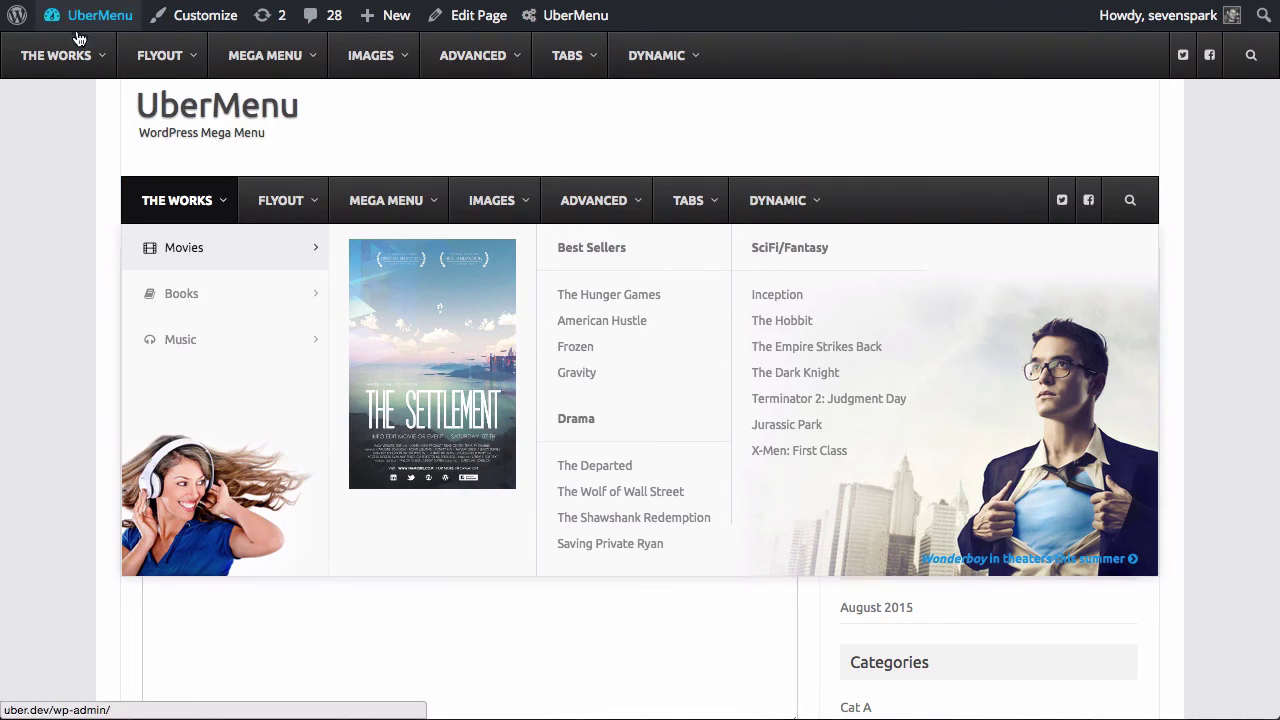
left_click(280, 55)
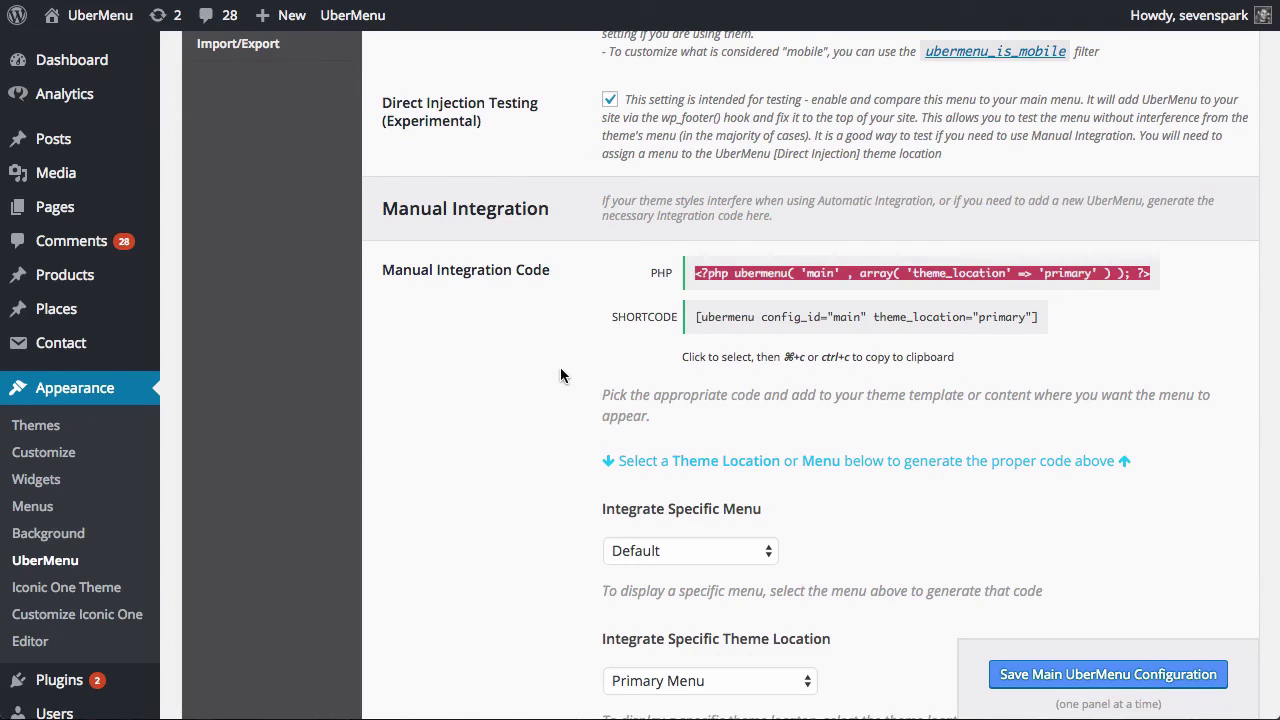
- Uncheck Direct Injection Testing, save the Main UberMenu Configuration, and reload the front page
scroll(570, 368, "up", 3)
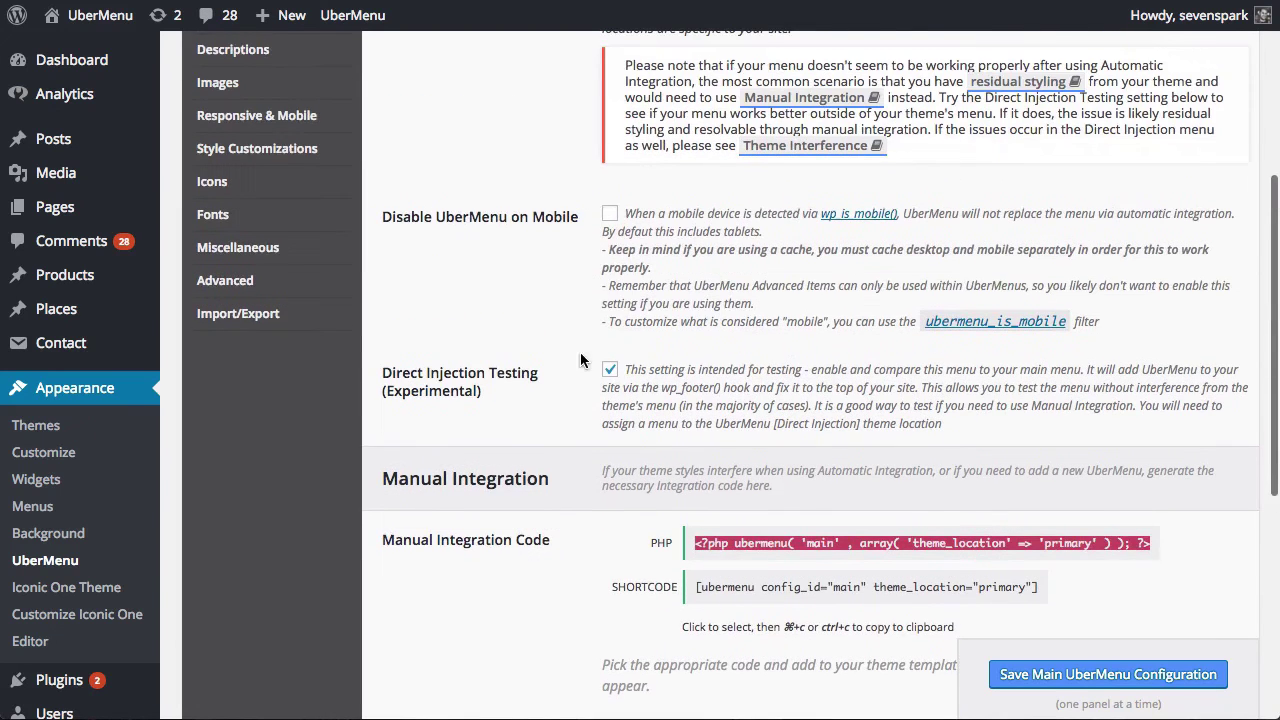
left_click(608, 370)
left_click(1100, 676)
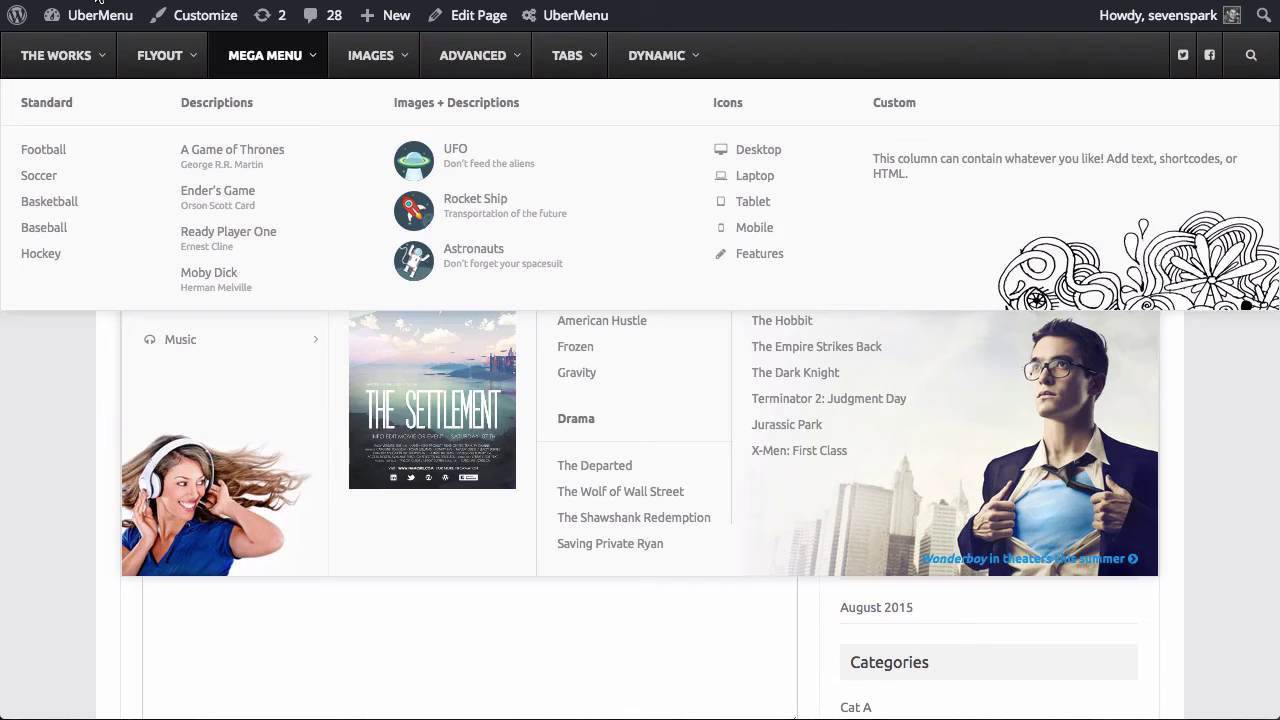
left_click(607, 414)
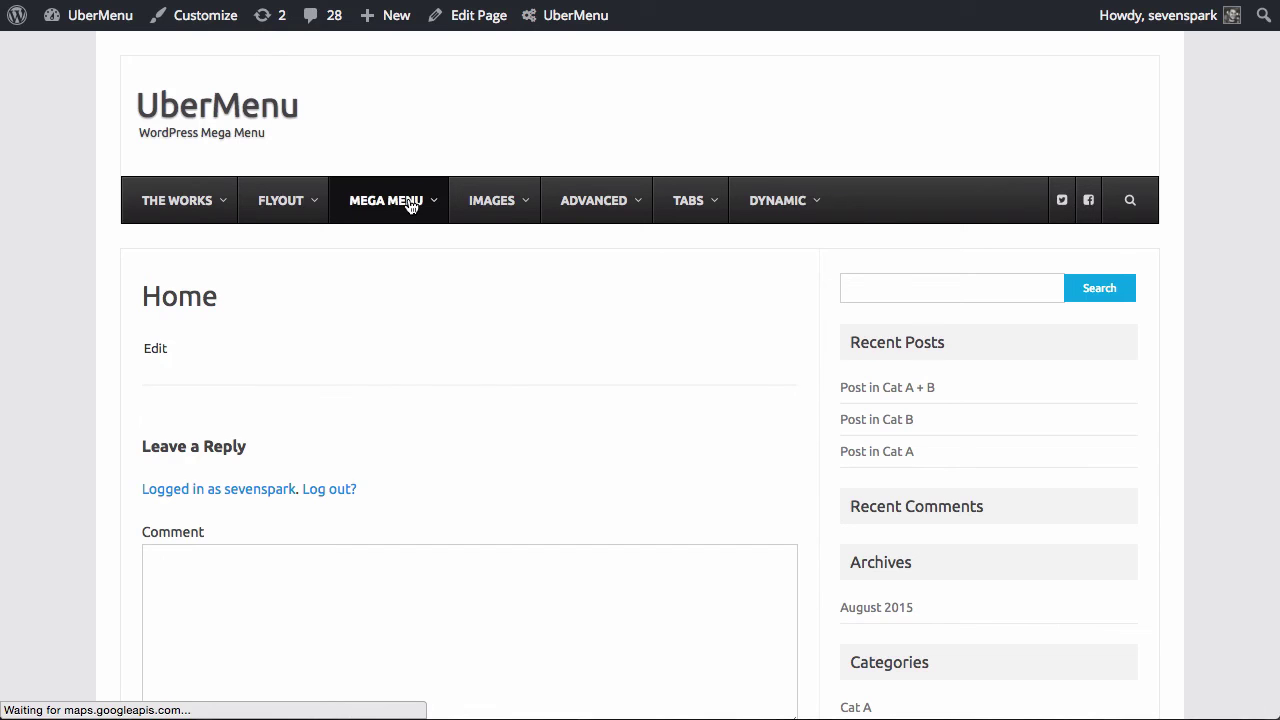
mouse_move(390, 200)
left_click(191, 205)
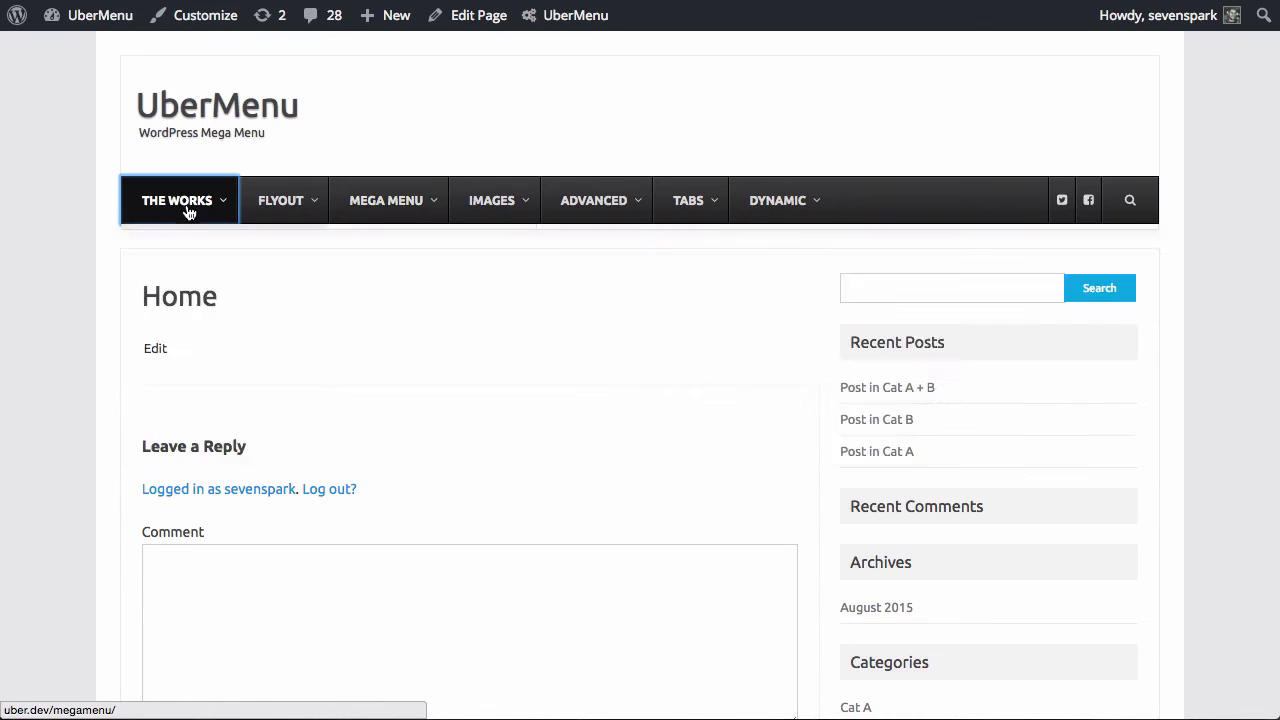